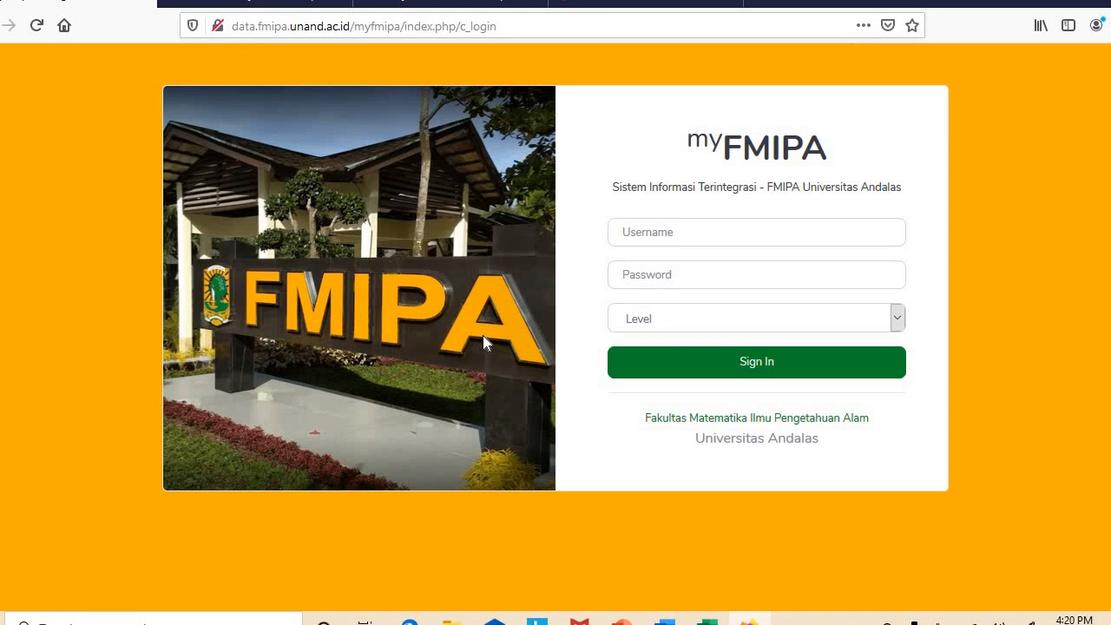
Sign in with the student's NIM and password at level '2. Mahasiswa', declining Firefox's password save
left_click(647, 232)
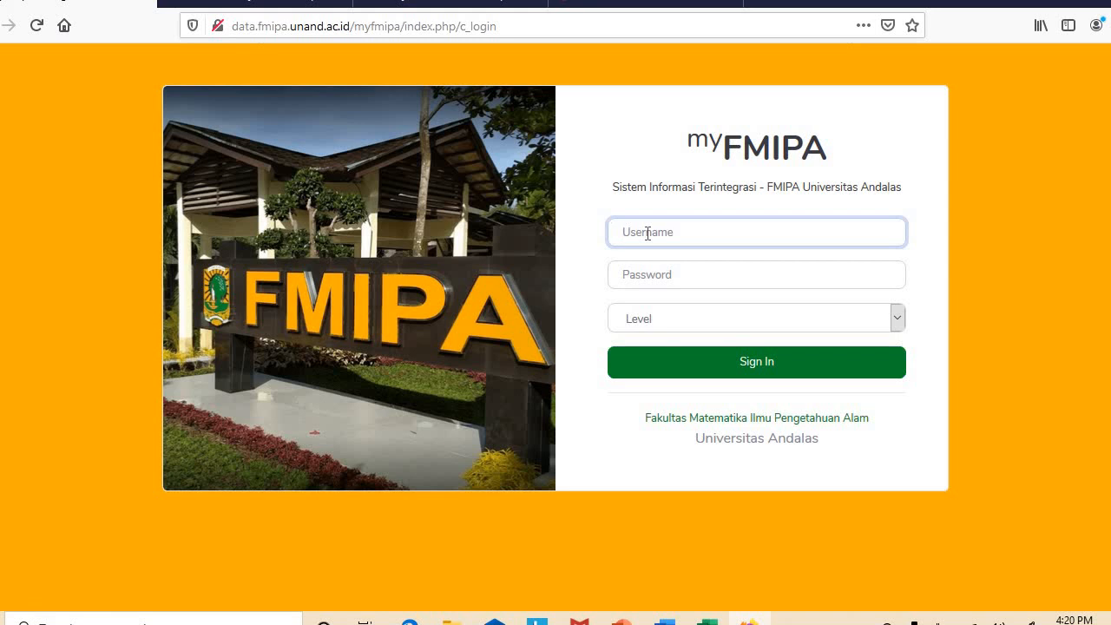
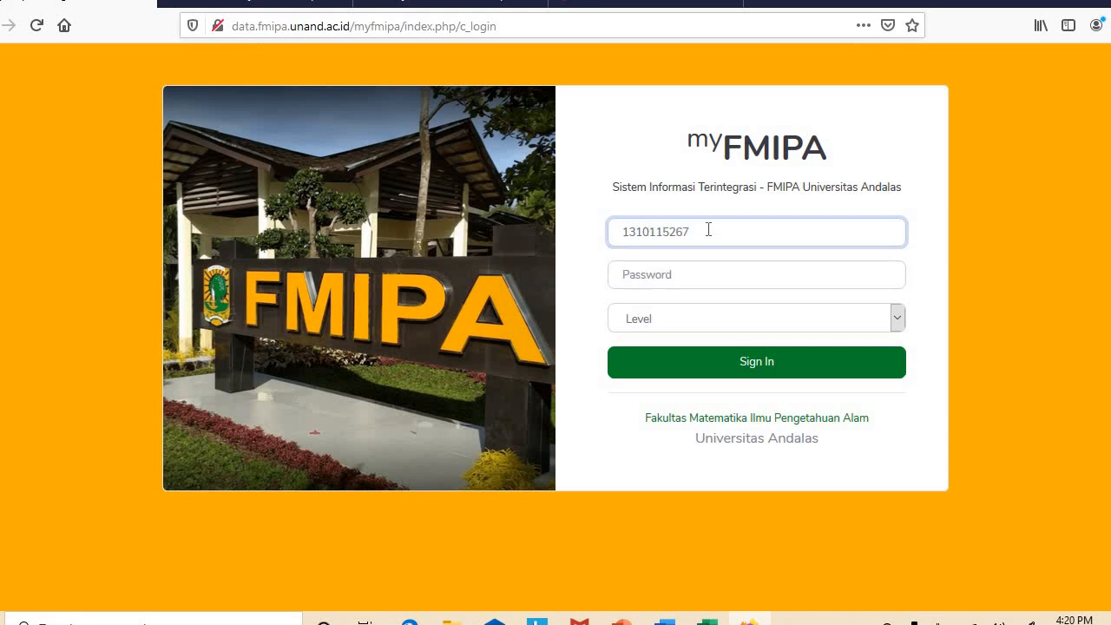
left_click(679, 275)
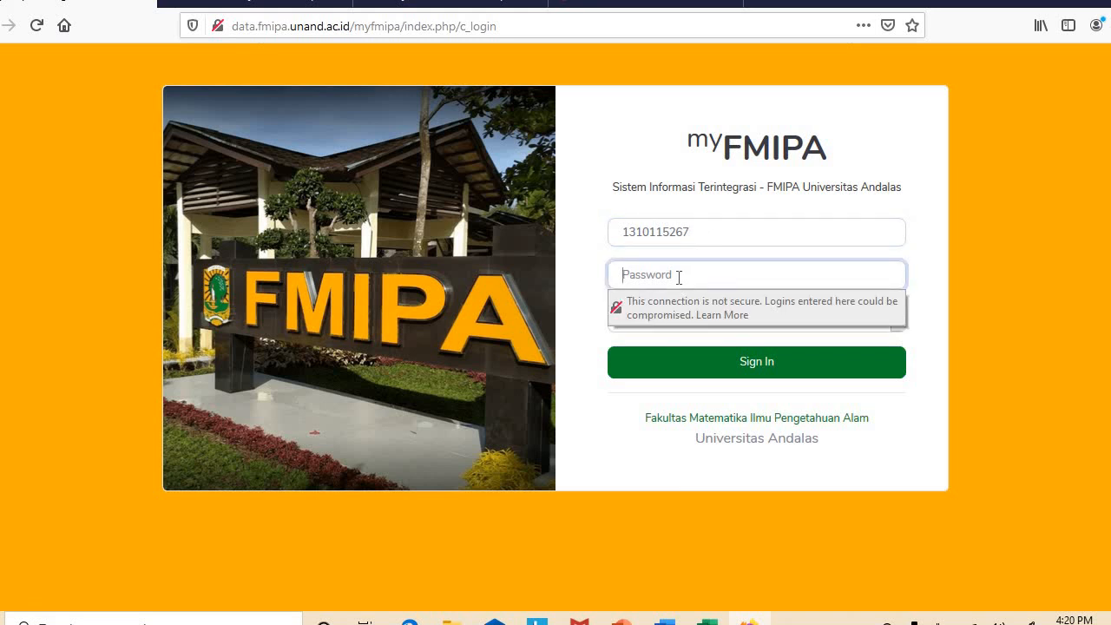
type("••••••")
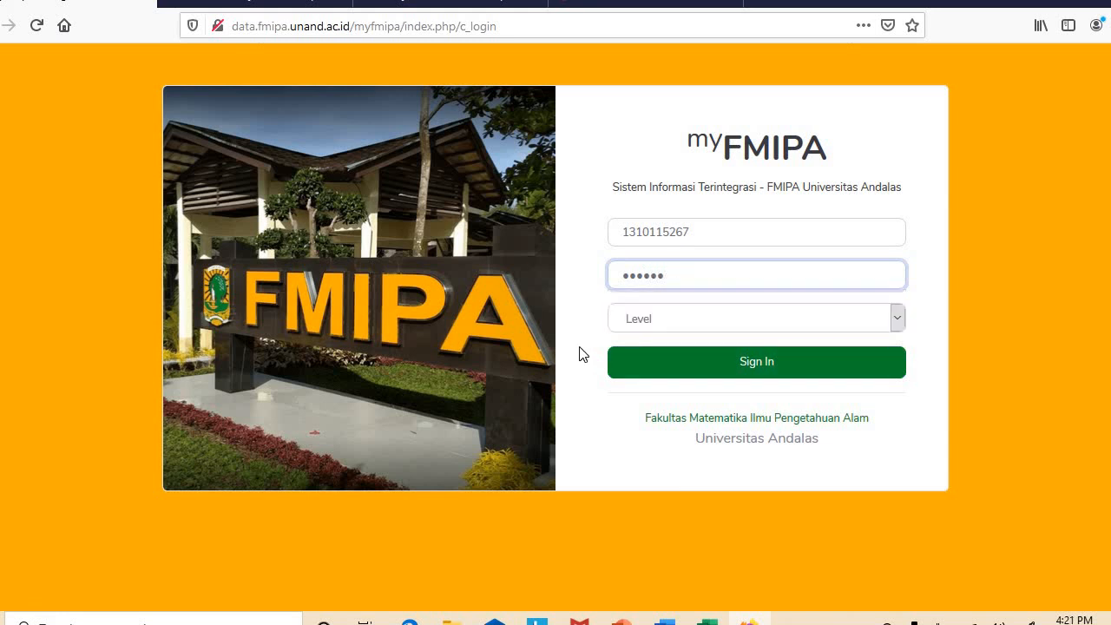
left_click(683, 320)
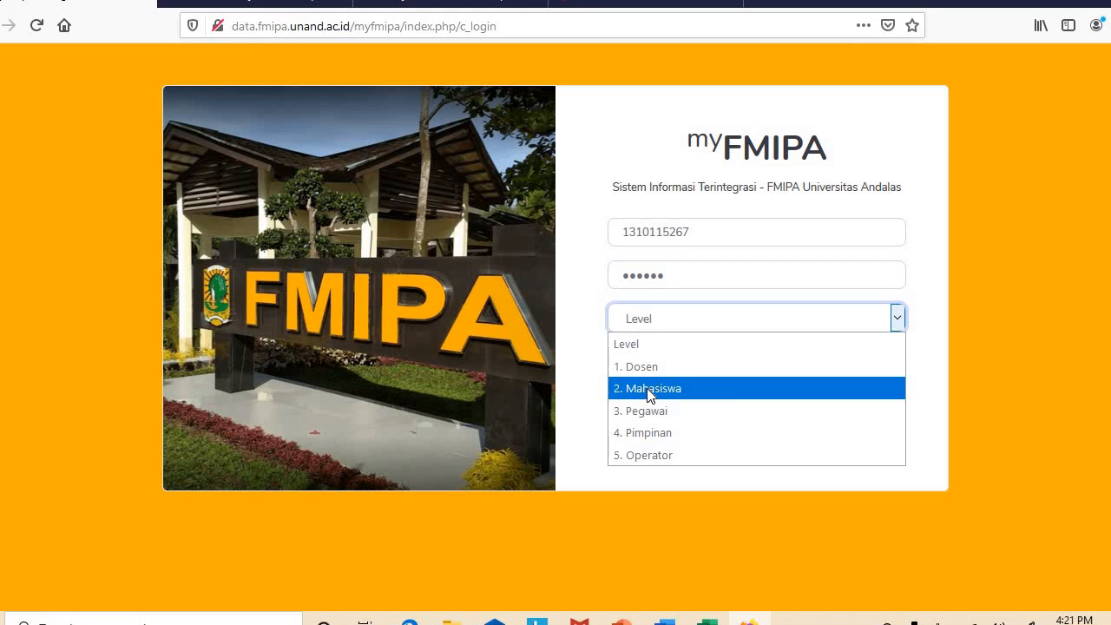
left_click(649, 395)
left_click(720, 374)
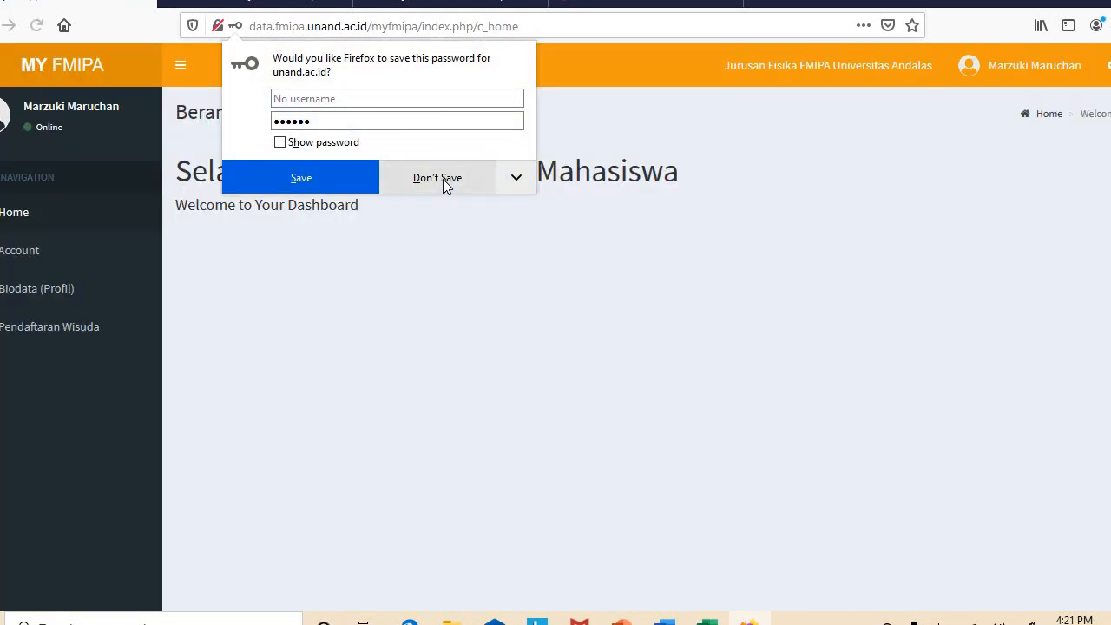
left_click(443, 179)
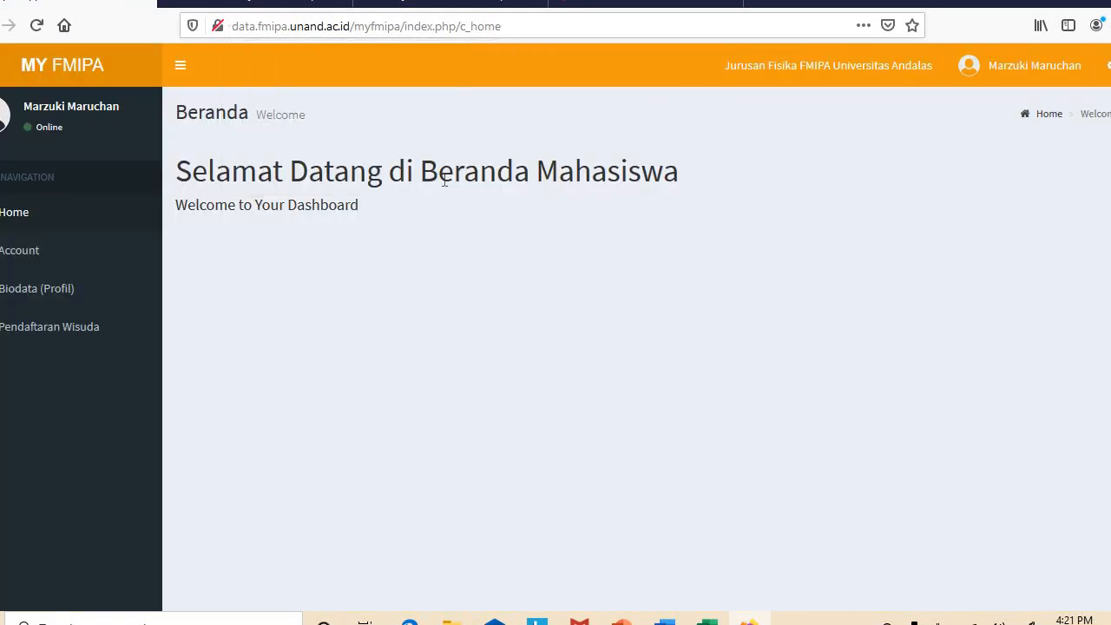
left_click(41, 253)
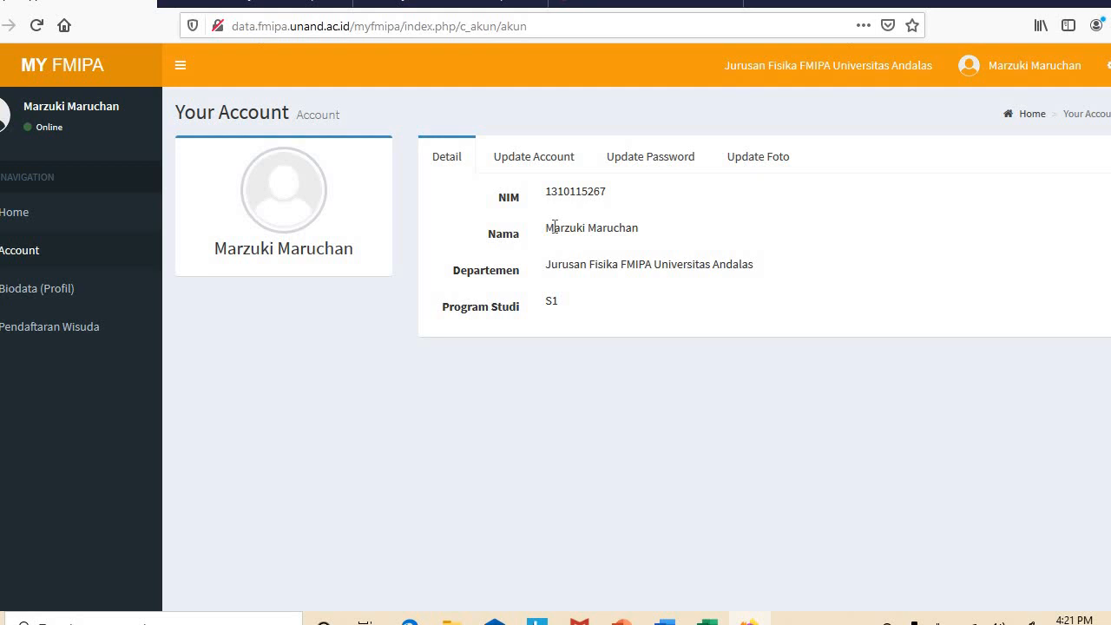
left_click(550, 163)
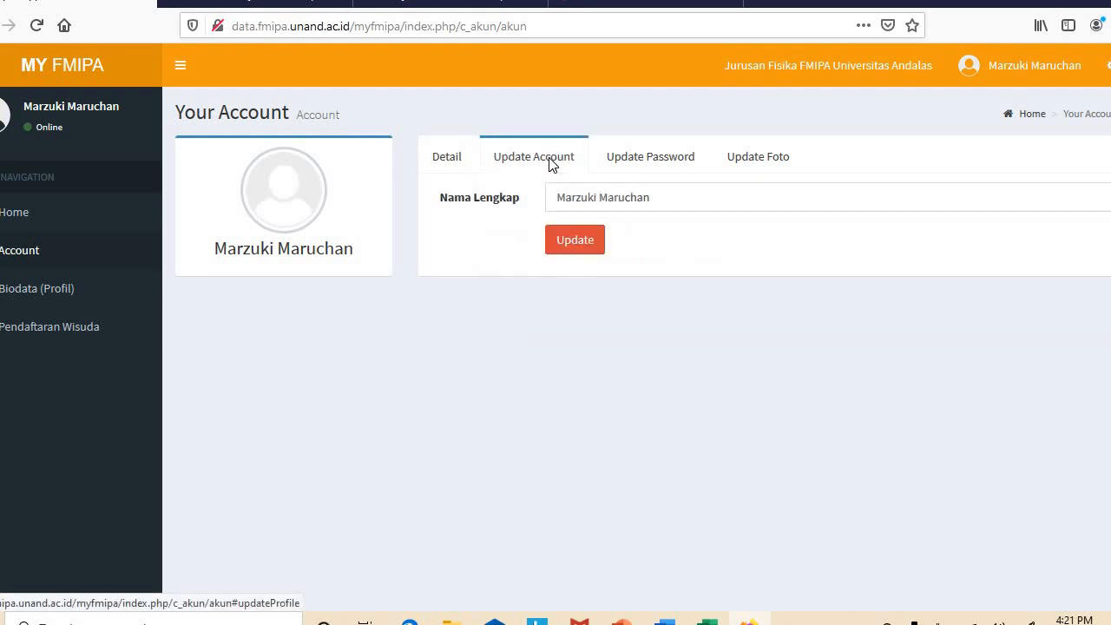
left_click(656, 199)
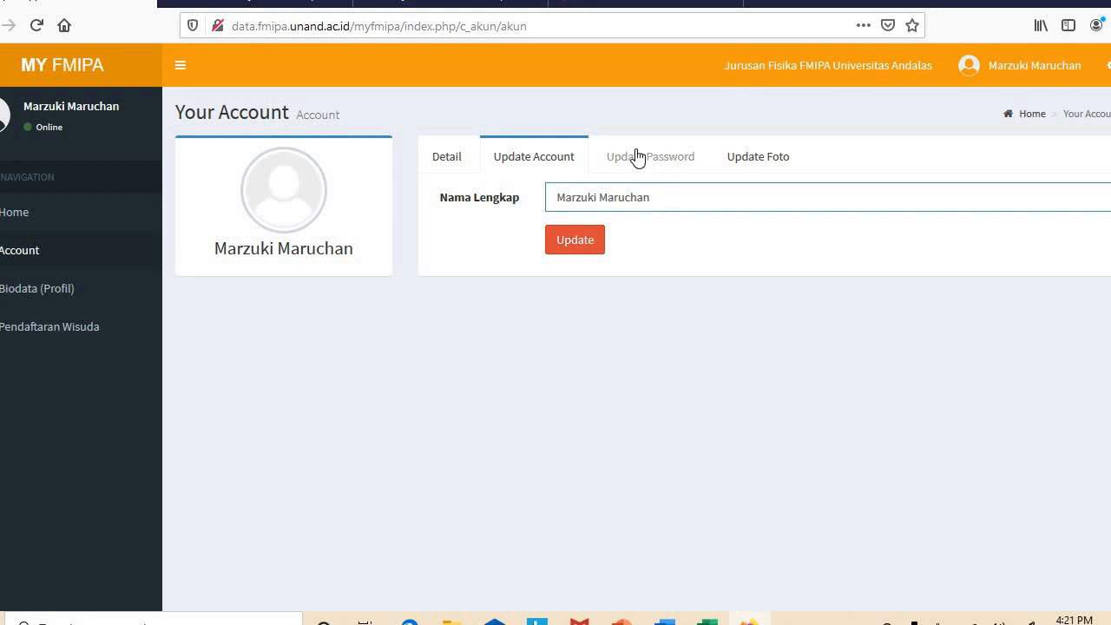
left_click(452, 158)
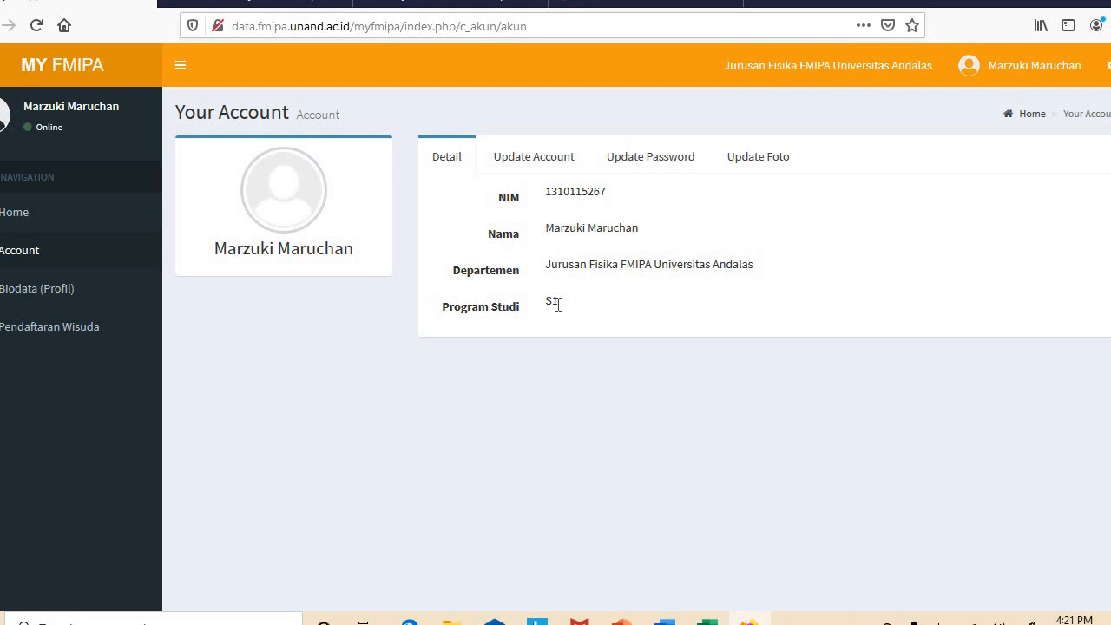
left_click(681, 165)
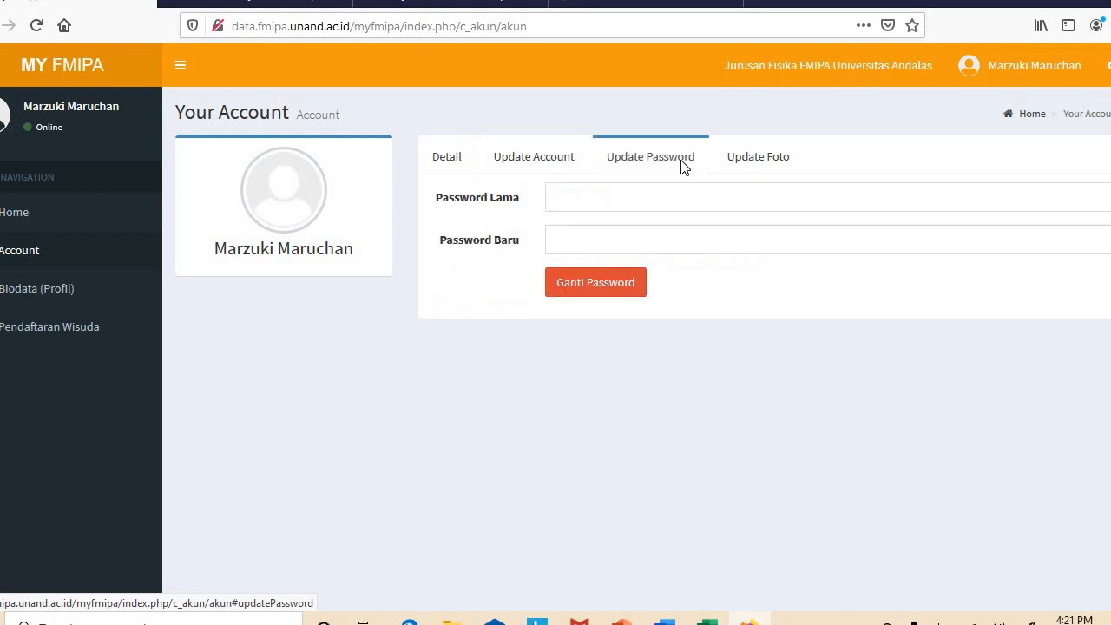
left_click(758, 163)
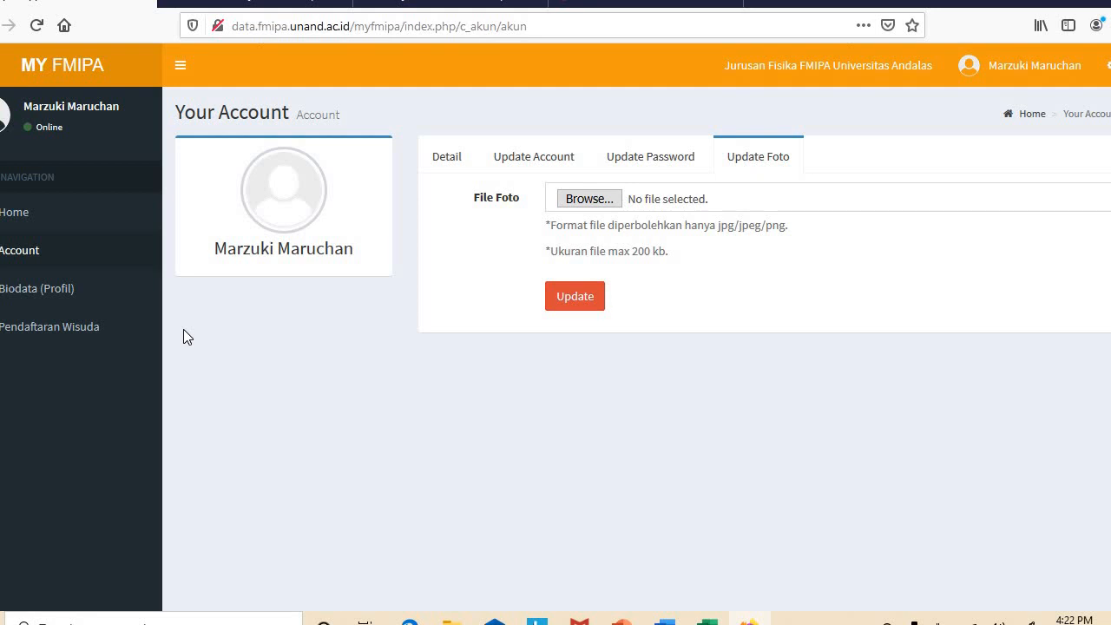
left_click(84, 328)
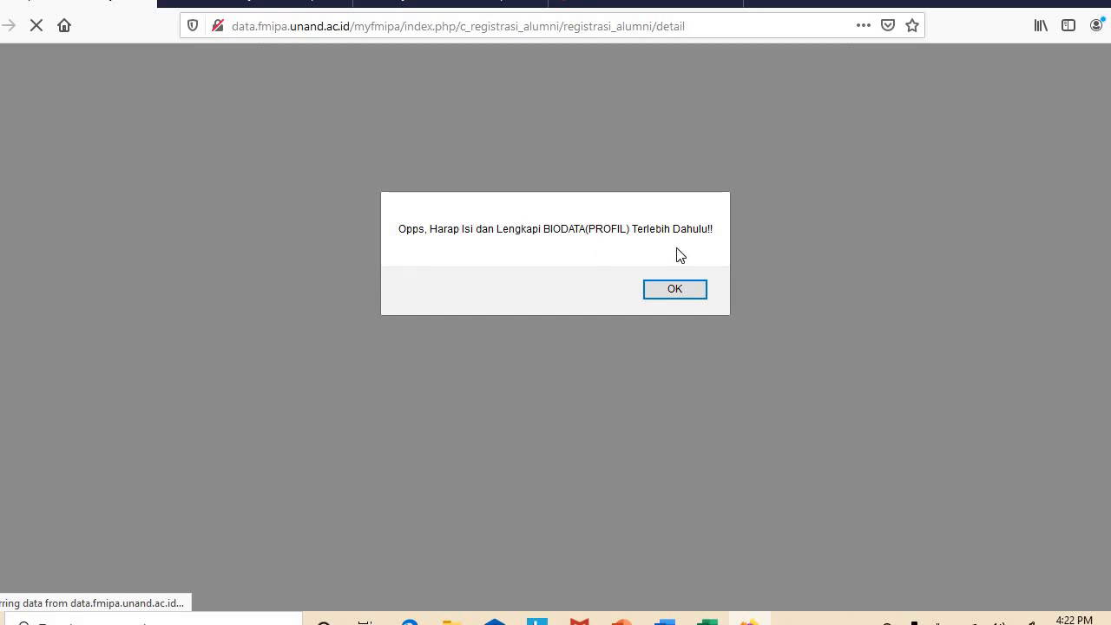
left_click(665, 291)
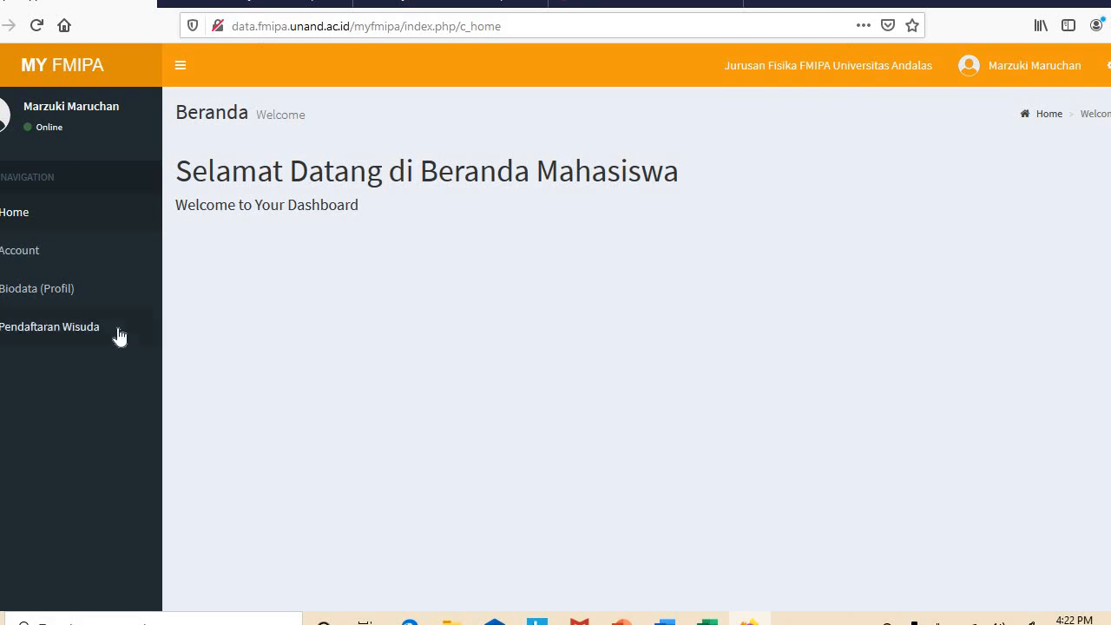
Open the Biodata (Profil) Update Profile form and scroll down to the citizenship and NIK fields
left_click(63, 293)
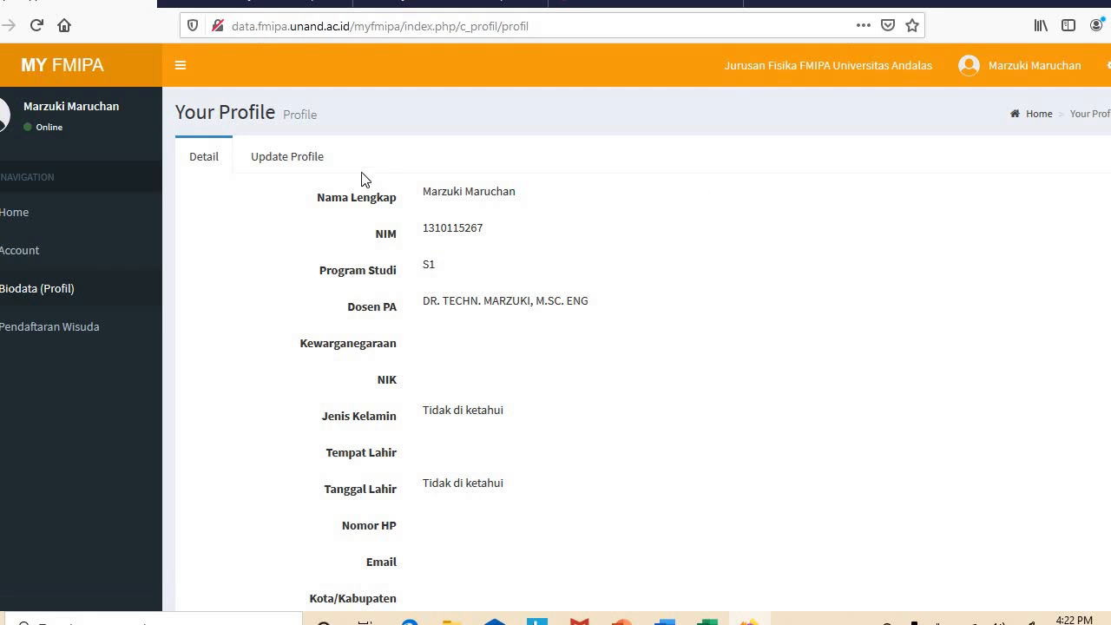
left_click(301, 160)
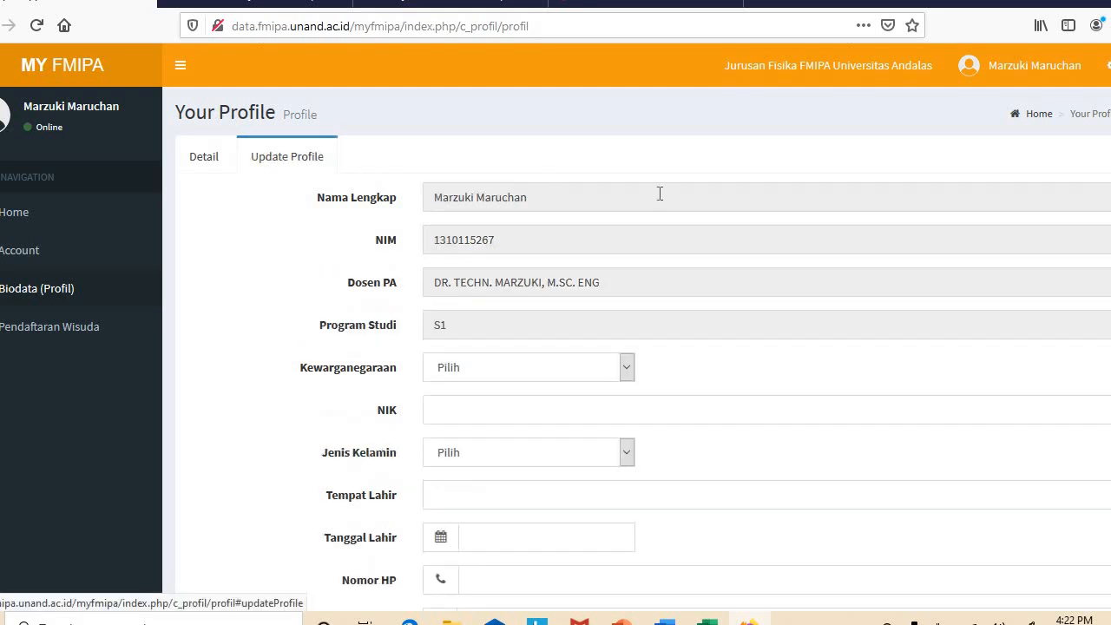
scroll(780, 235, "down", 3)
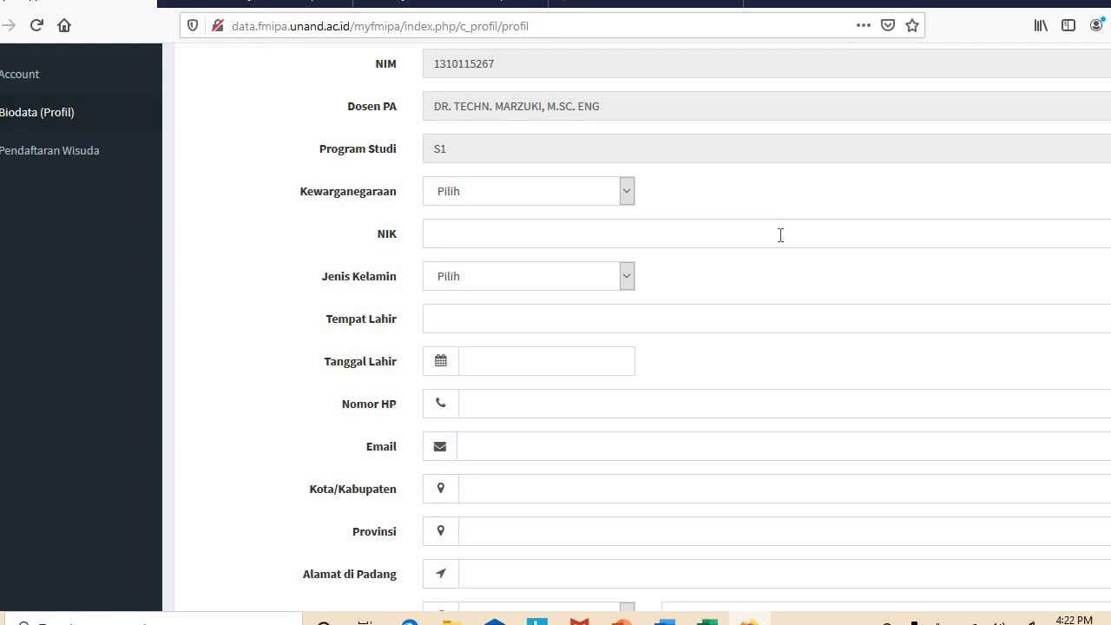
Set citizenship to WNI, fill the NIK from a saved entry, and set gender Laki-Laki
left_click(621, 195)
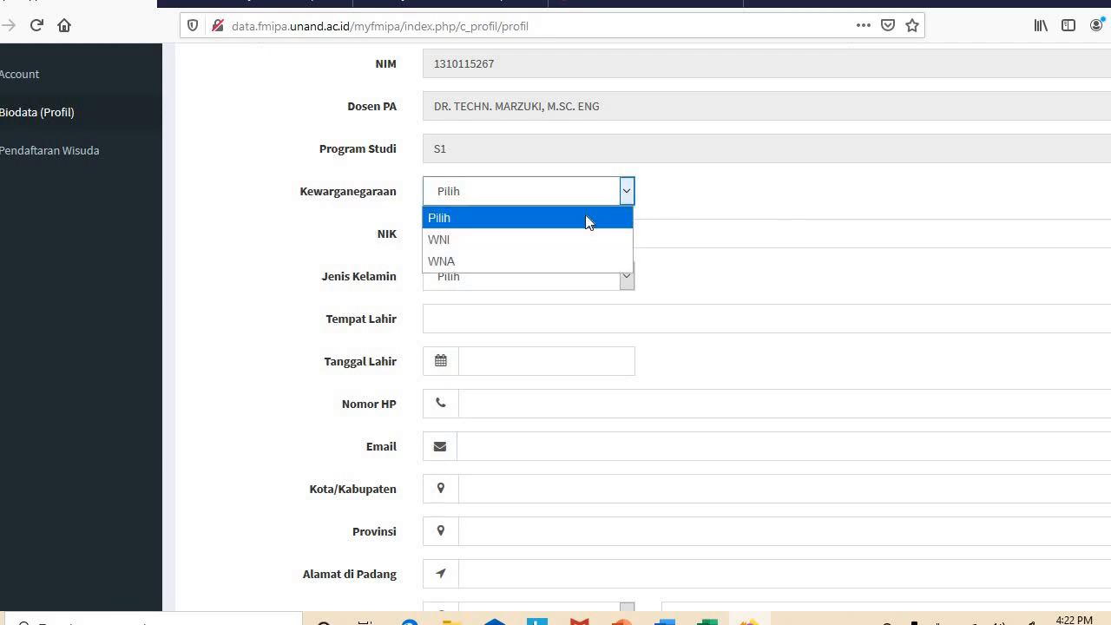
left_click(556, 249)
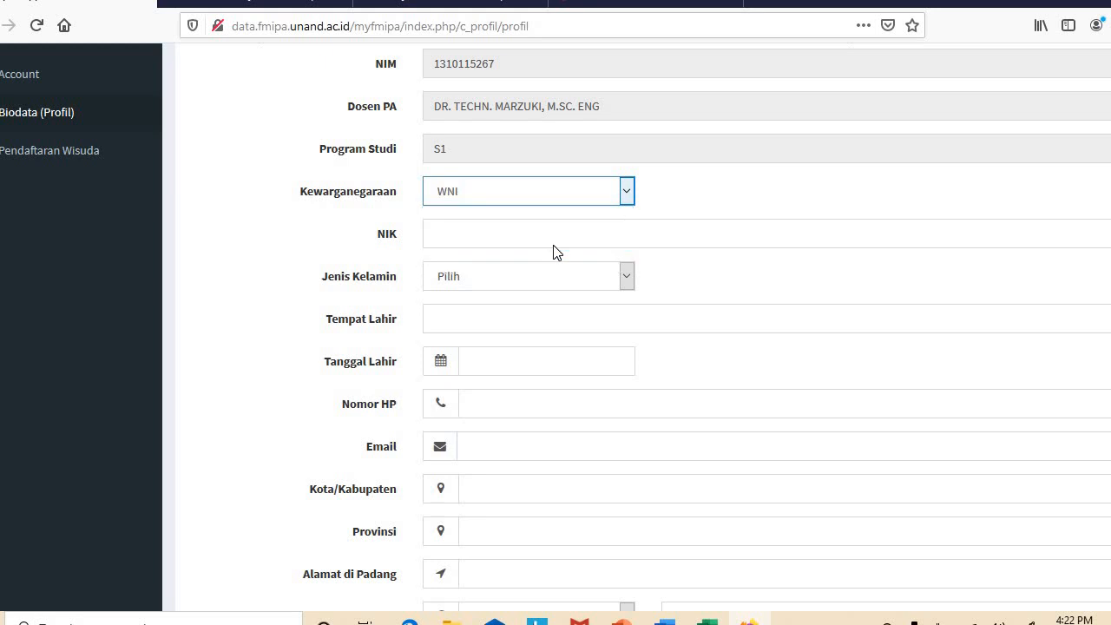
left_click(624, 194)
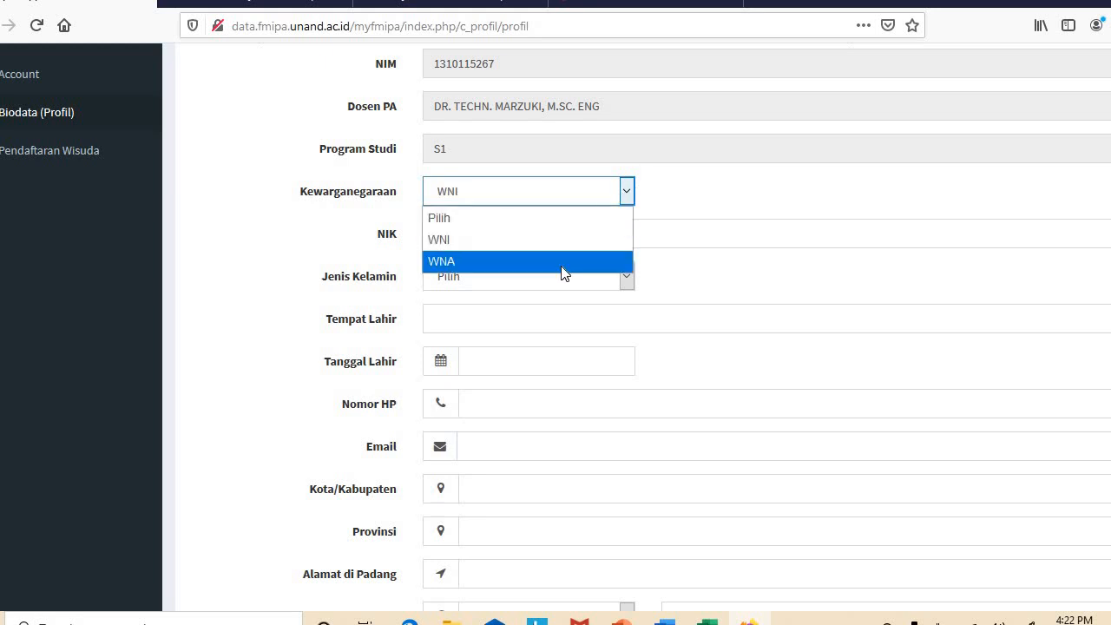
left_click(564, 264)
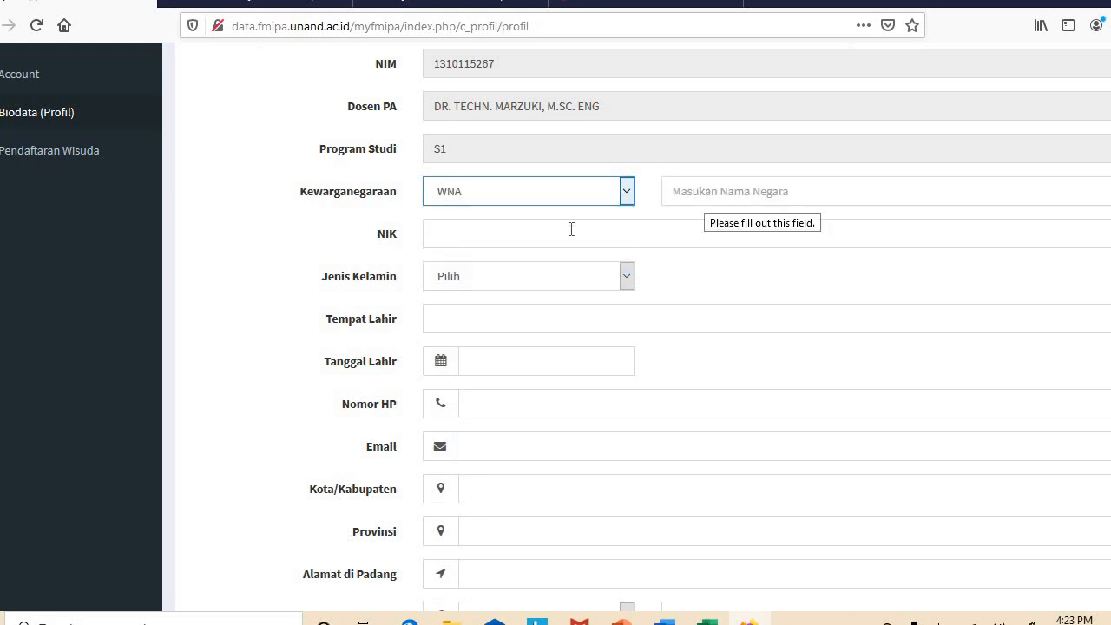
left_click(625, 195)
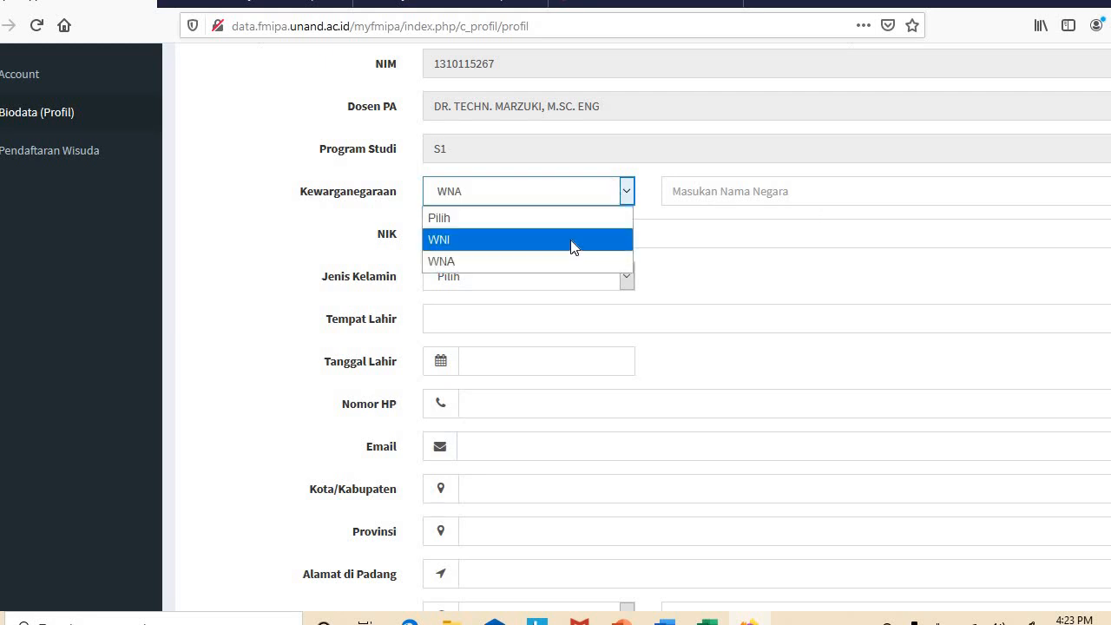
left_click(570, 240)
left_click(572, 236)
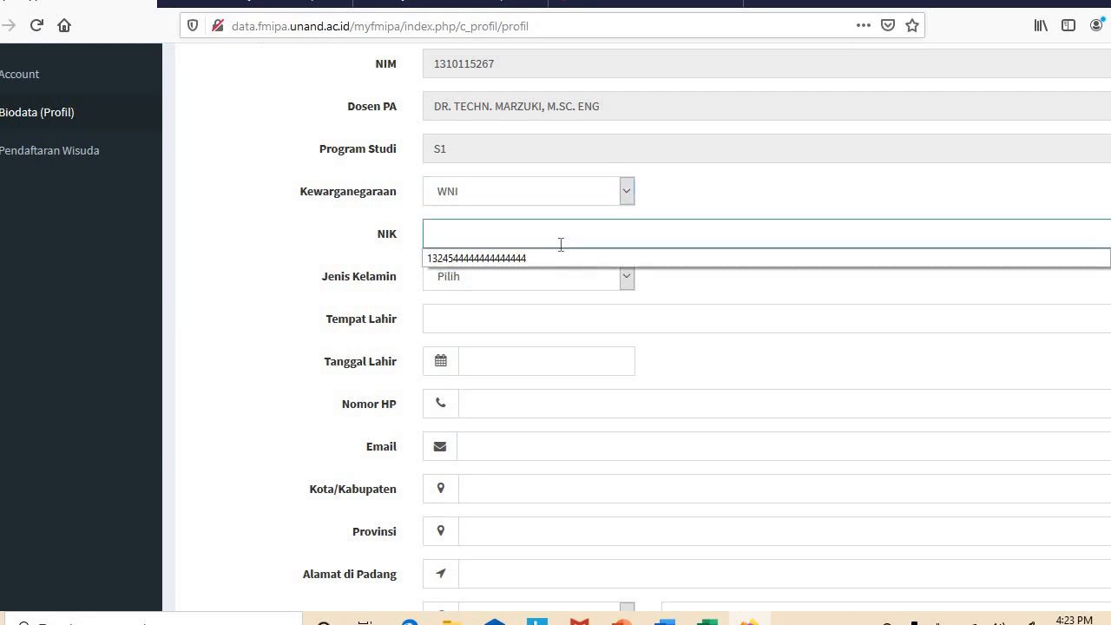
left_click(538, 260)
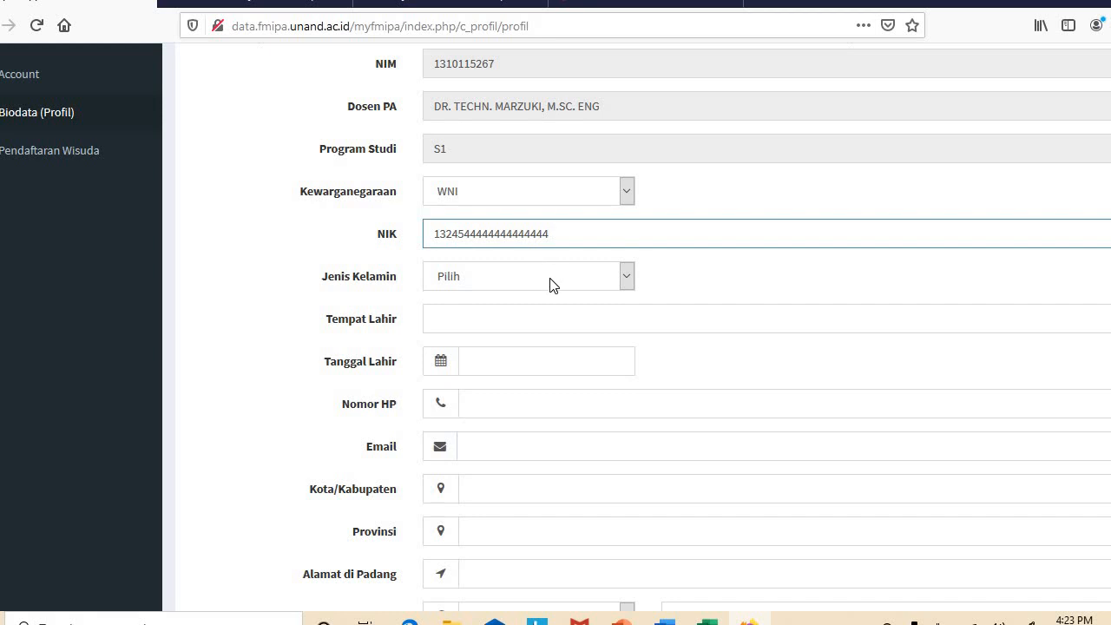
left_click(550, 274)
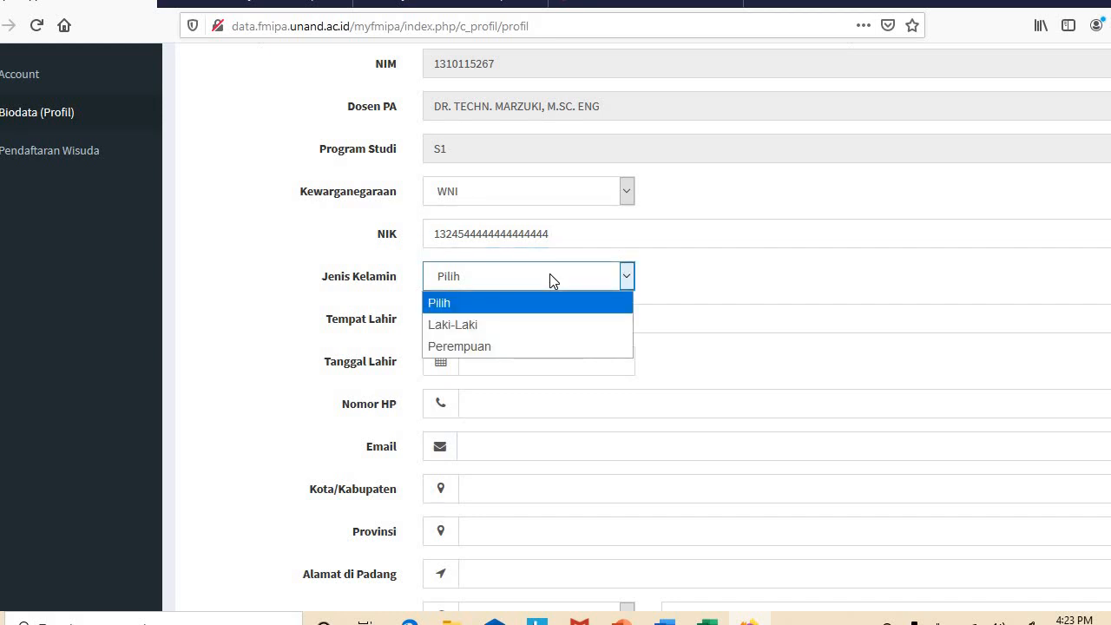
left_click(508, 324)
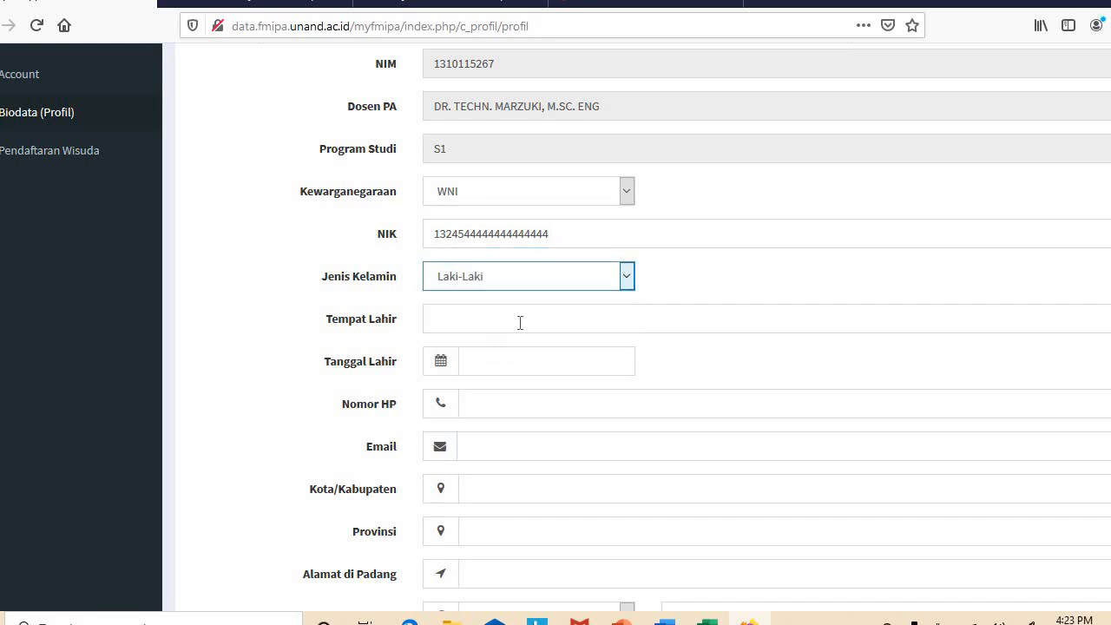
left_click(520, 322)
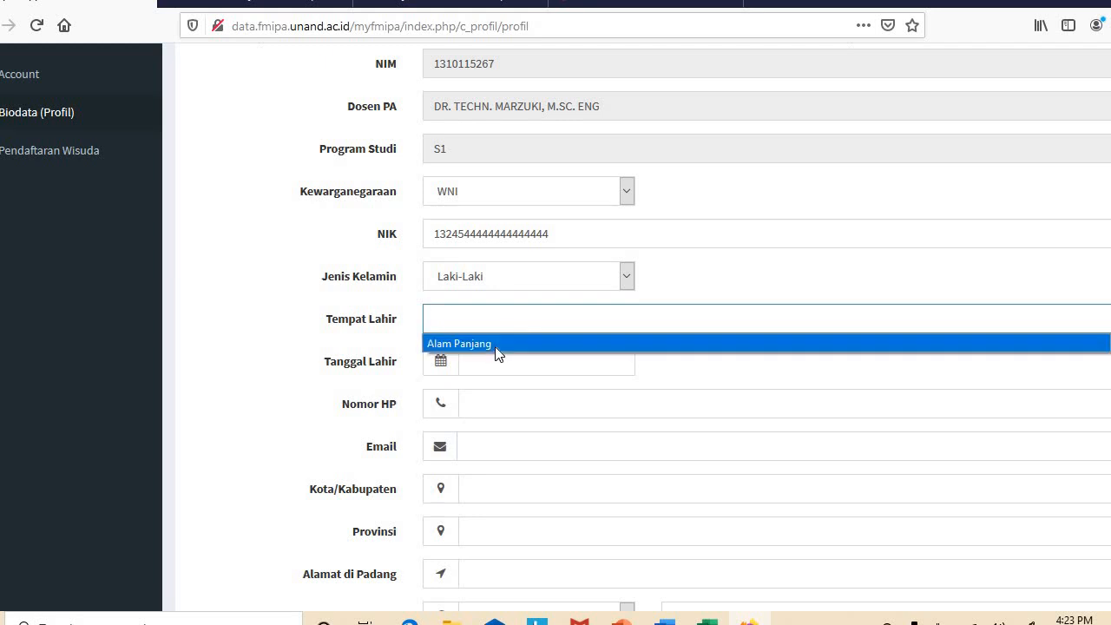
left_click(495, 346)
left_click(499, 363)
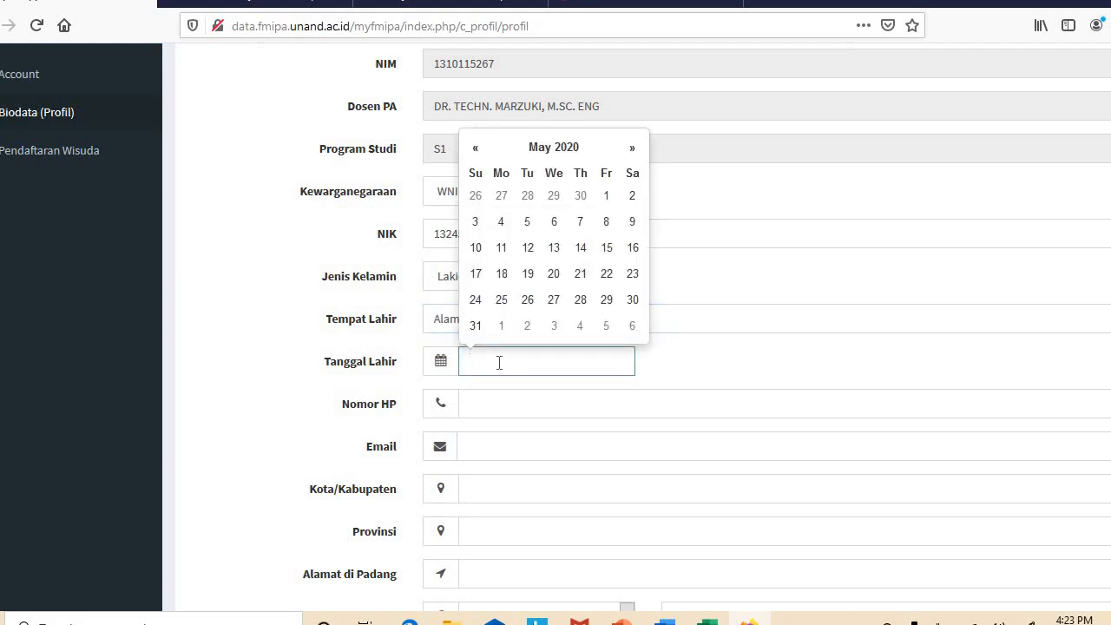
left_click(527, 223)
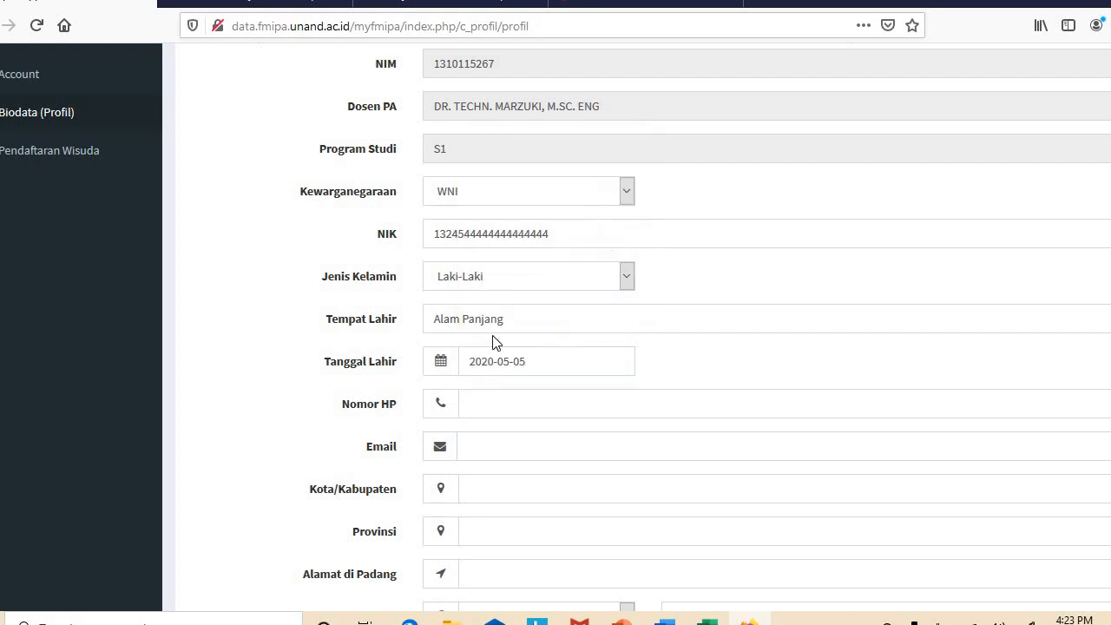
left_click(493, 361)
key("BackSpace")
key("BackSpace")
key("BackSpace")
key("BackSpace")
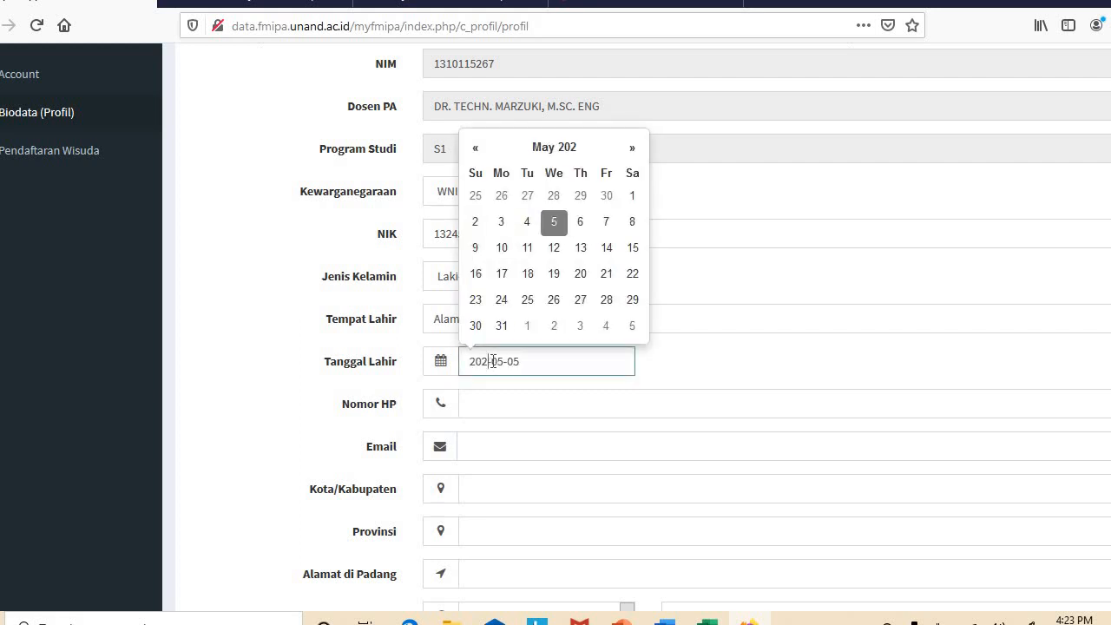
type("19")
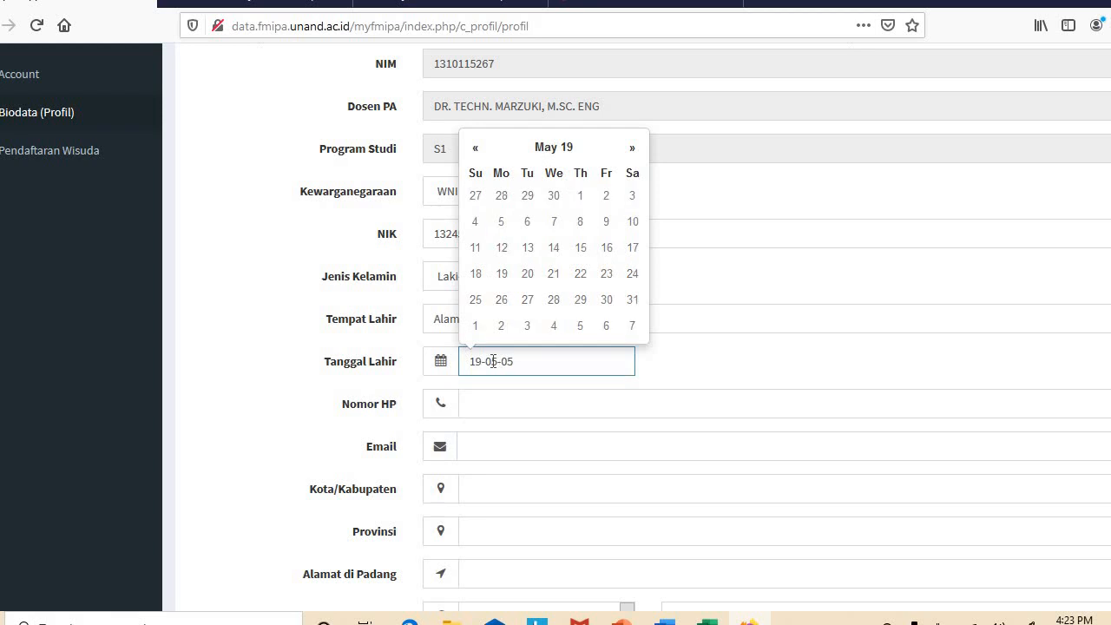
type("79")
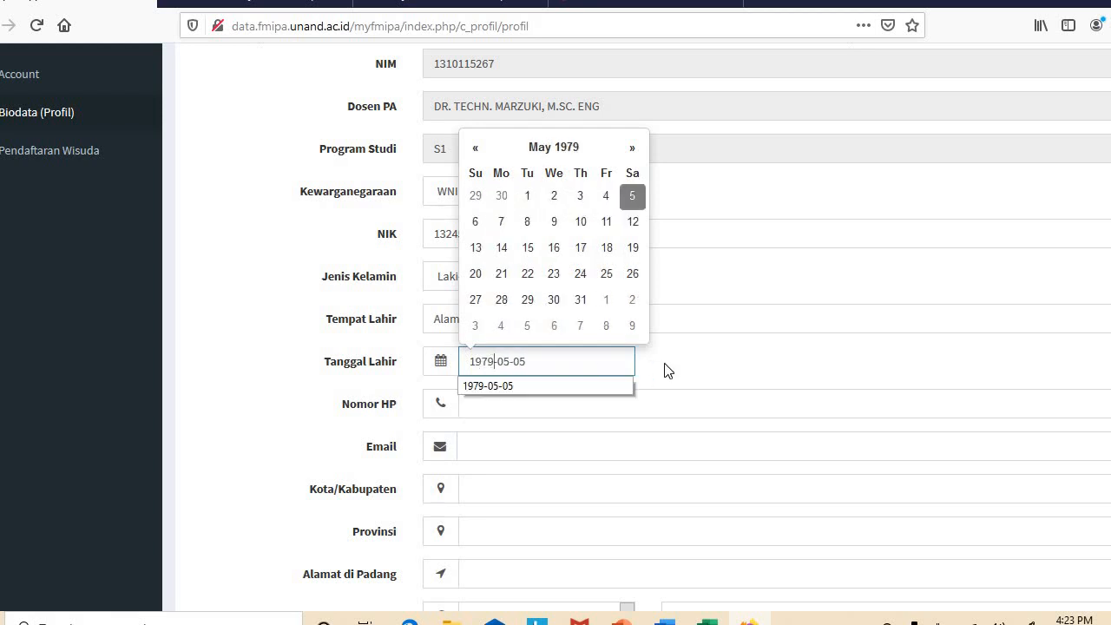
left_click(671, 369)
Fill the mobile phone number and email from saved entries
left_click(573, 405)
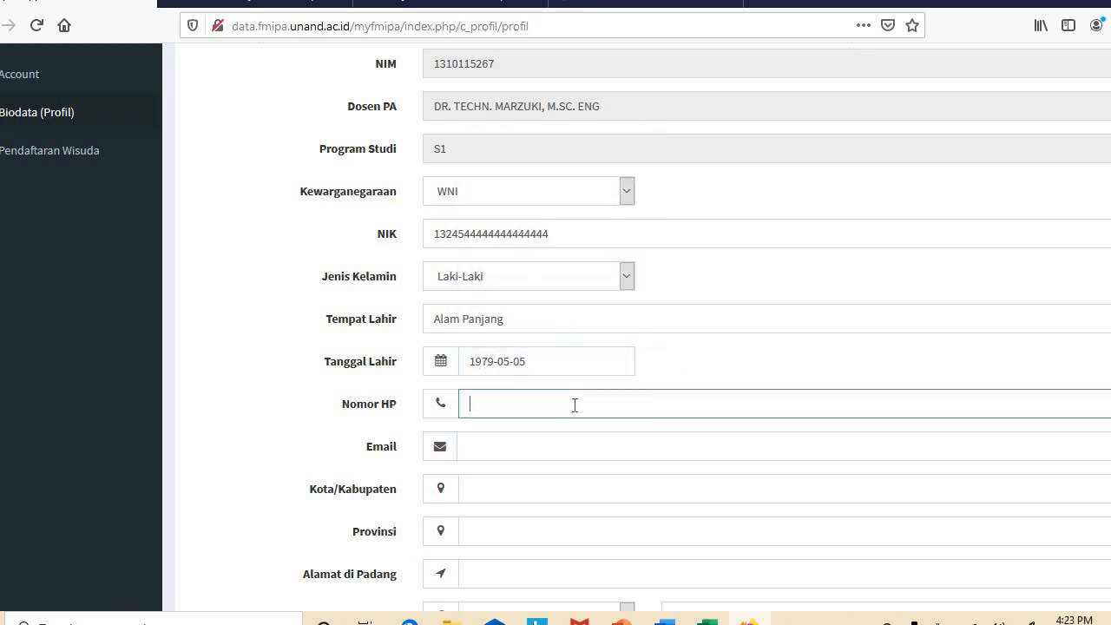
left_click(551, 427)
left_click(543, 437)
left_click(519, 472)
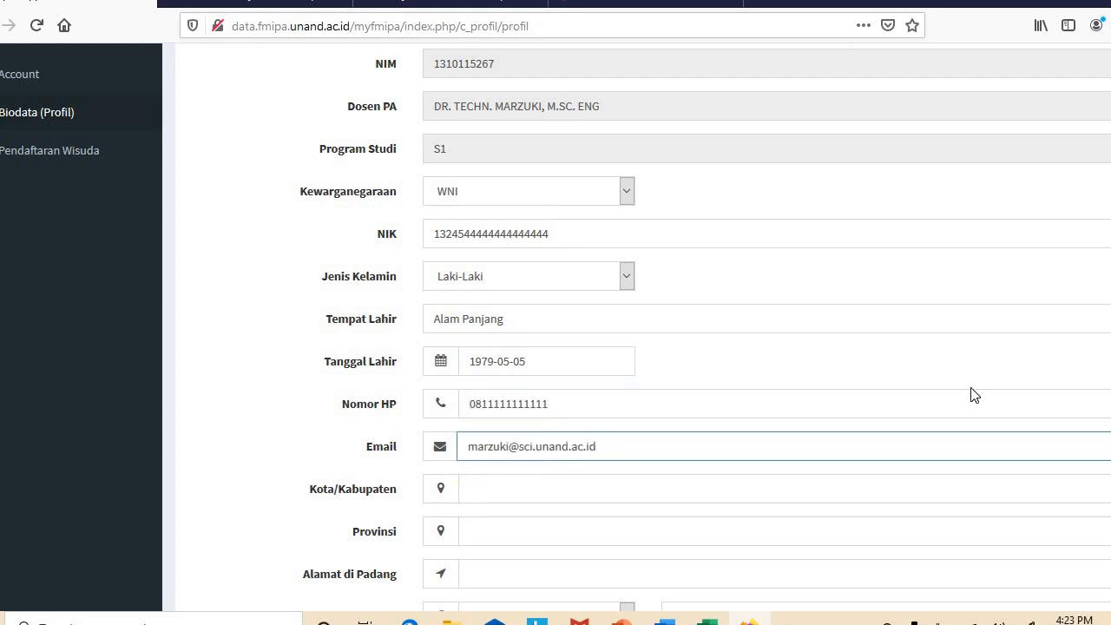
Set city/regency Agam, province Sumatera Barat, and the Padang address from a saved entry
scroll(712, 325, "down", 3)
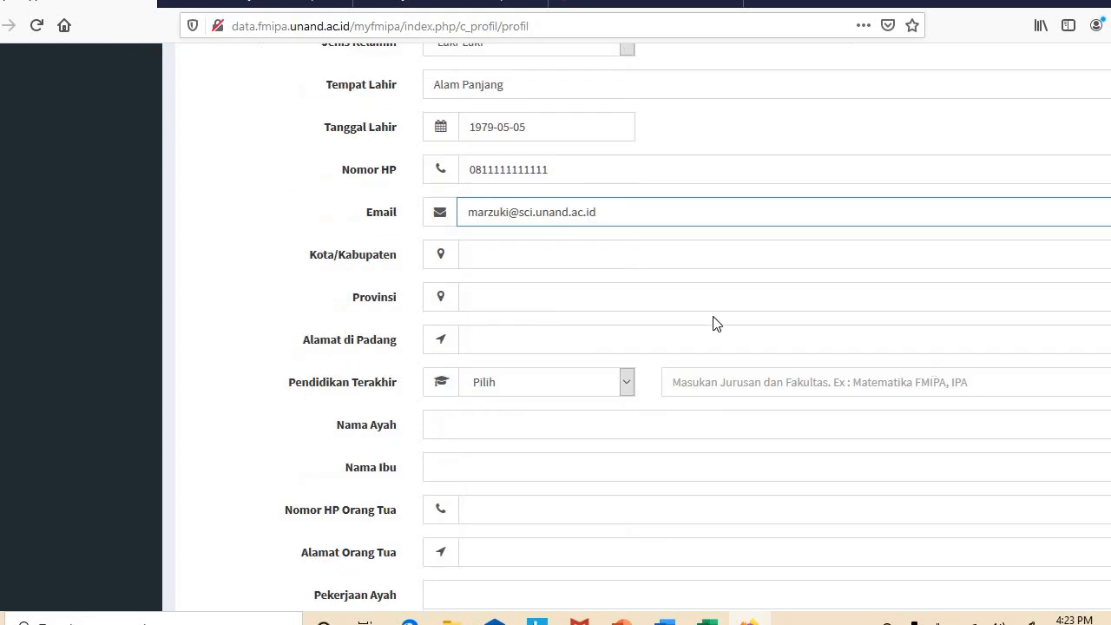
left_click(662, 258)
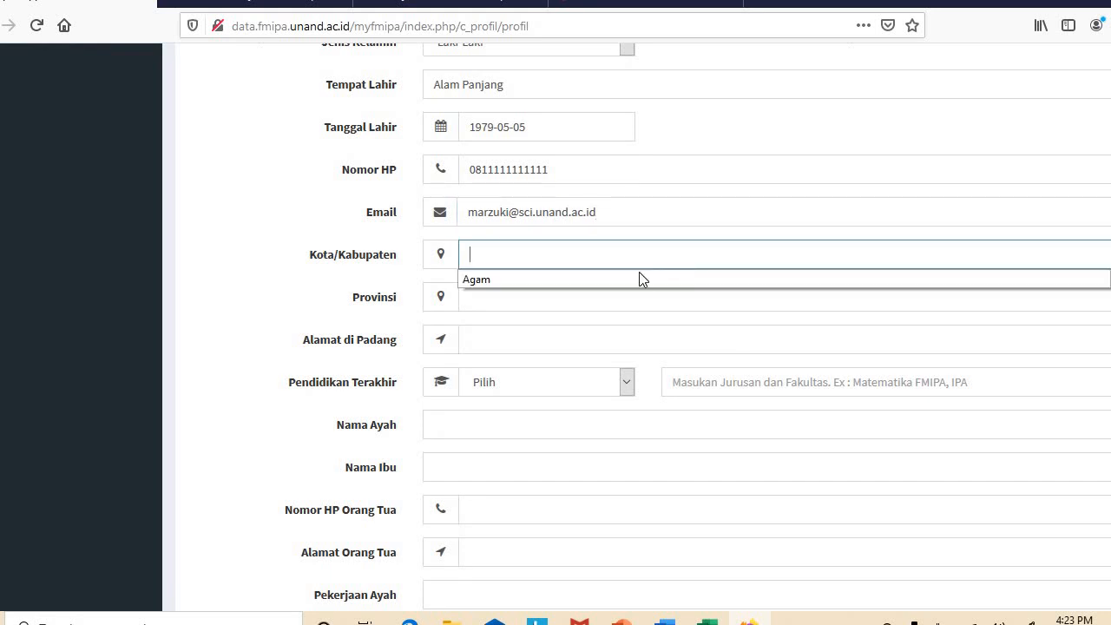
left_click(625, 281)
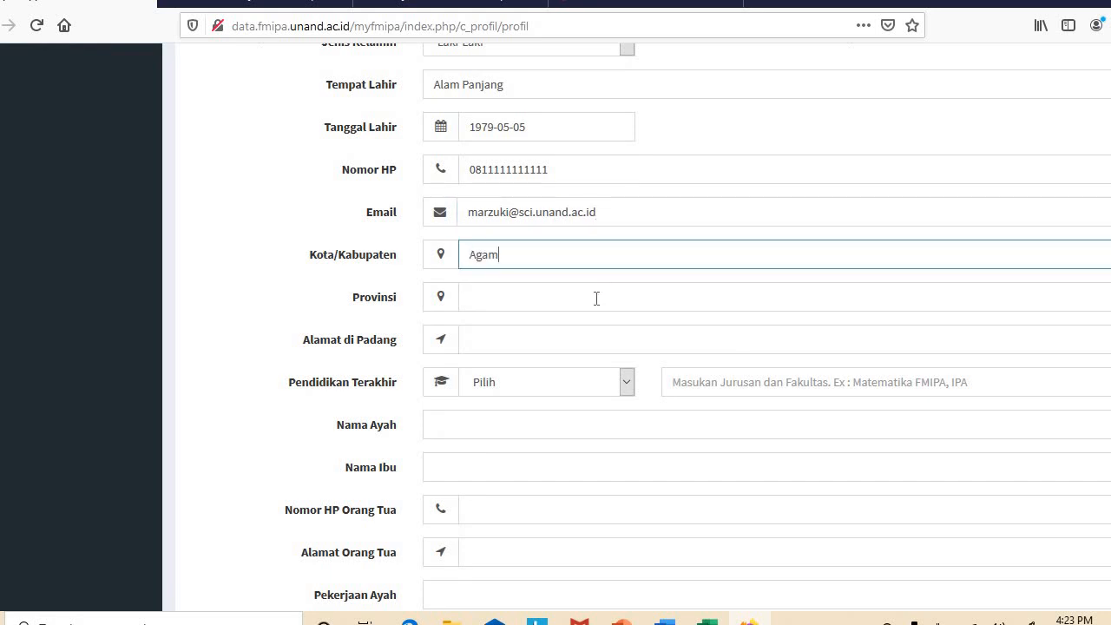
left_click(596, 298)
left_click(561, 328)
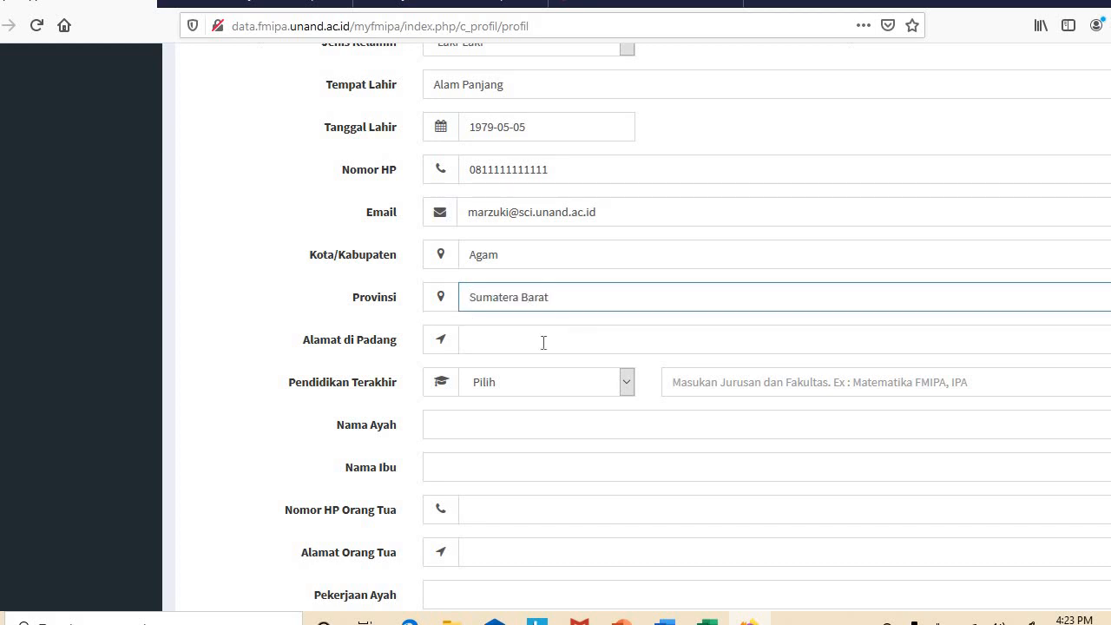
left_click(538, 344)
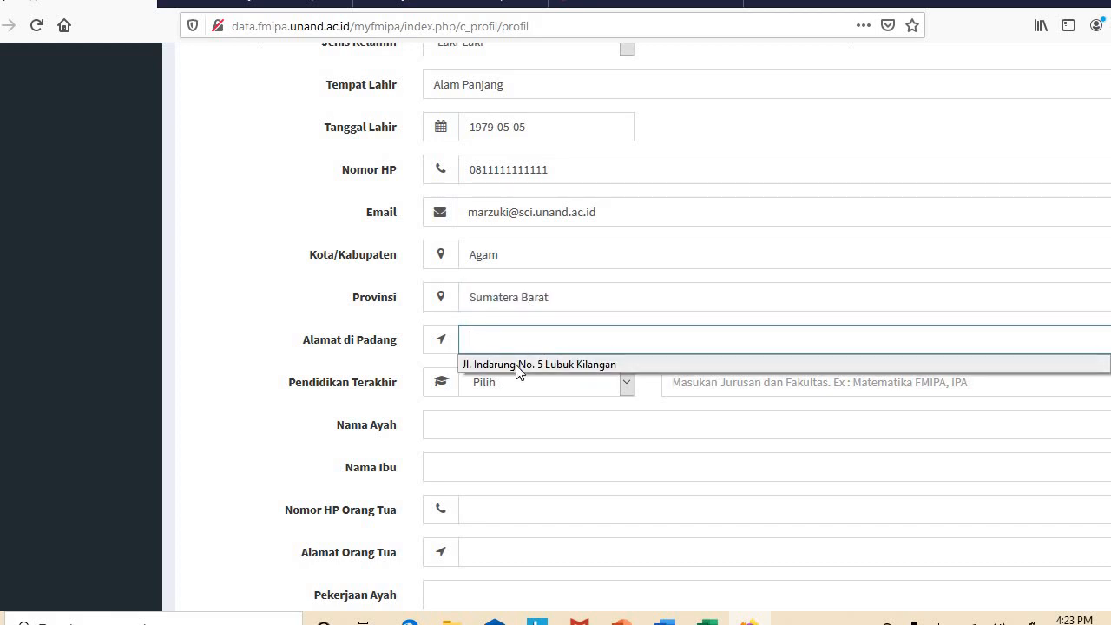
left_click(519, 365)
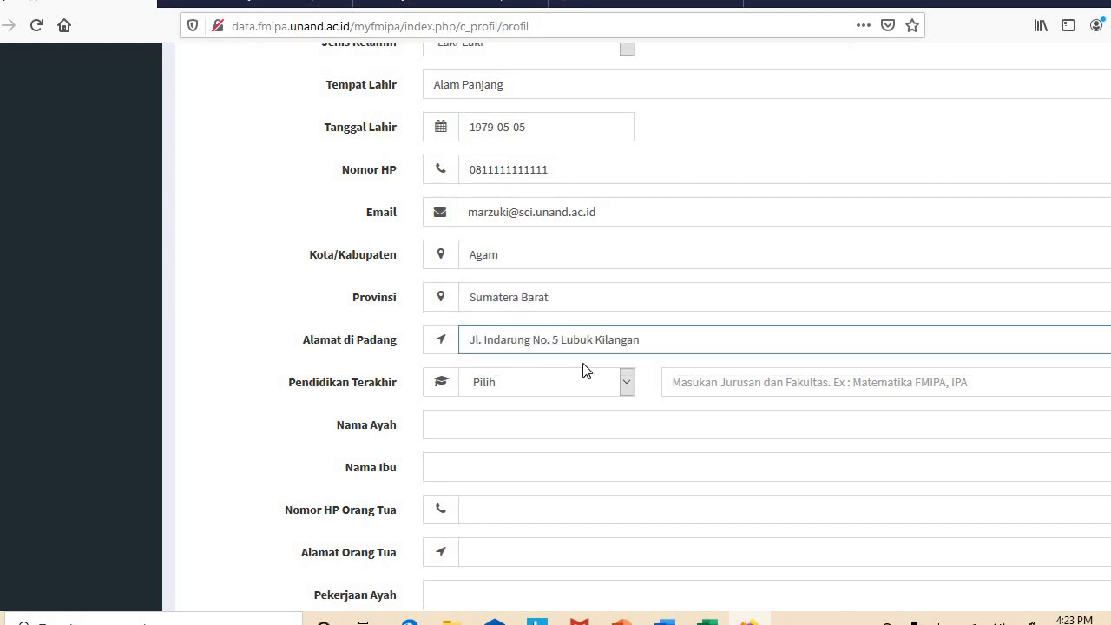
Set last education to SMA with major IPA
left_click(627, 383)
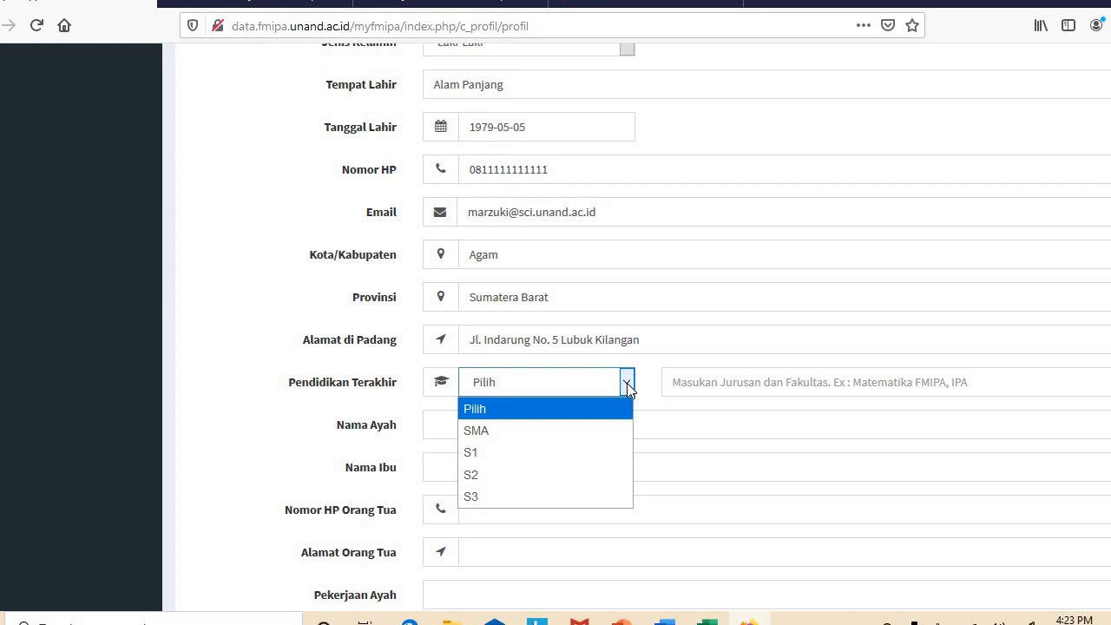
left_click(559, 432)
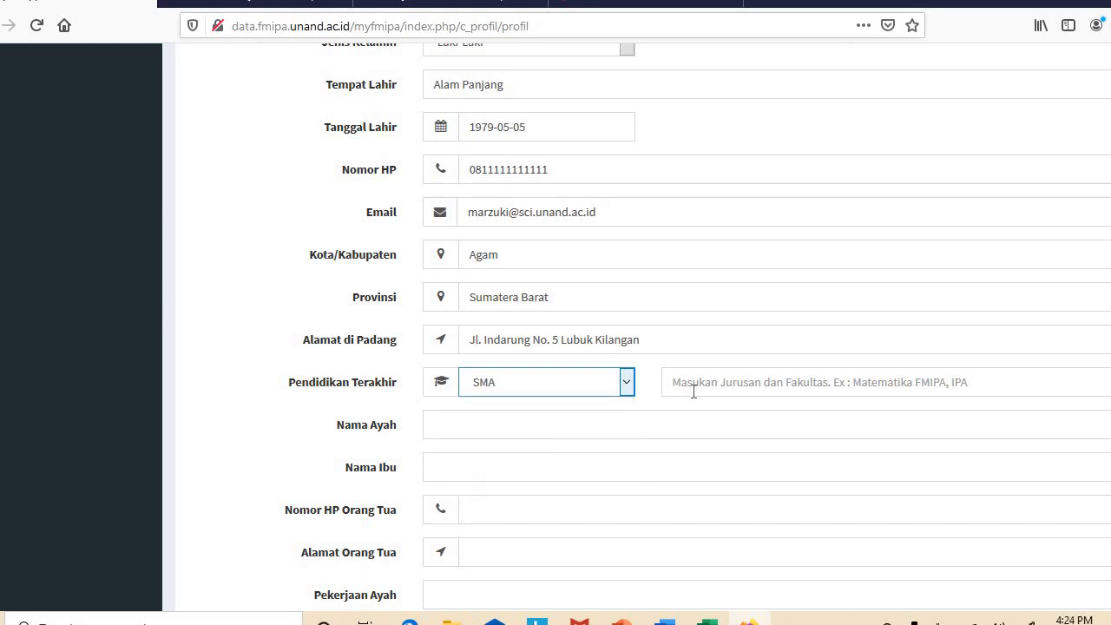
left_click(693, 391)
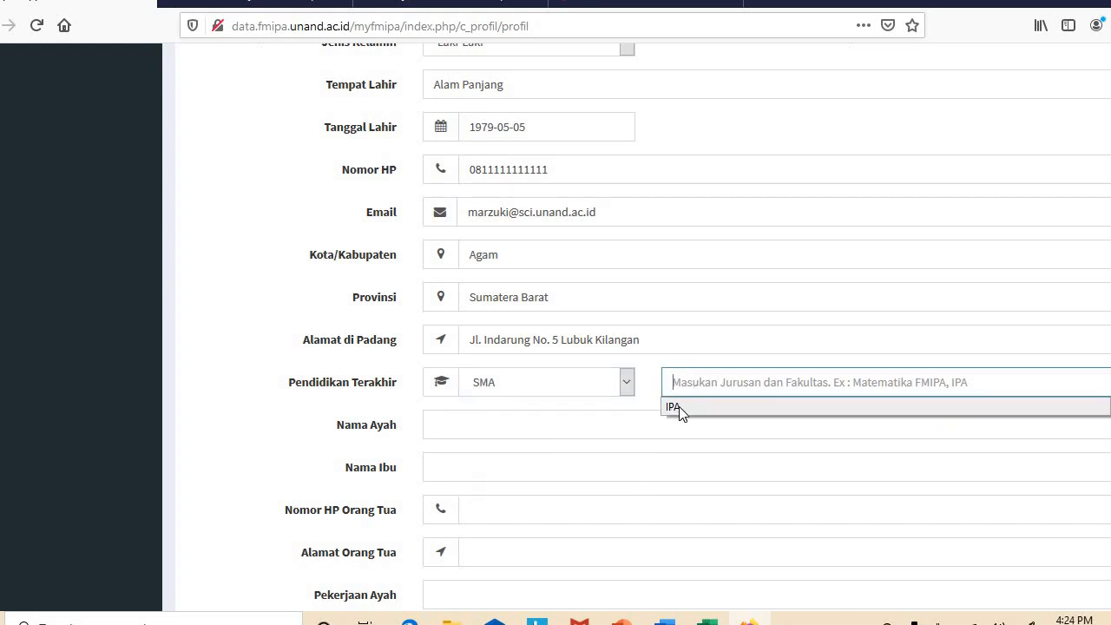
left_click(678, 408)
Fill the father's name, mother's name and parents' phone from saved entries
left_click(590, 427)
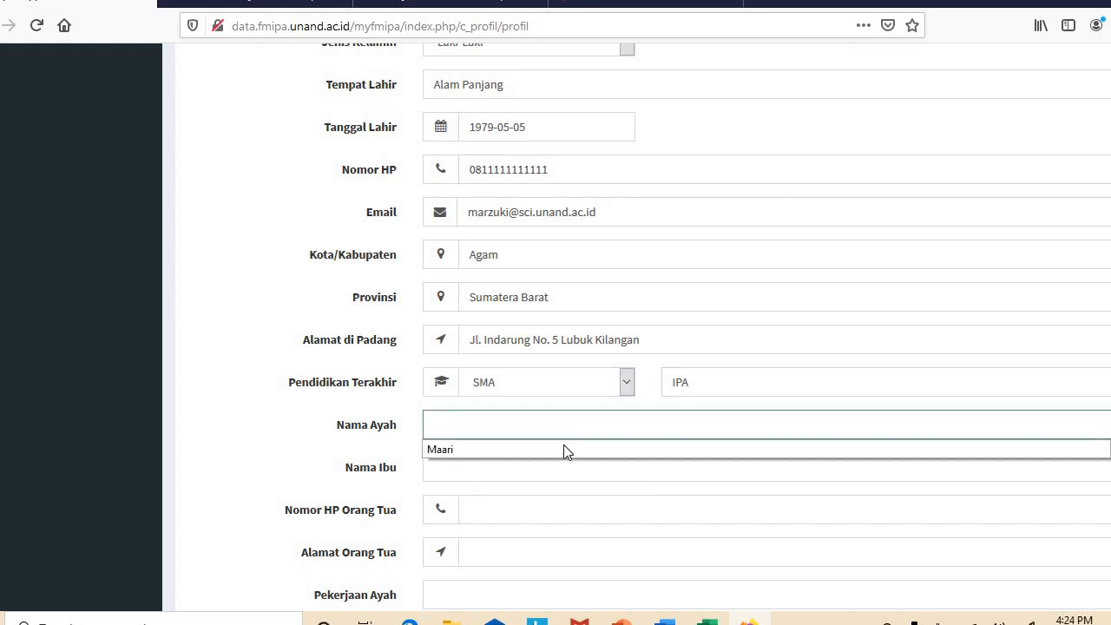
left_click(564, 447)
left_click(550, 467)
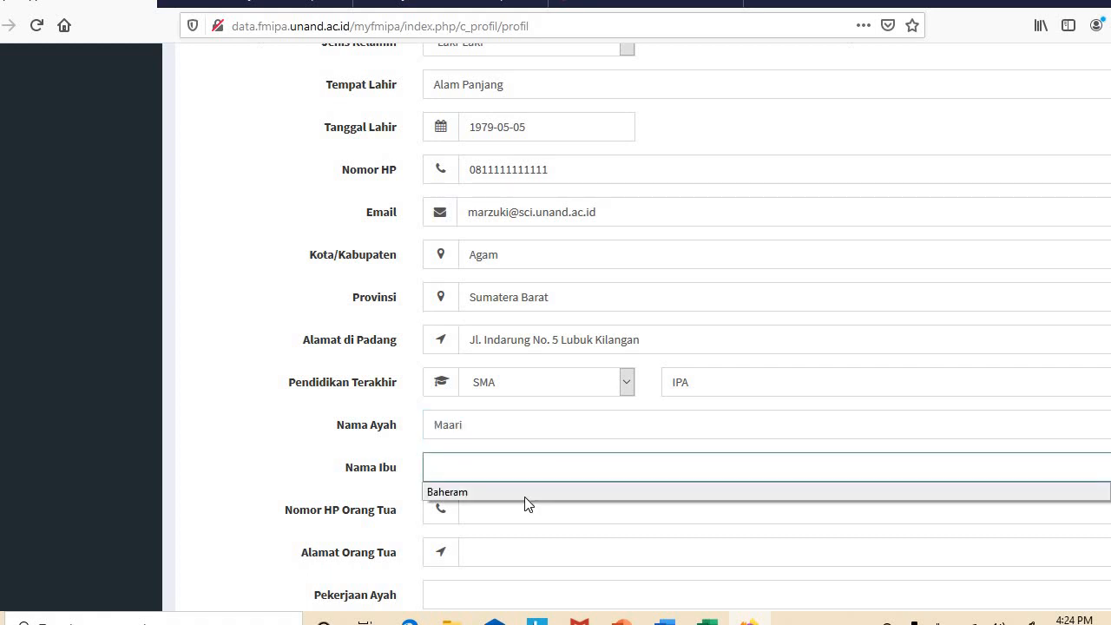
left_click(525, 498)
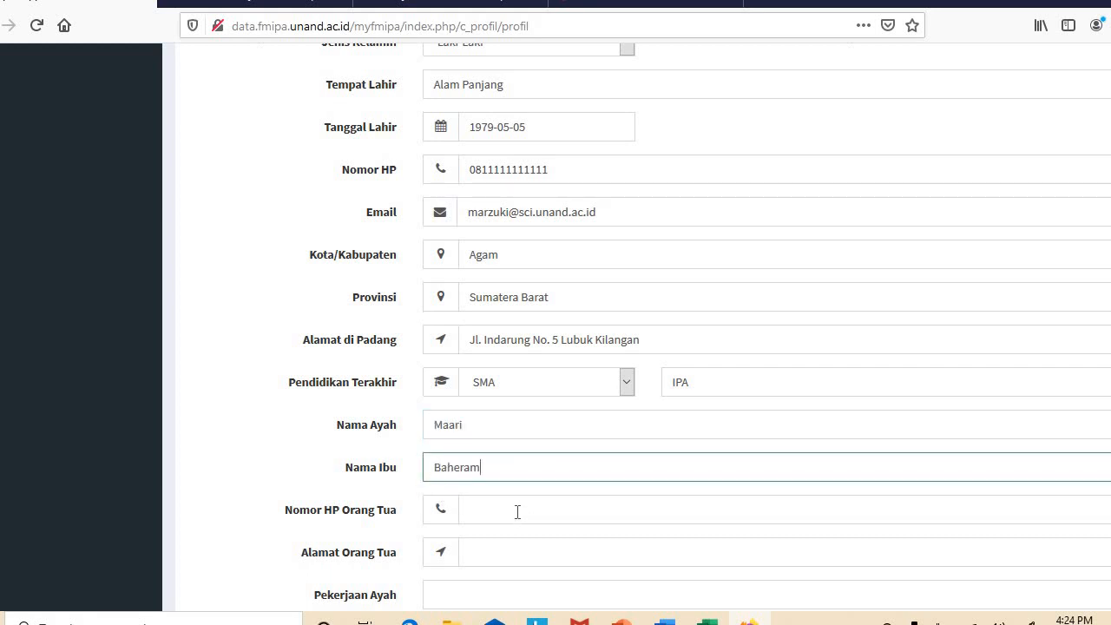
left_click(517, 512)
left_click(501, 531)
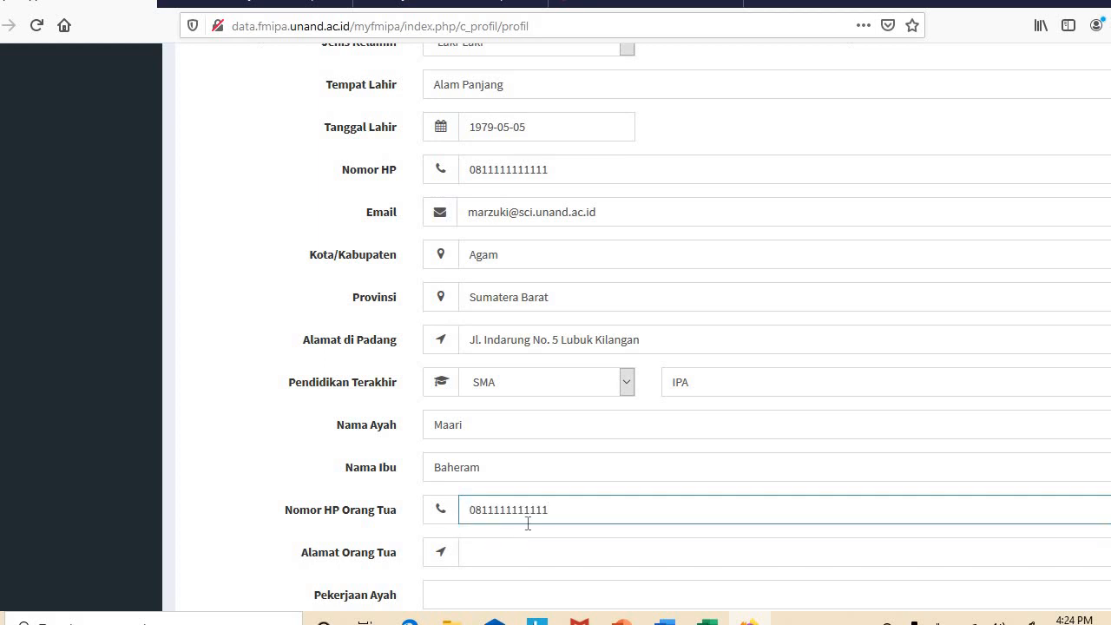
Fill the parents' address, and set father's occupation Tani and mother's occupation IRT
scroll(603, 307, "down", 3)
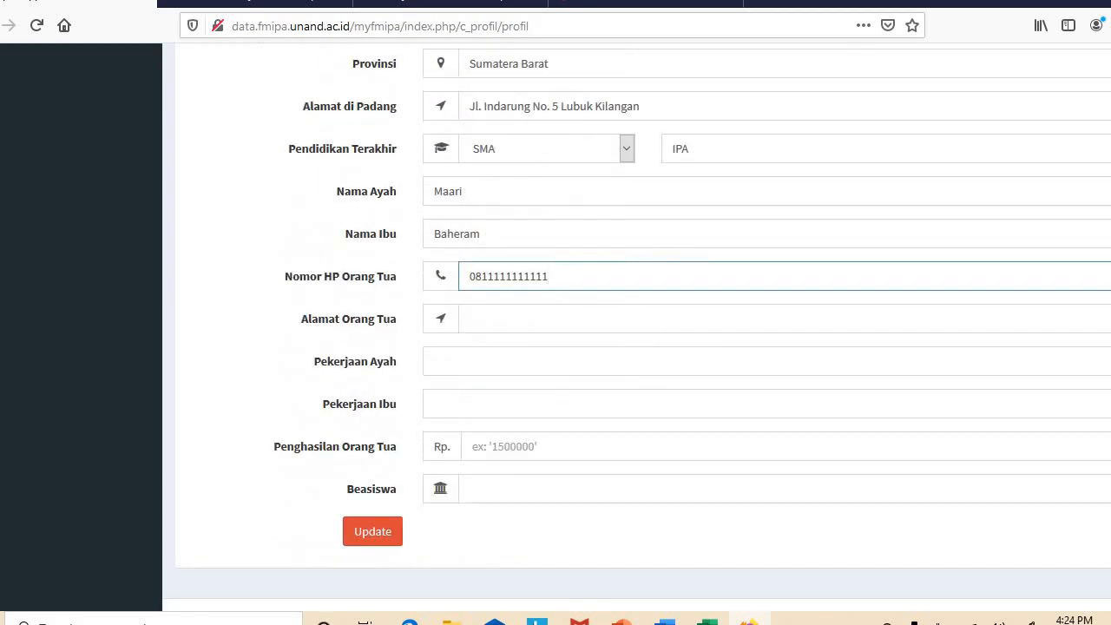
left_click(581, 305)
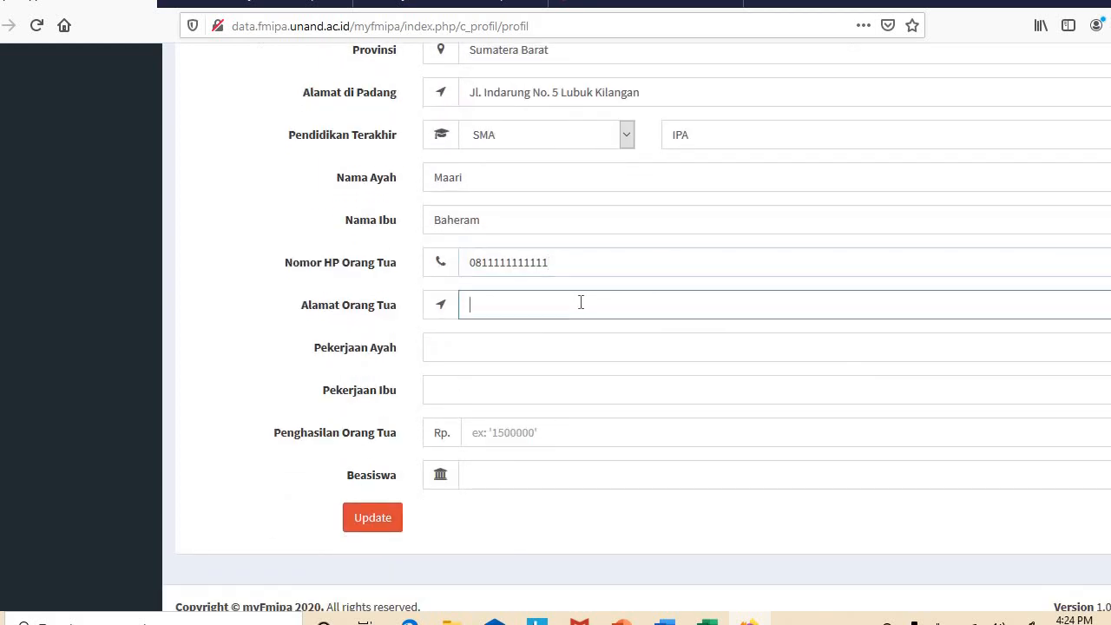
left_click(534, 330)
left_click(512, 348)
left_click(489, 373)
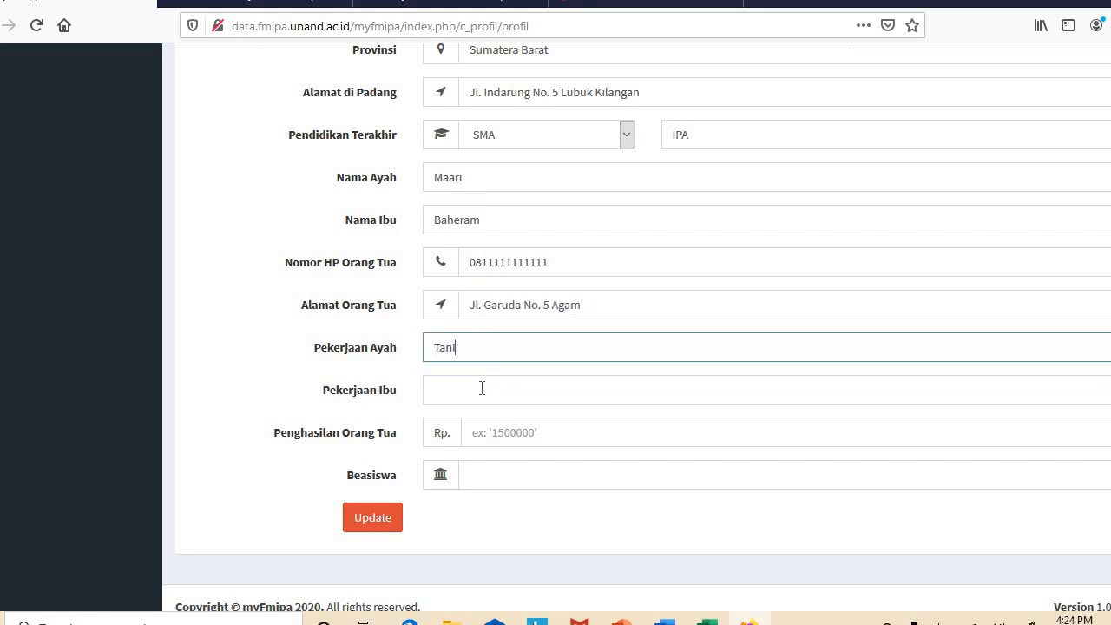
left_click(479, 390)
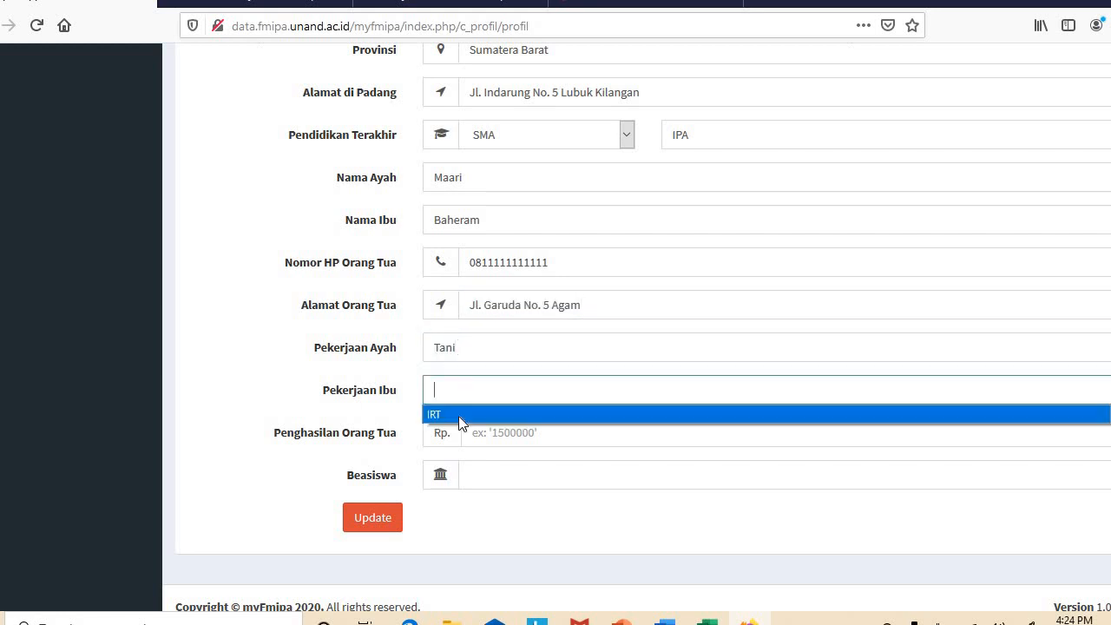
left_click(458, 416)
Set parents' income to 1000000 and scholarship to PPA
left_click(493, 434)
type("10000")
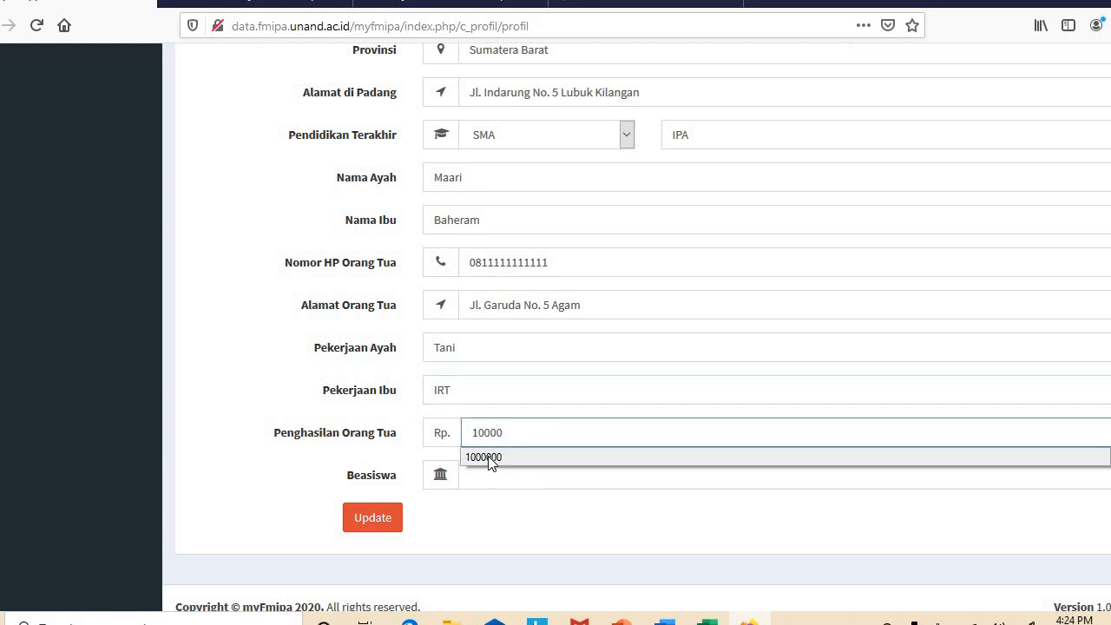
left_click(488, 459)
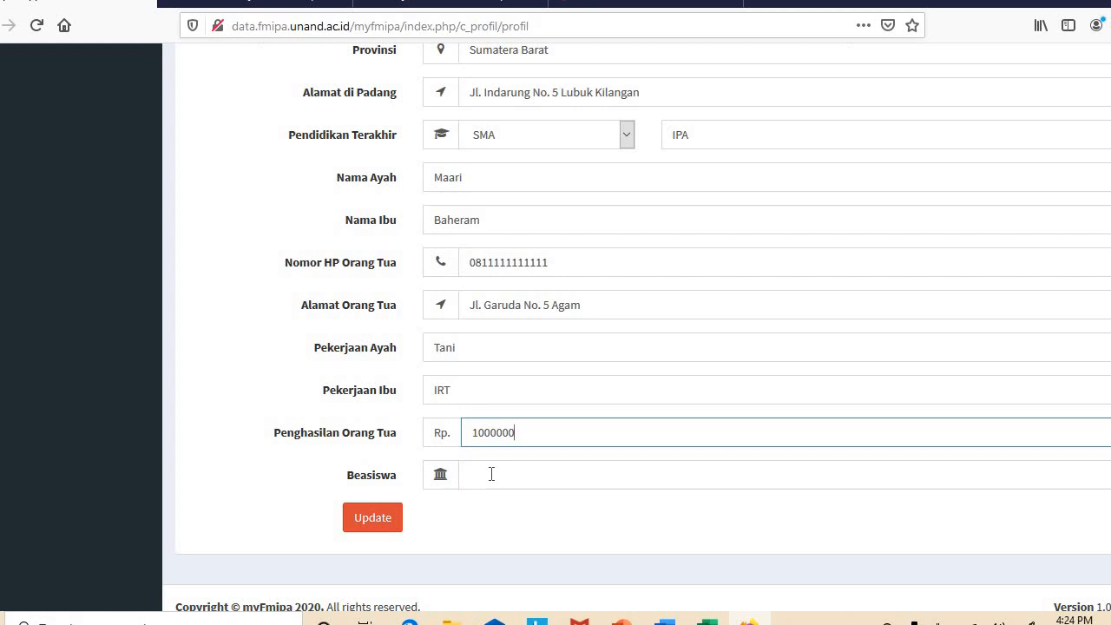
left_click(491, 474)
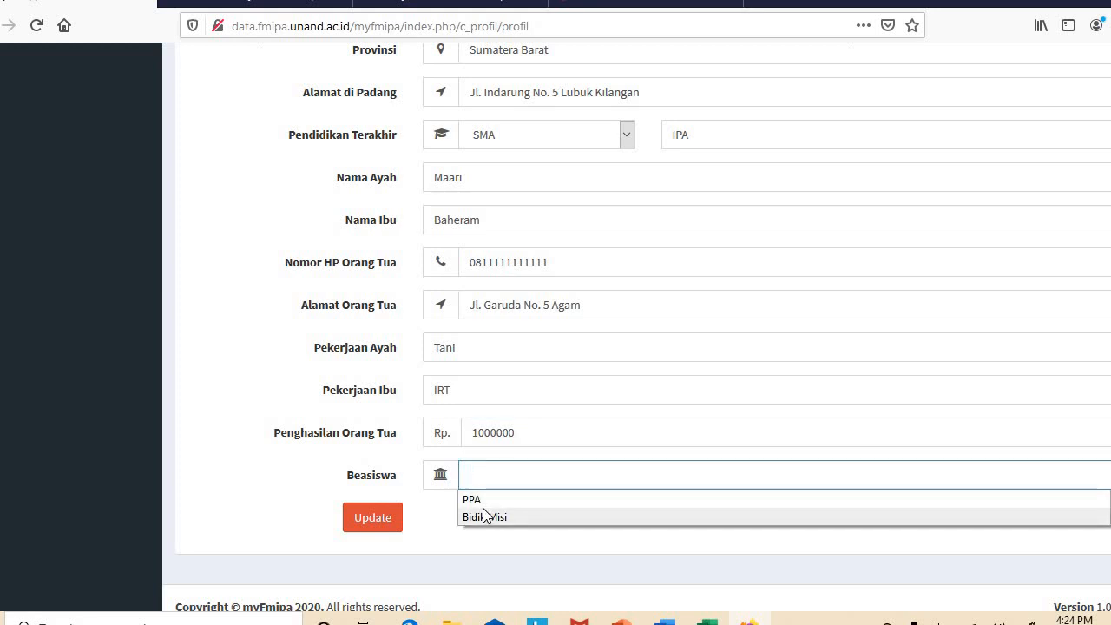
left_click(491, 500)
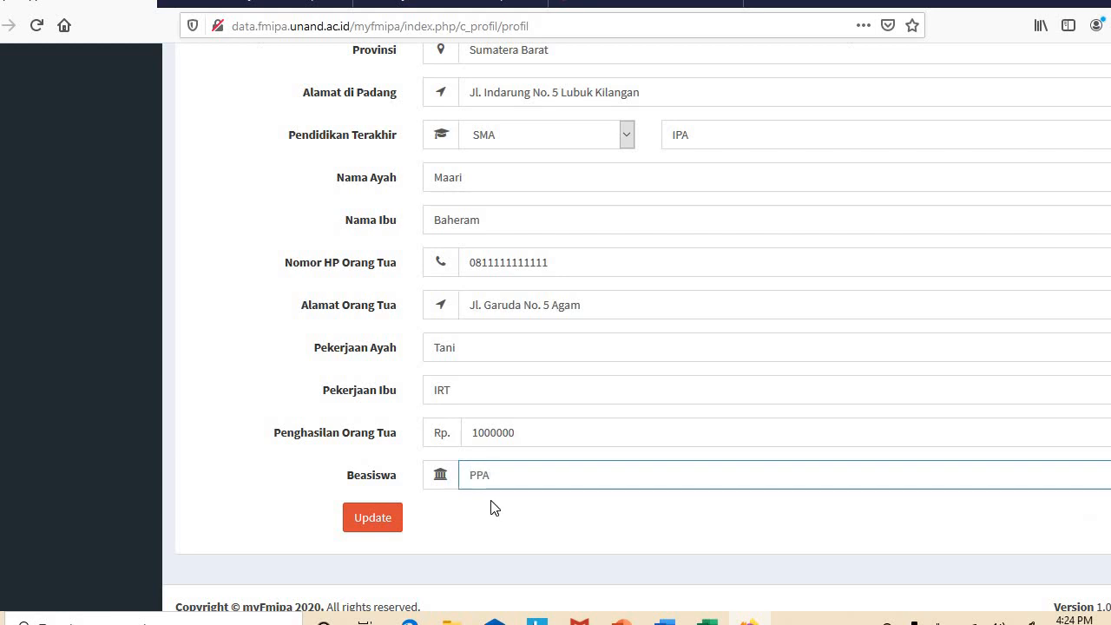
Save the updated profile and go to the Pendaftaran Wisuda page
left_click(377, 521)
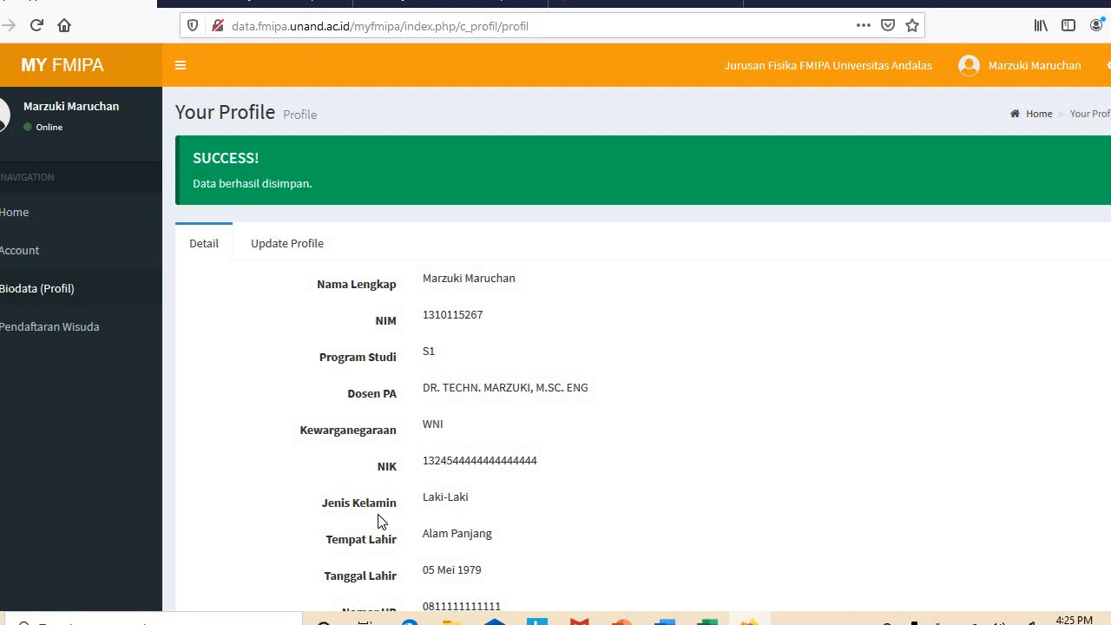
left_click(83, 332)
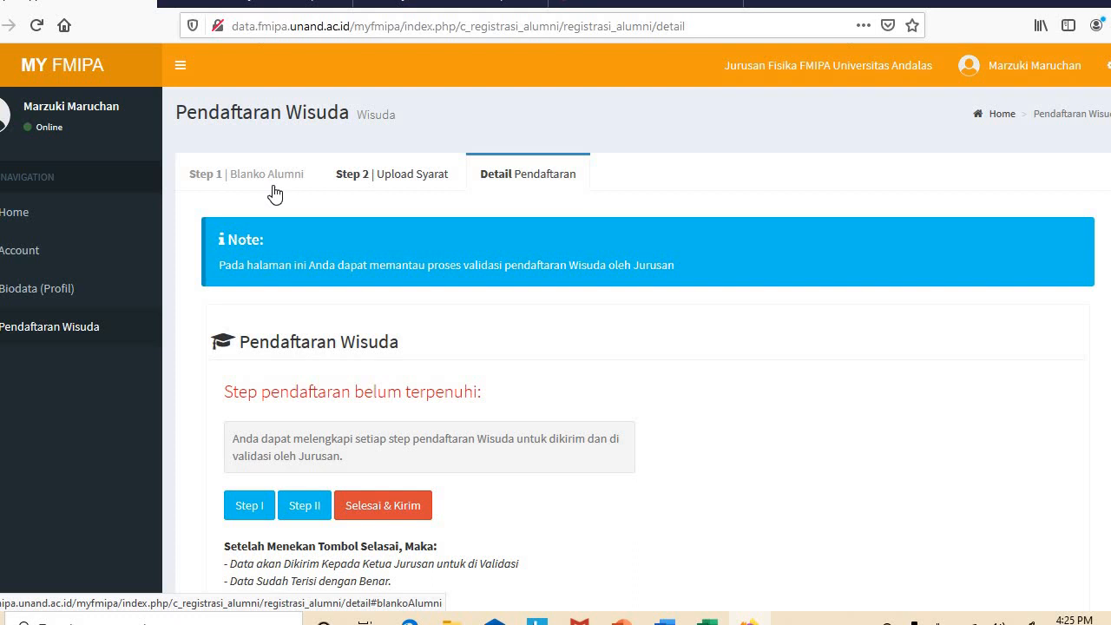
In the Blanko Alumni form, set marital status Belum Kawin and enrolment year 2016
left_click(288, 180)
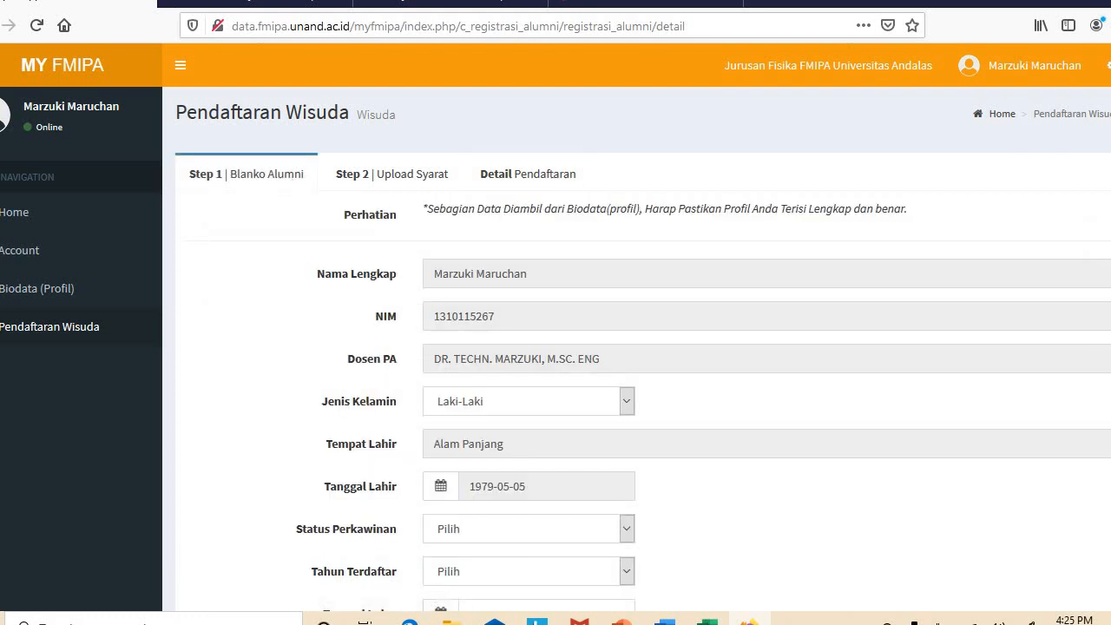
scroll(556, 326, "down", 5)
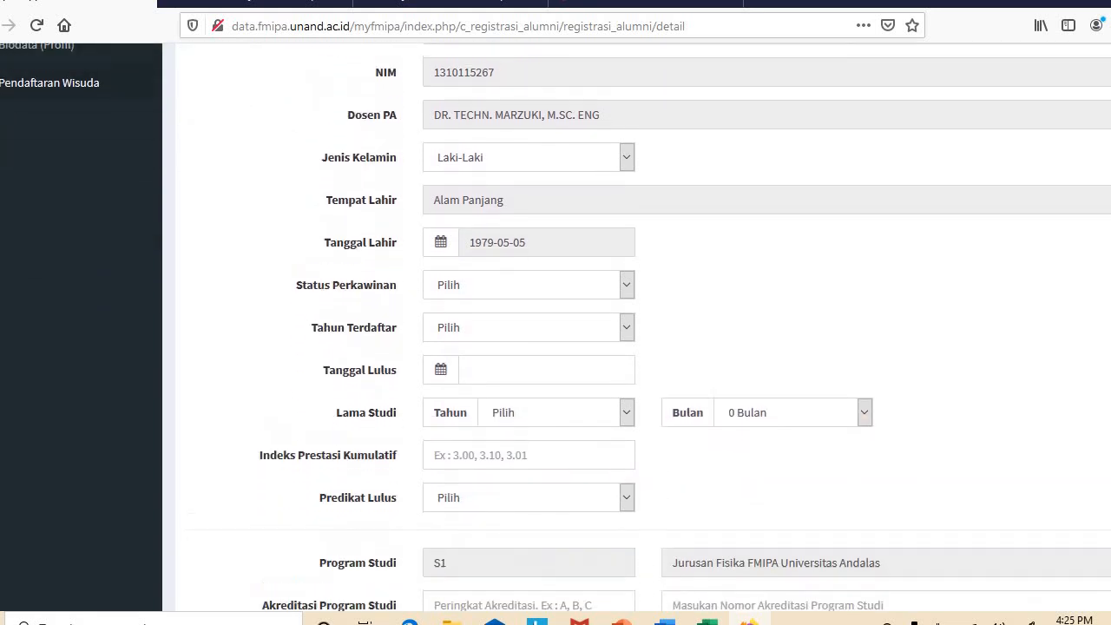
scroll(782, 122, "up", 2)
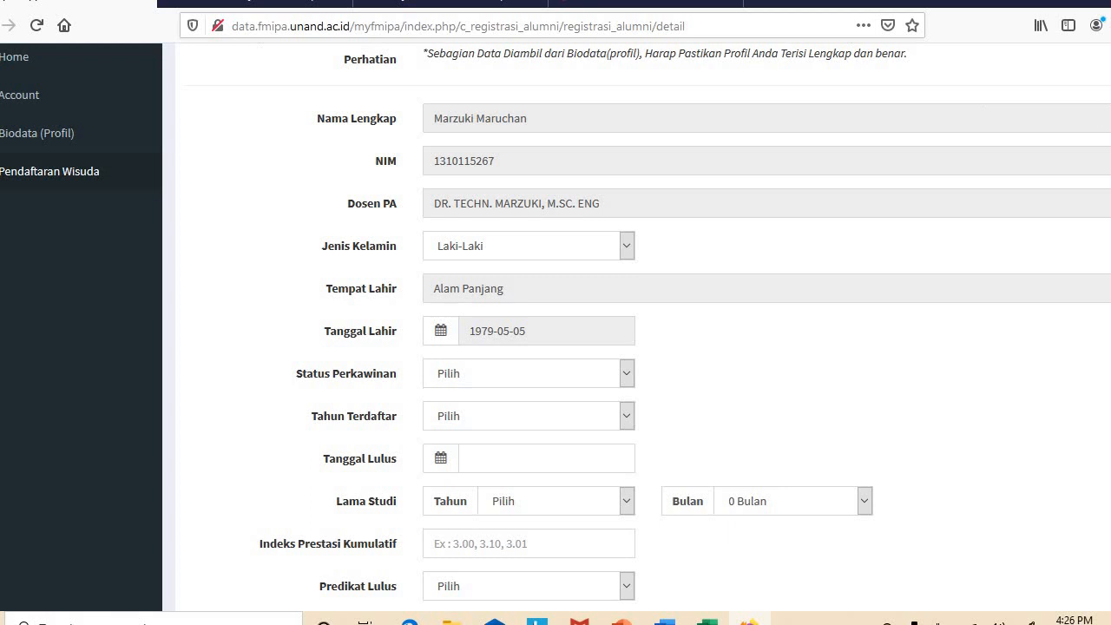
scroll(613, 216, "down", 3)
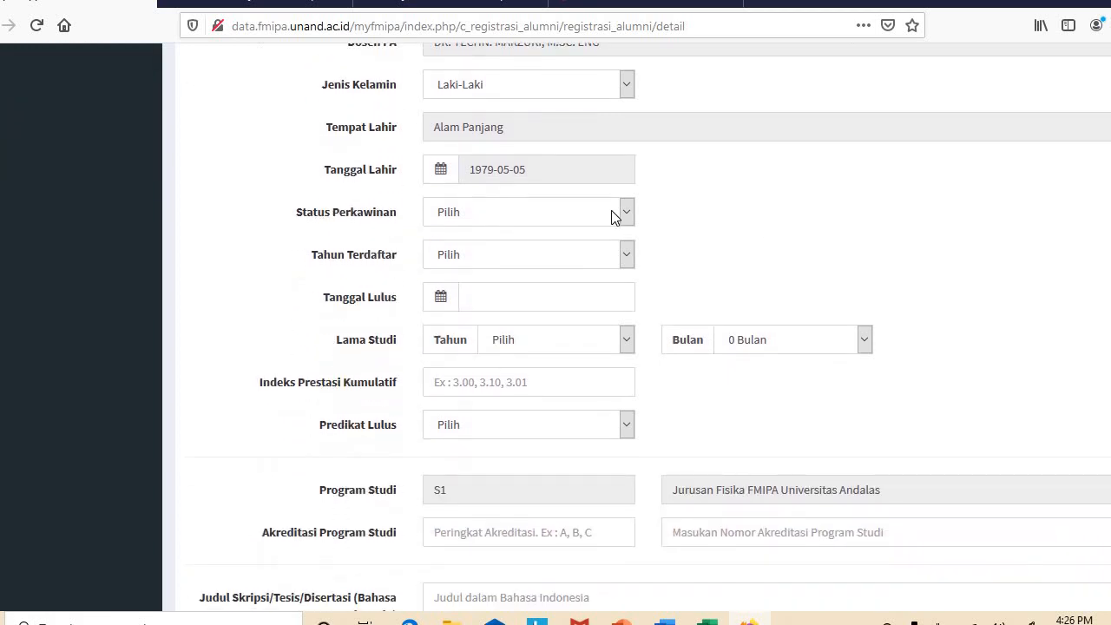
left_click(608, 215)
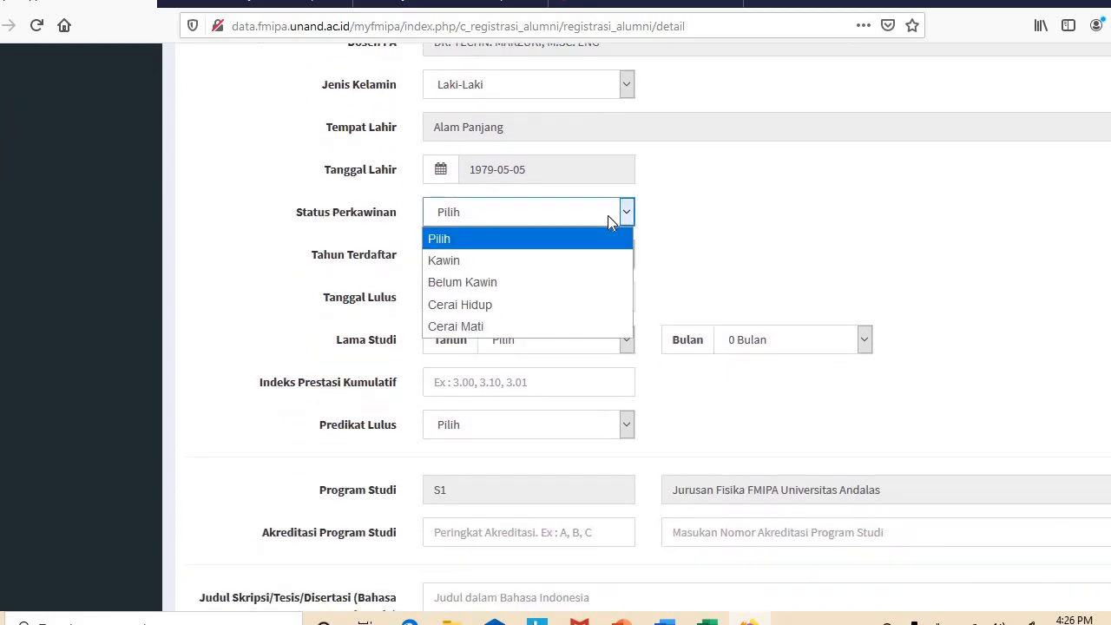
left_click(546, 282)
left_click(536, 261)
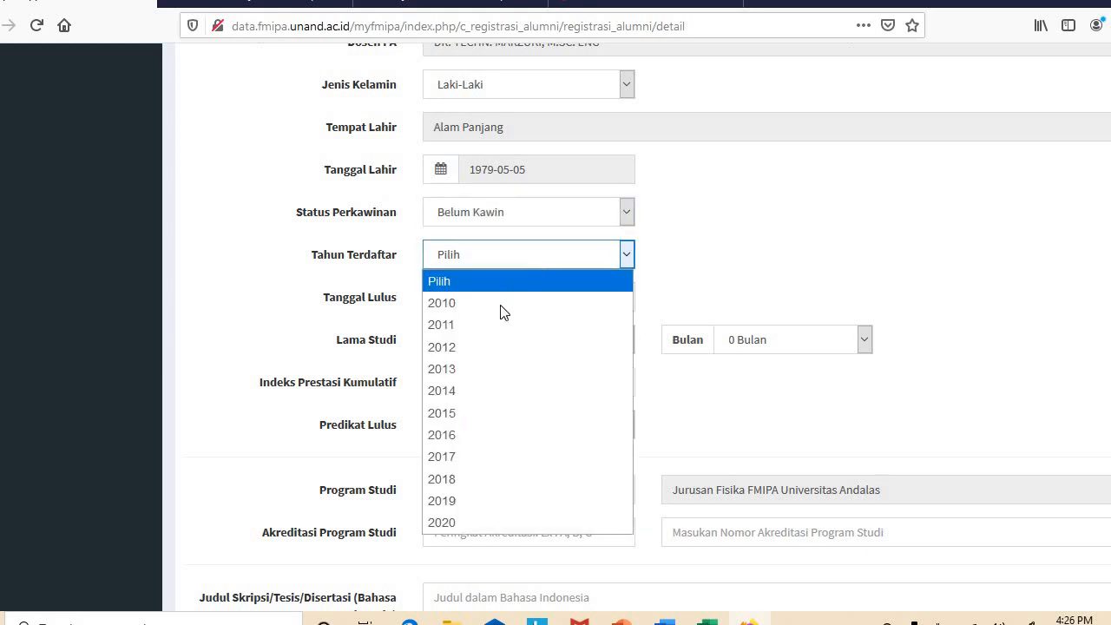
left_click(473, 435)
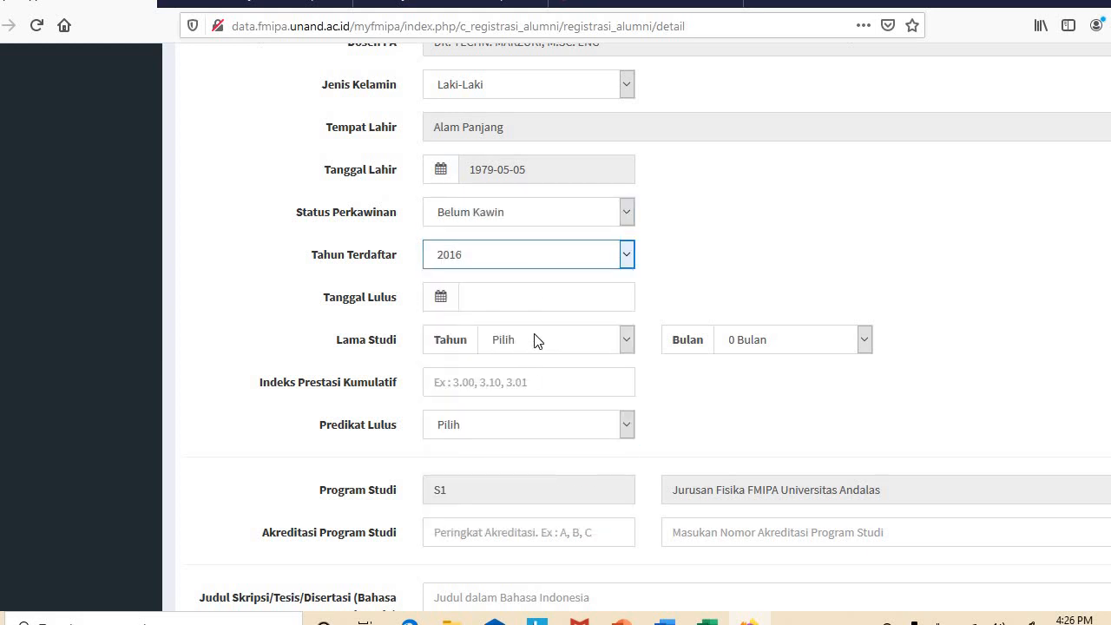
Set graduation date 2020-04-02 and study length 3 Tahun 10 Bulan
left_click(528, 297)
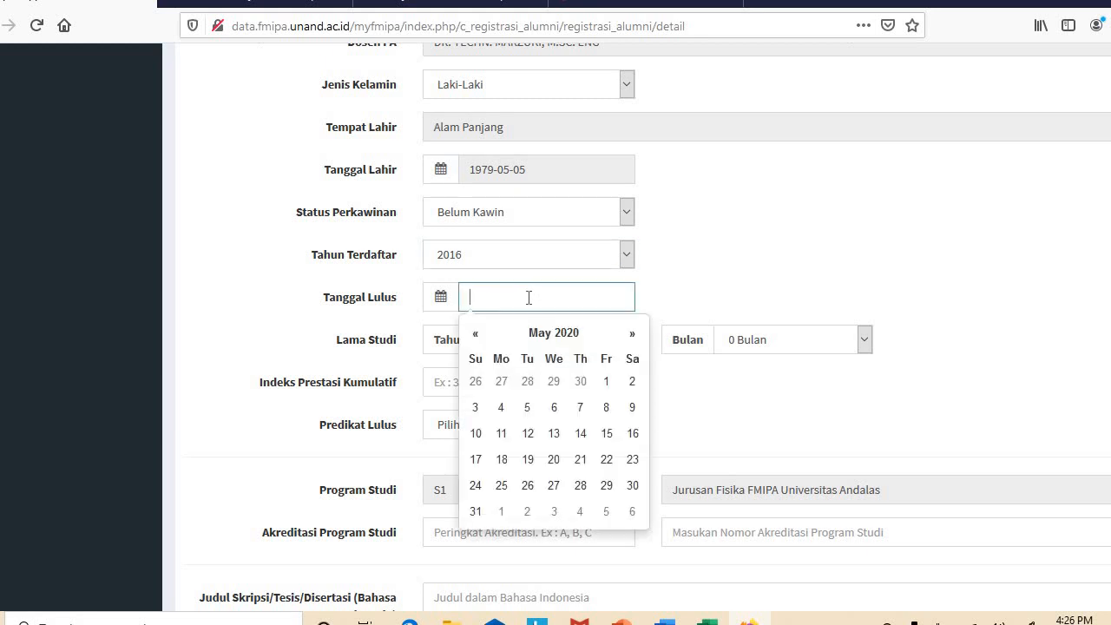
left_click(476, 334)
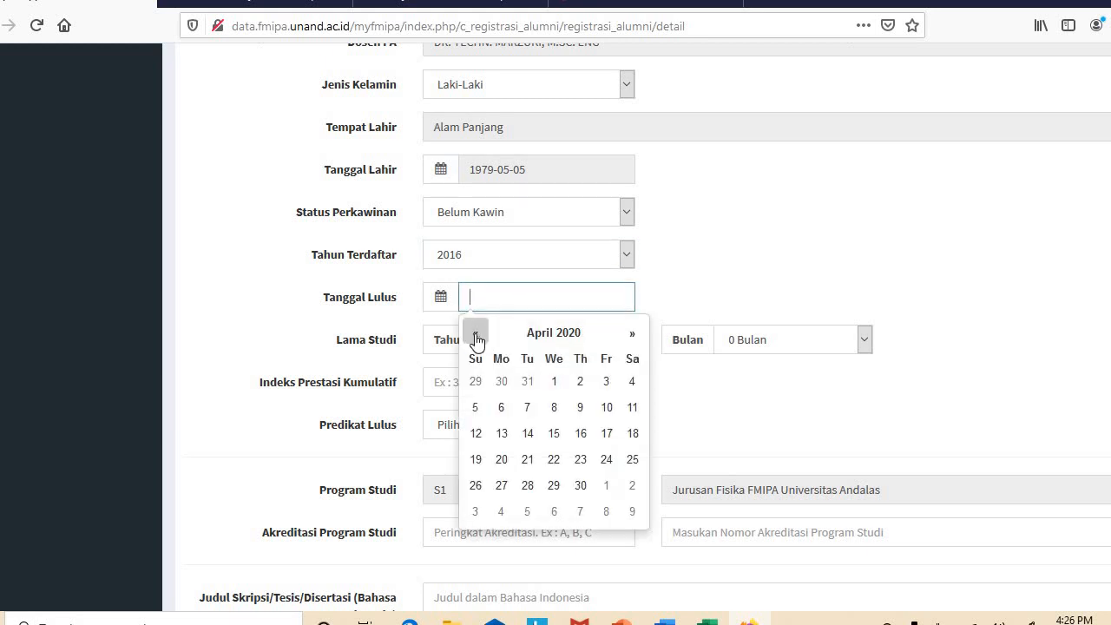
left_click(581, 382)
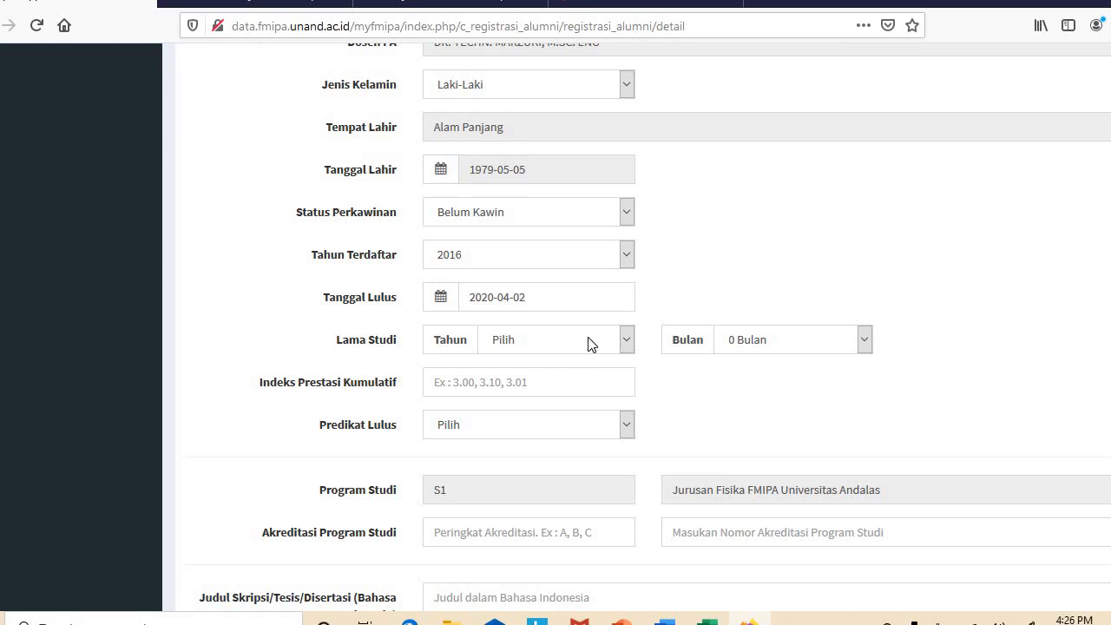
left_click(588, 341)
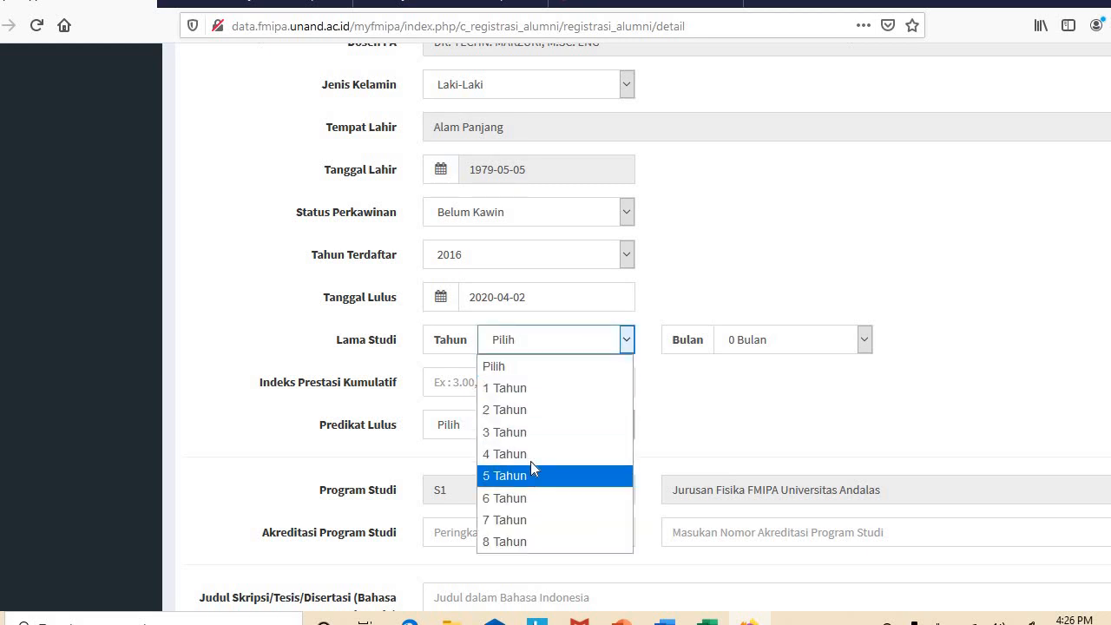
left_click(525, 431)
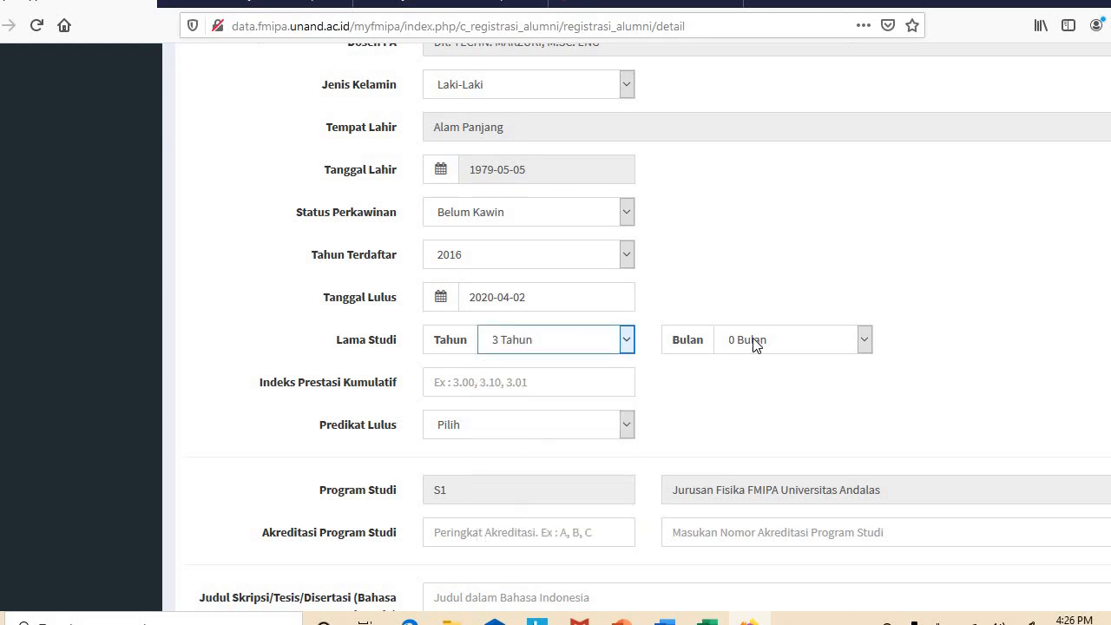
left_click(757, 346)
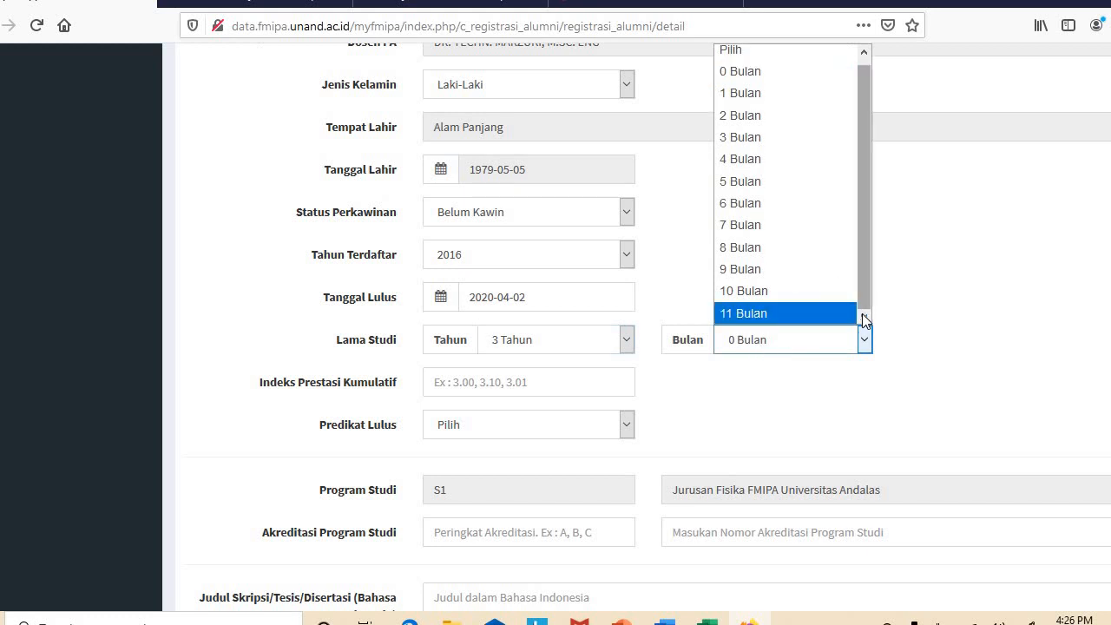
left_click(808, 296)
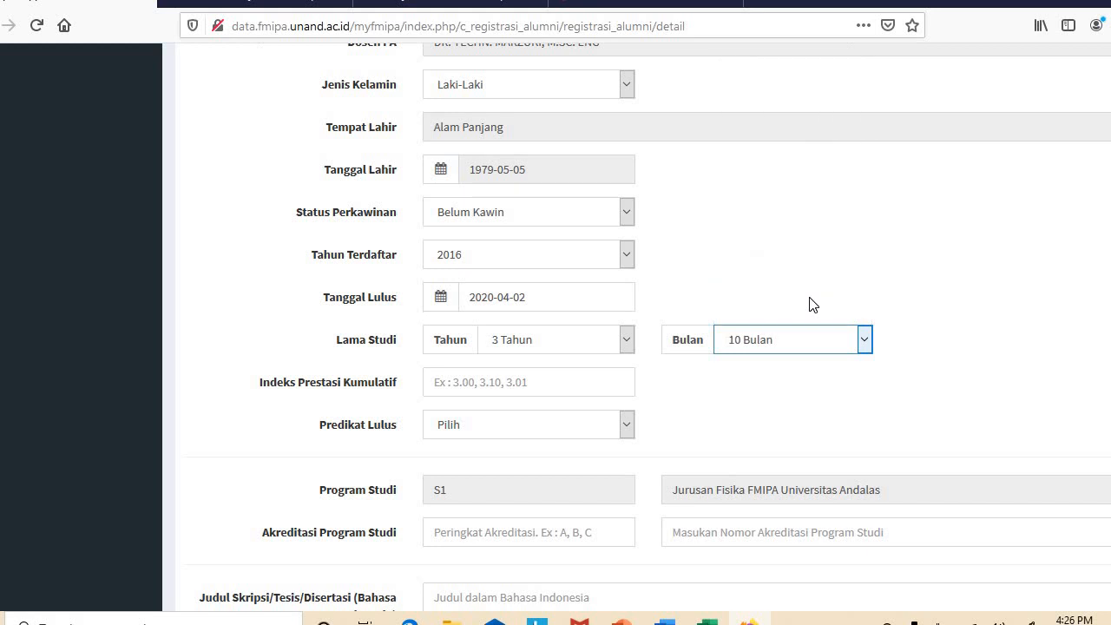
left_click(509, 388)
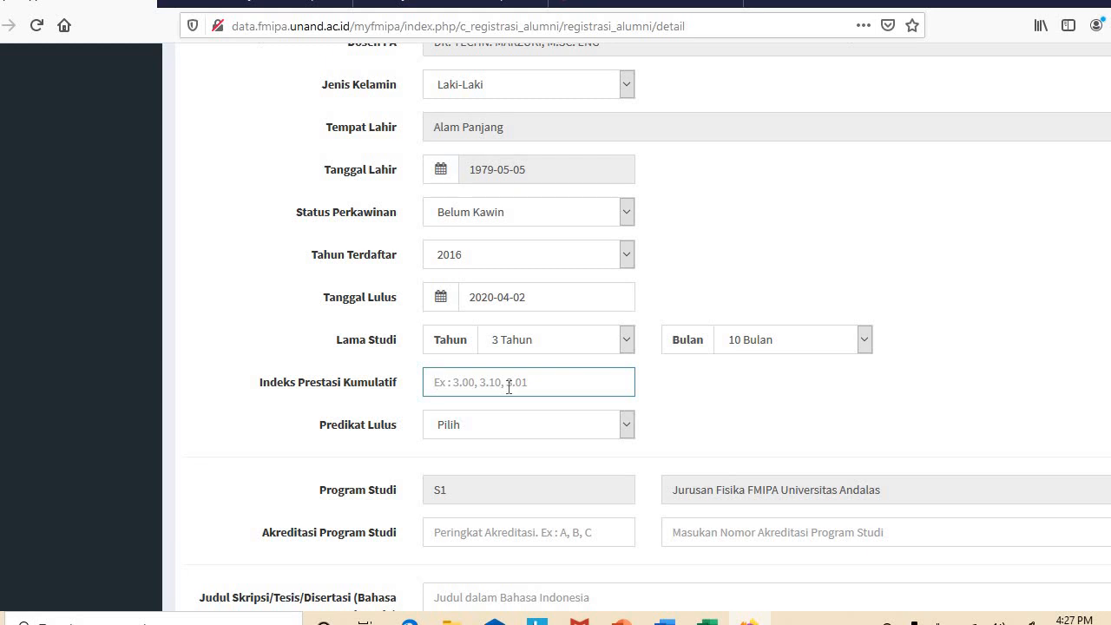
Enter cumulative GPA 4 and choose graduation predicate Dengan Pujian
type("4")
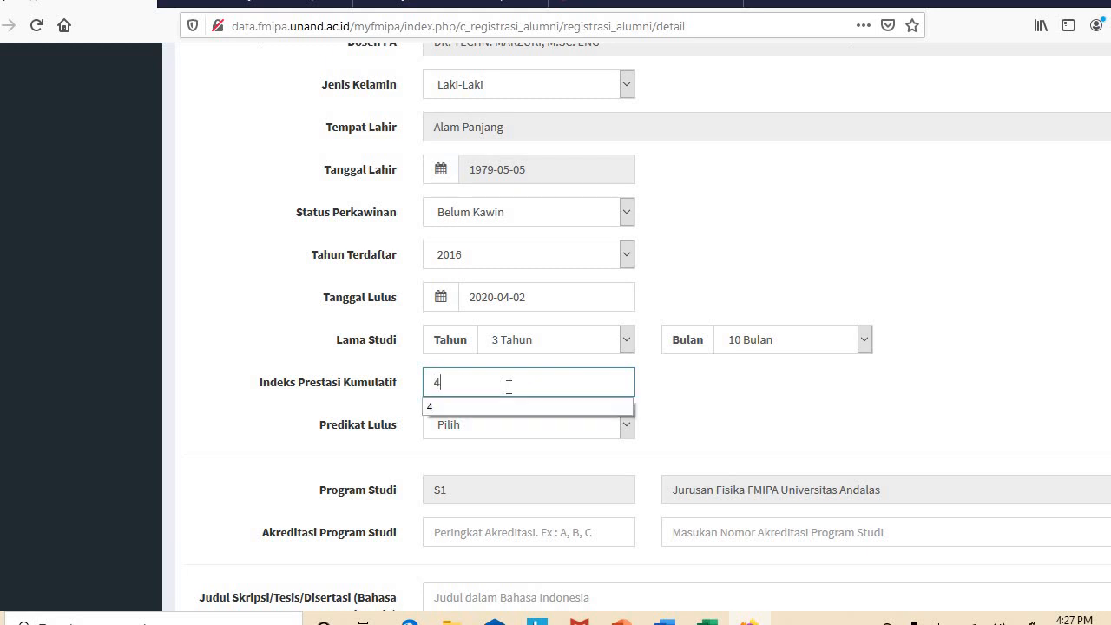
left_click(492, 409)
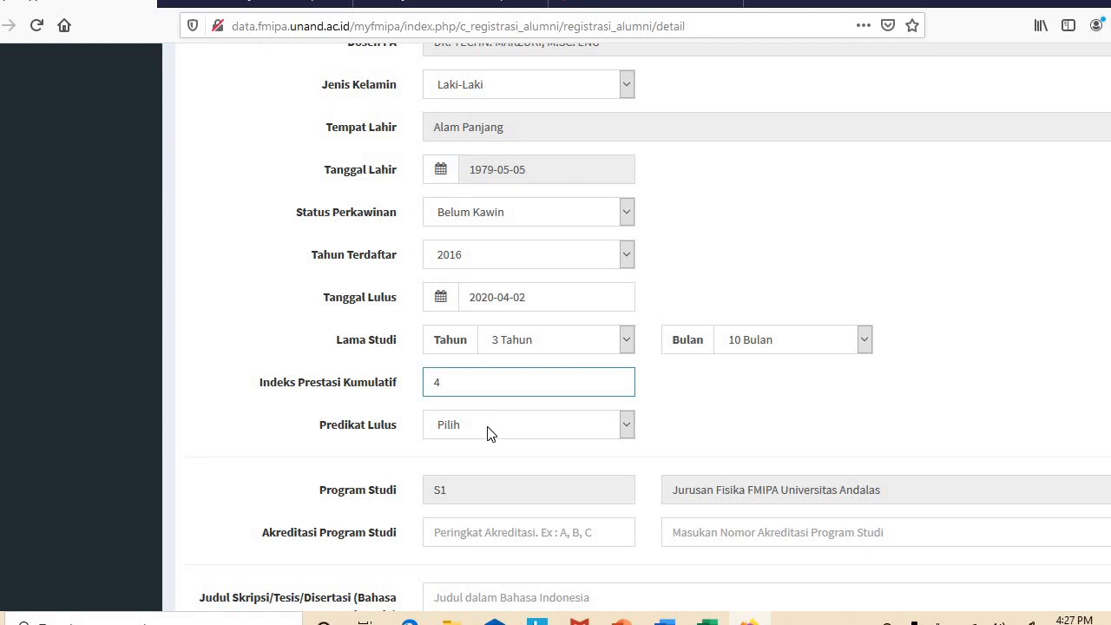
left_click(487, 424)
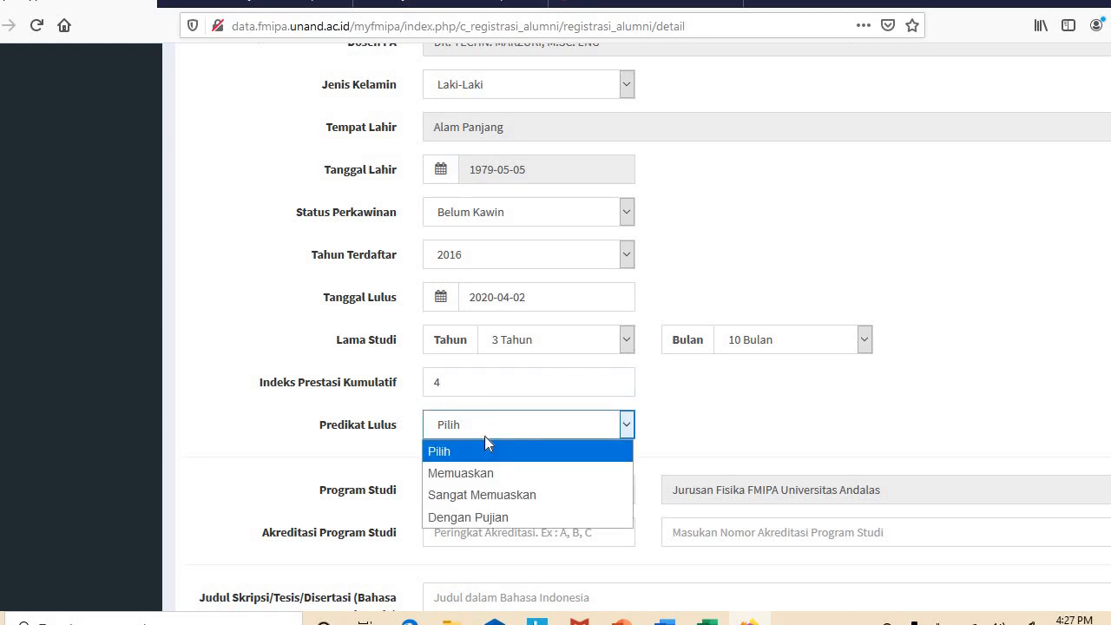
left_click(466, 517)
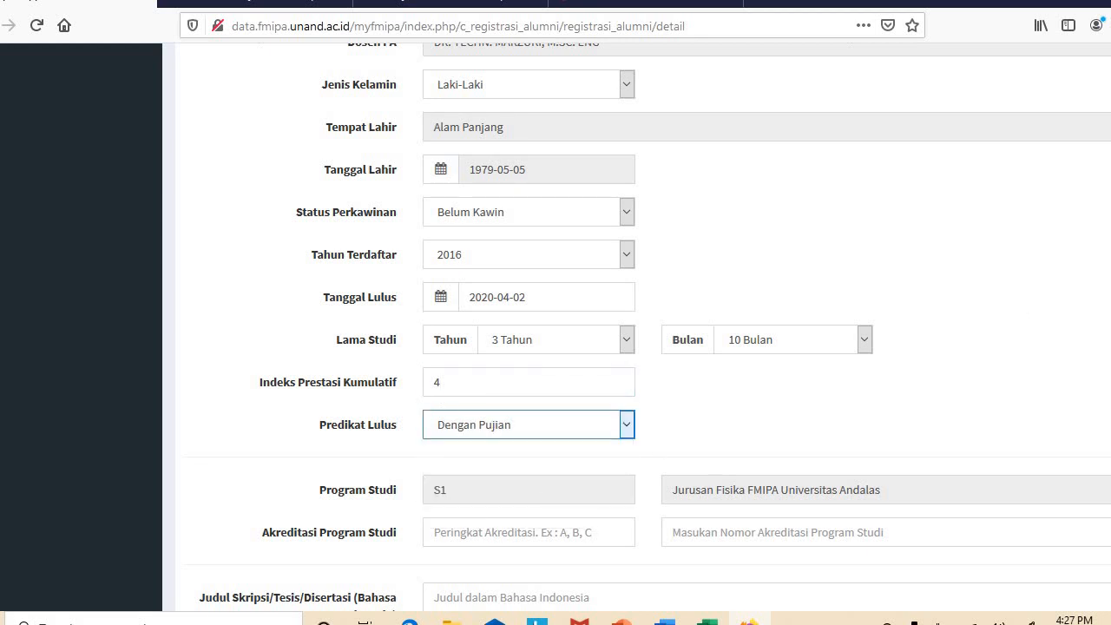
Set accreditation grade A and accreditation number D/IV/S1/2016
scroll(602, 304, "down", 3)
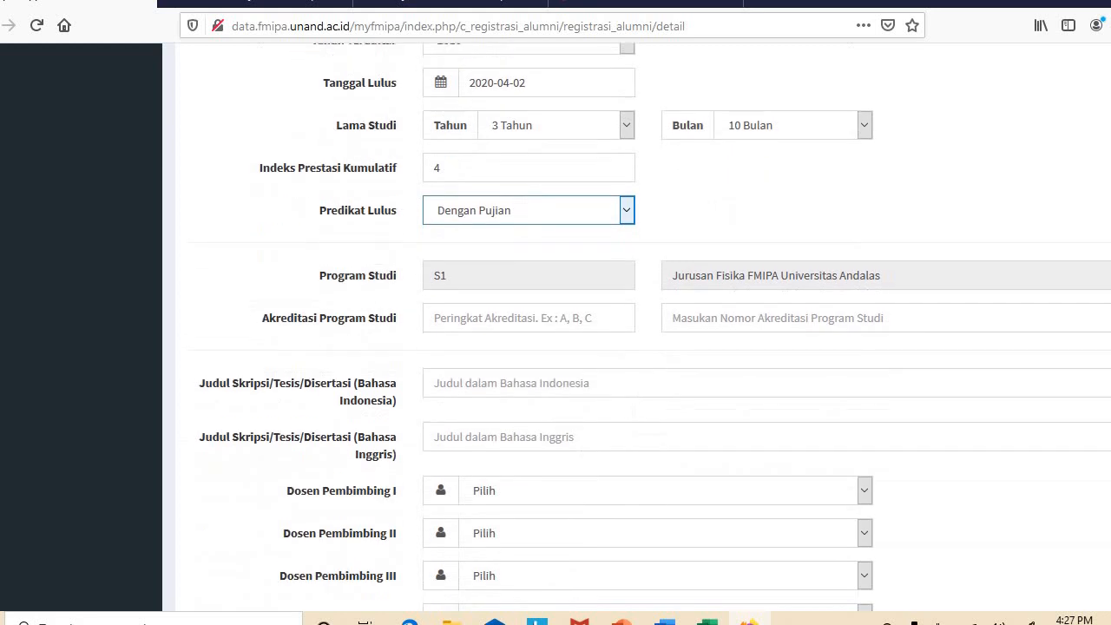
left_click(582, 320)
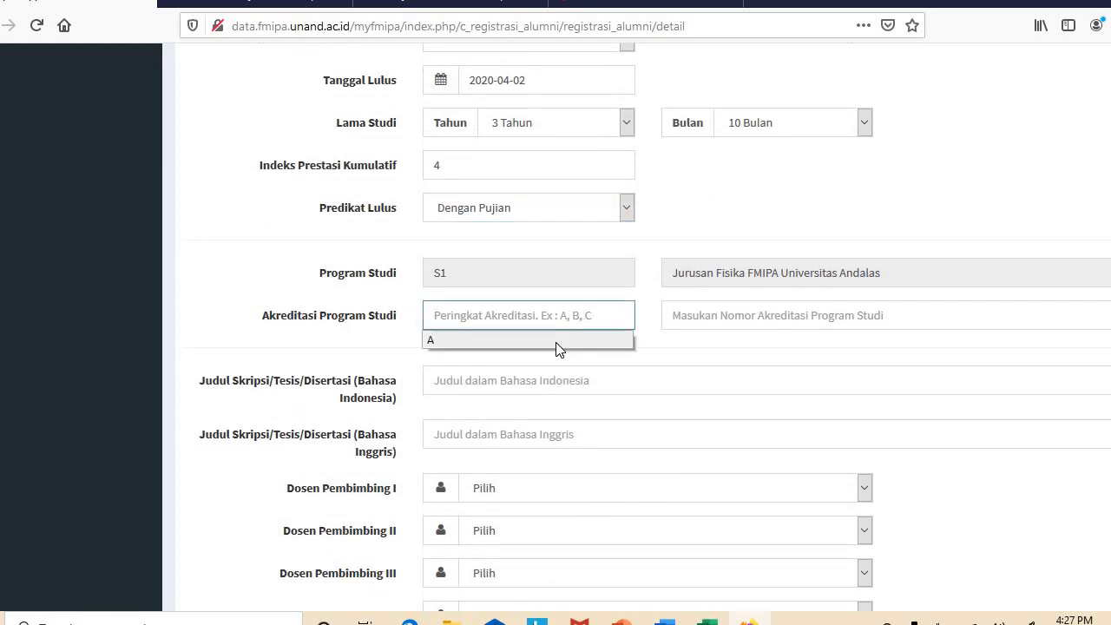
left_click(561, 347)
left_click(692, 316)
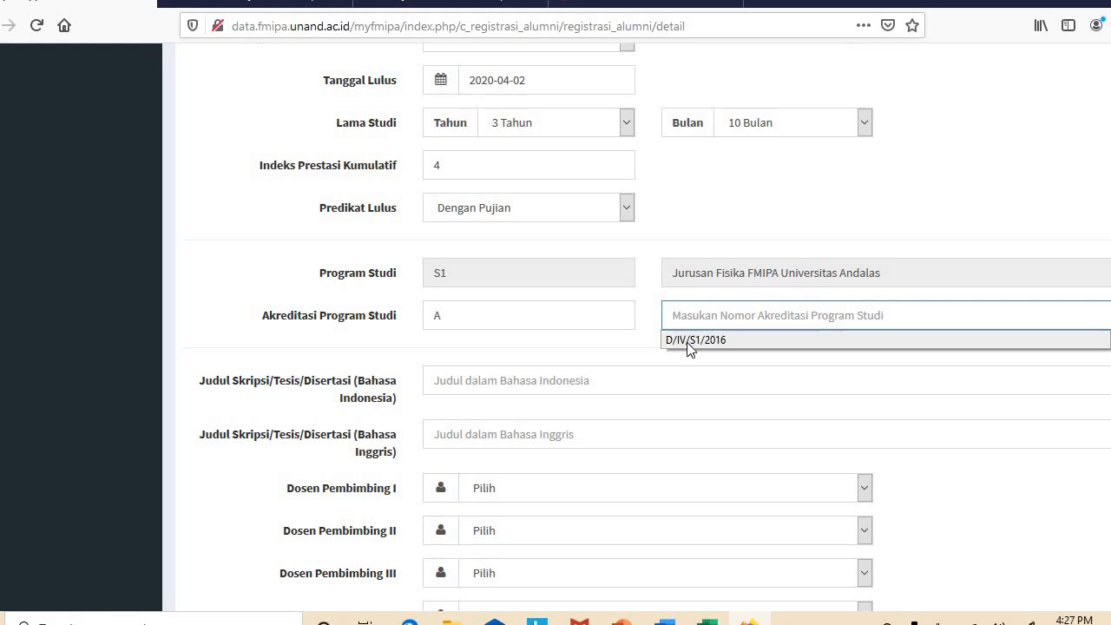
left_click(688, 341)
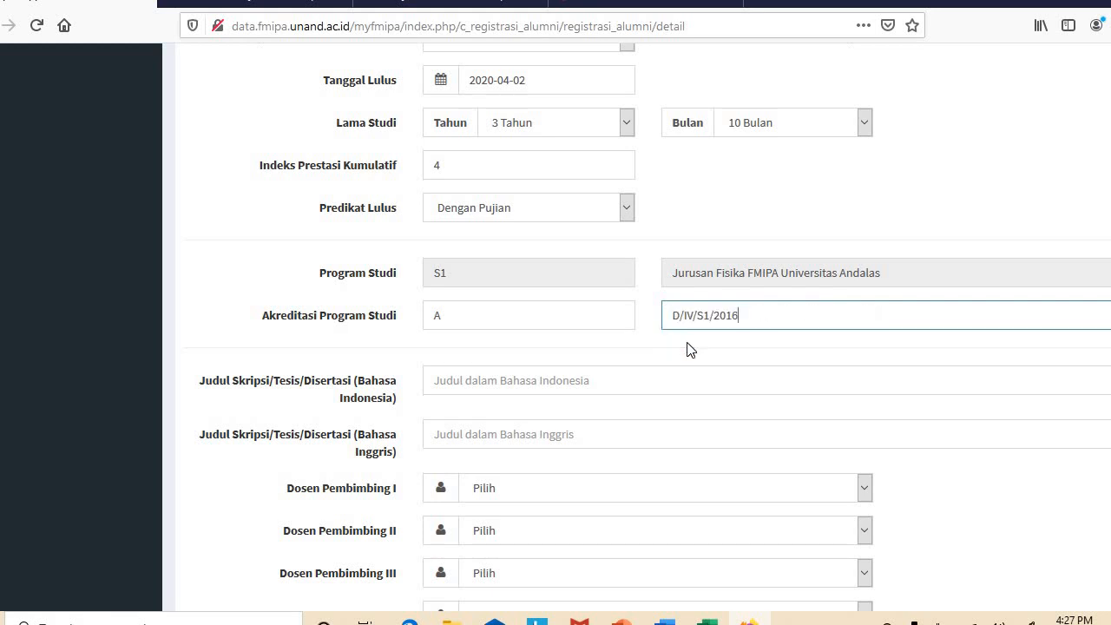
Fill the Indonesian thesis title with 'Pengaruh A terhadap B'
left_click(589, 380)
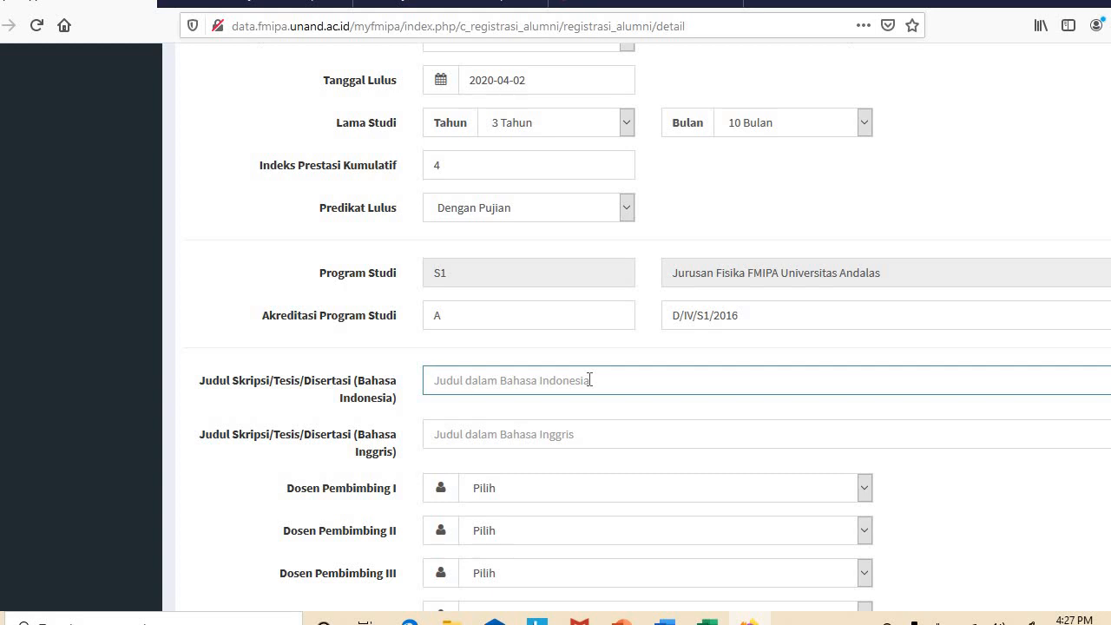
type("P")
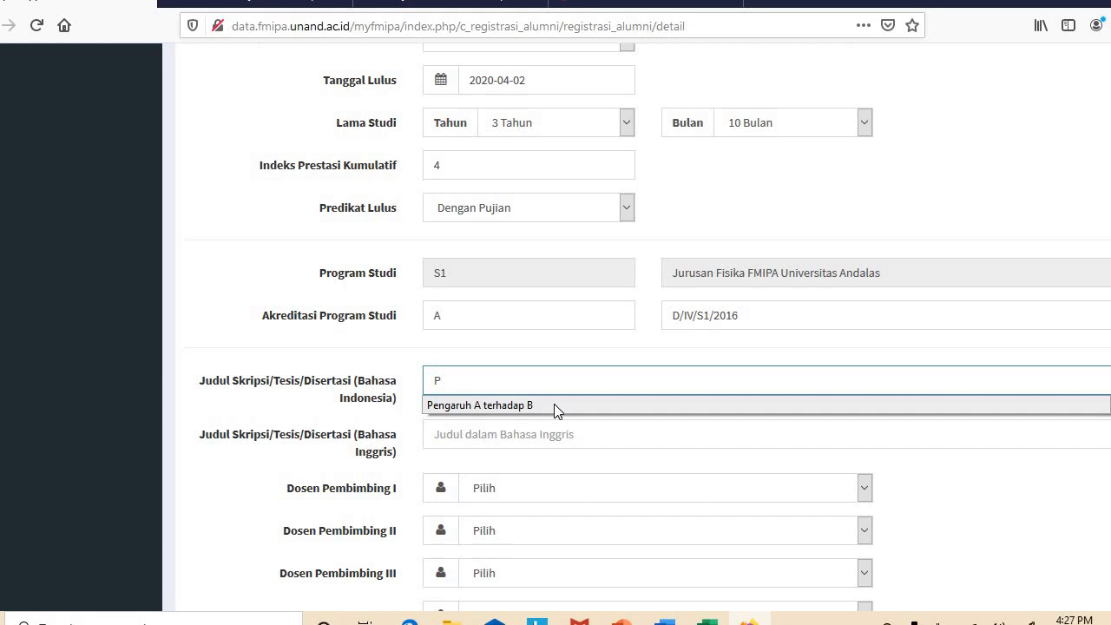
left_click(554, 404)
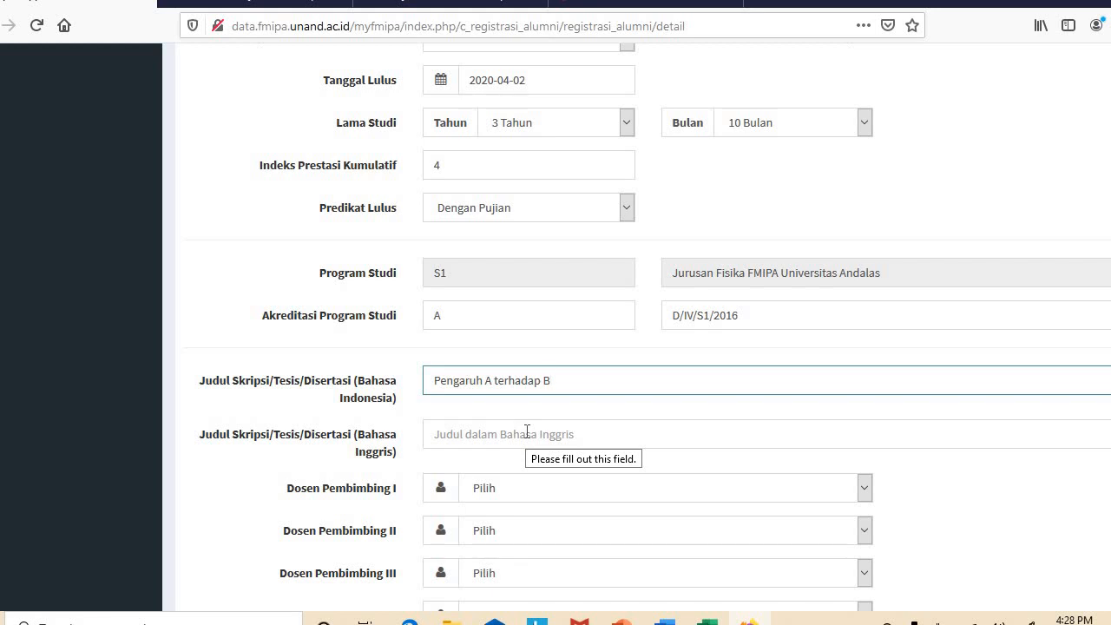
Fill the English thesis title with the saved 'Influence of A on B' and scroll down
left_click(526, 432)
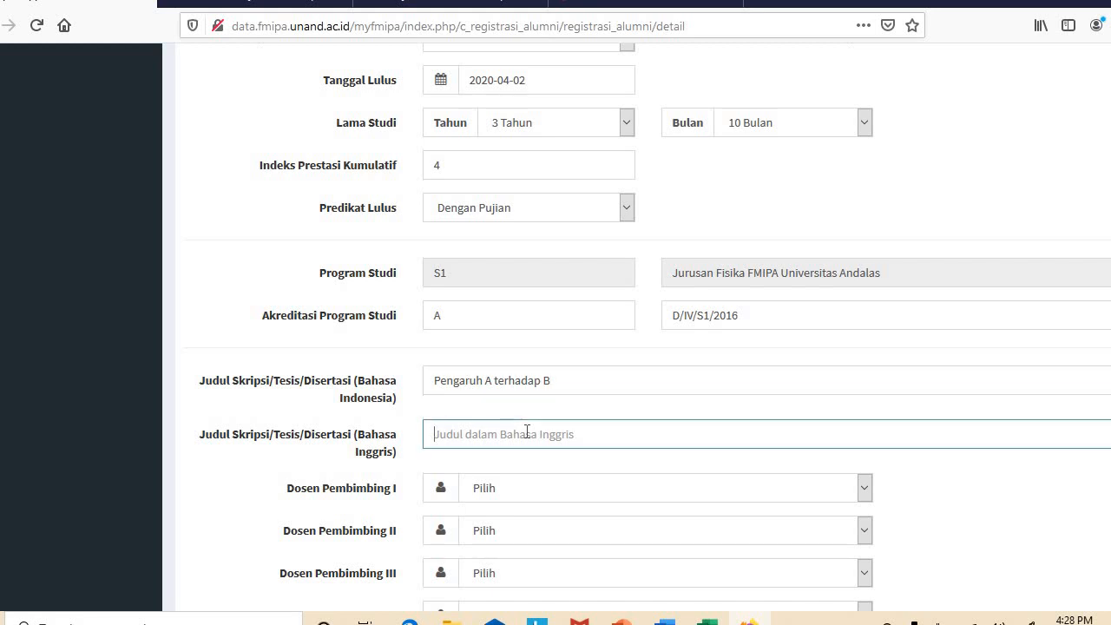
left_click(509, 462)
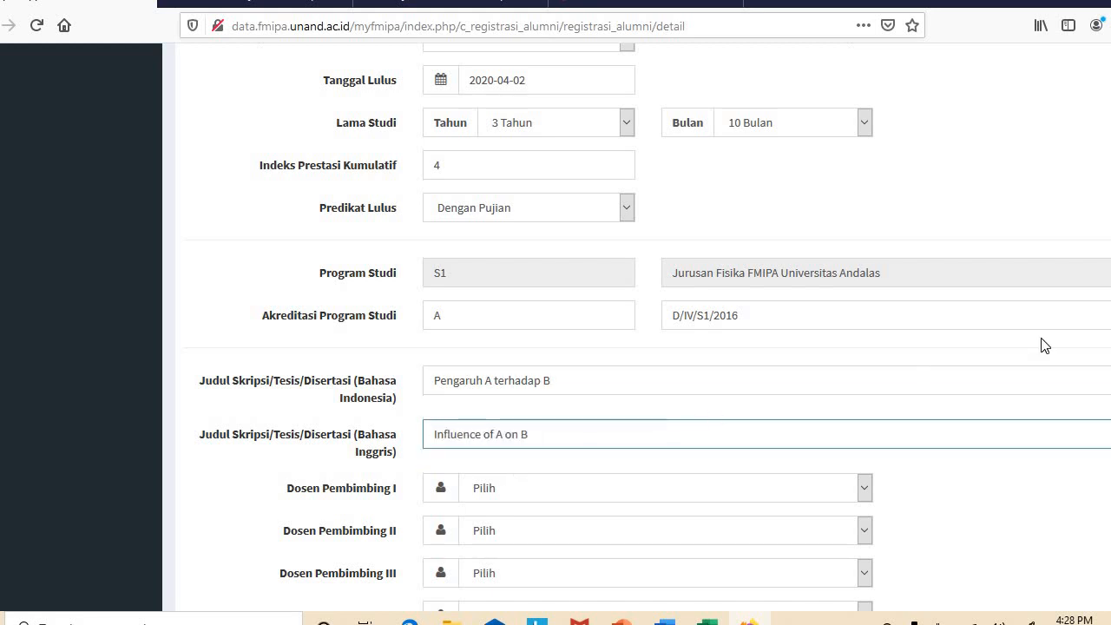
scroll(650, 325, "down", 3)
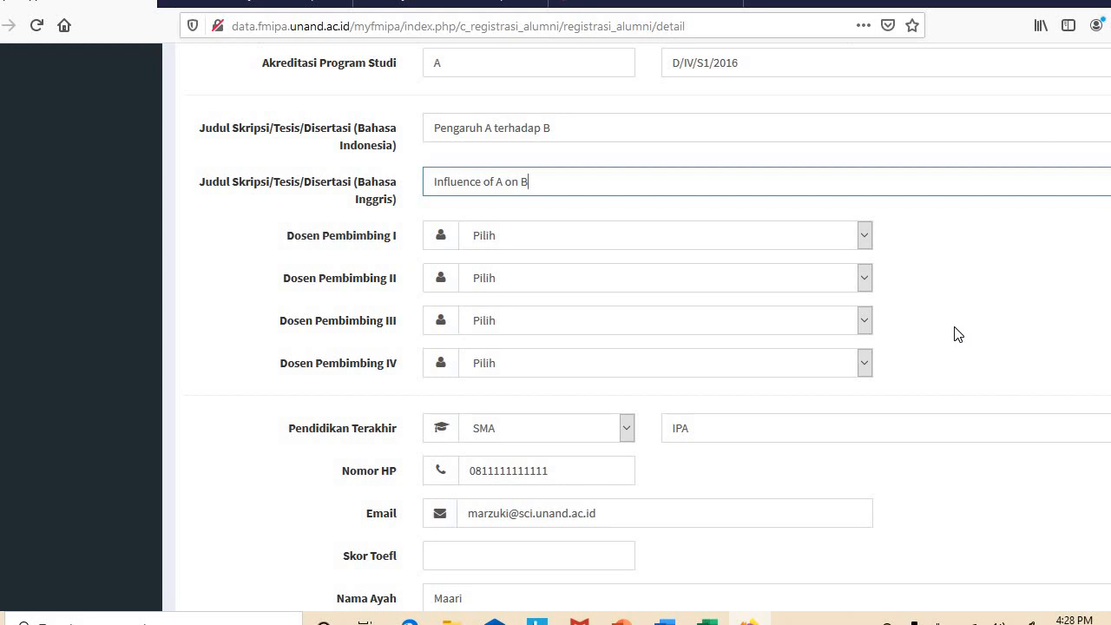
Choose lecturers for Dosen Pembimbing I and Dosen Pembimbing II
left_click(864, 236)
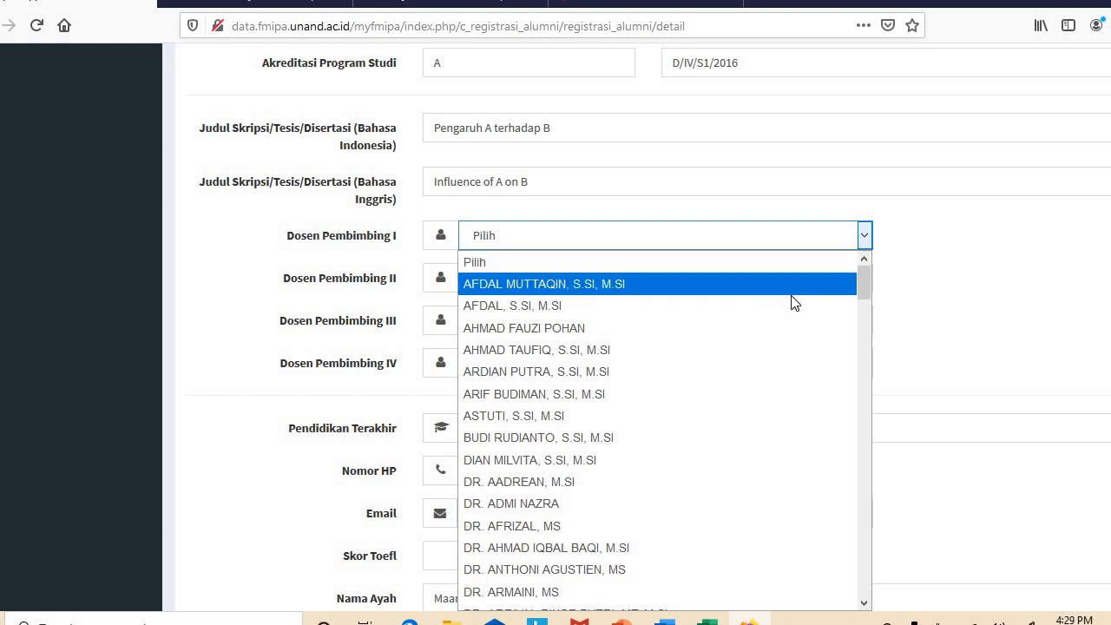
left_click(726, 307)
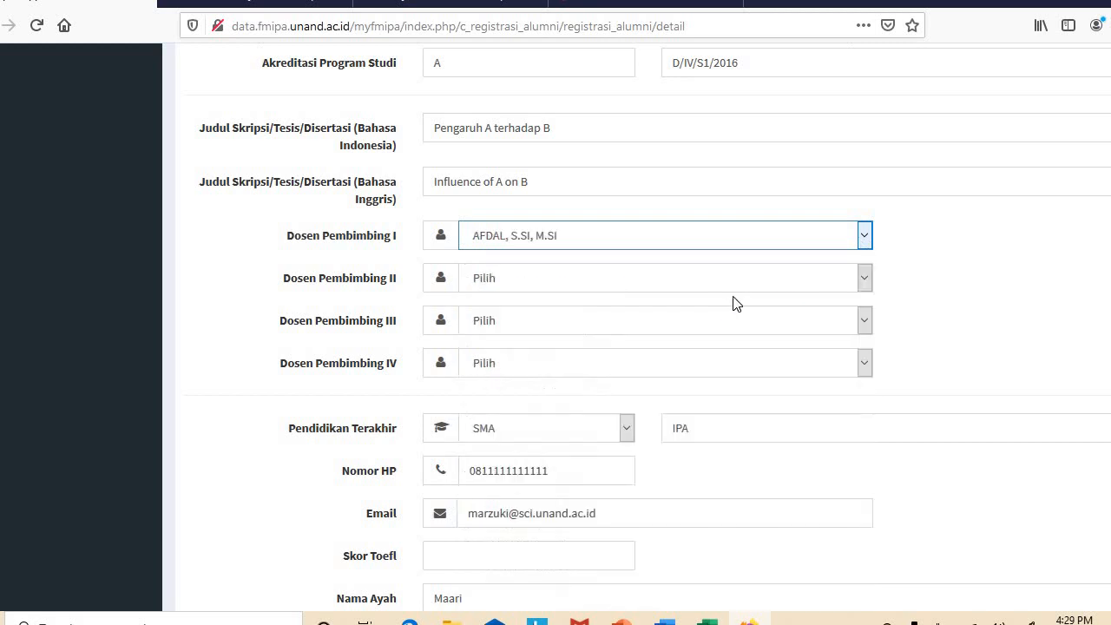
left_click(728, 282)
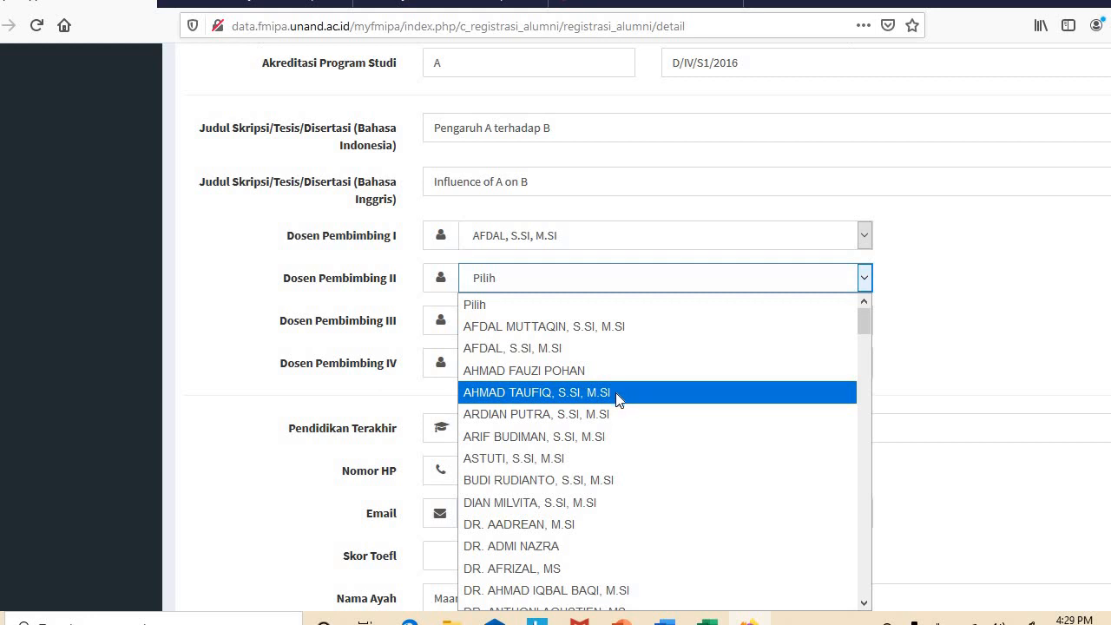
left_click(623, 413)
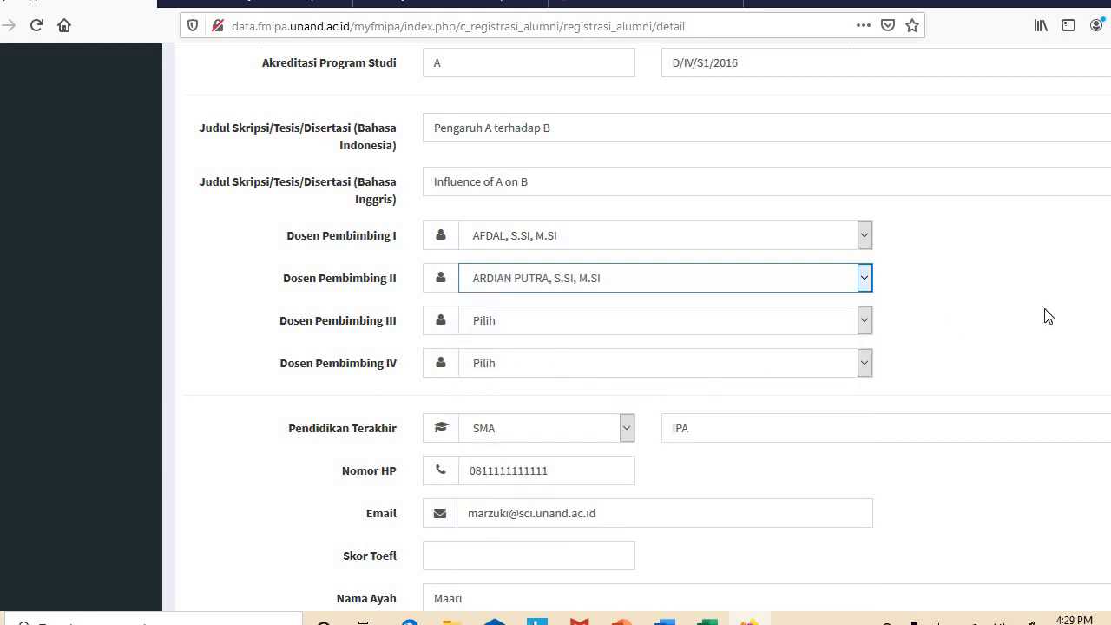
Enter a TOEFL score of 500
scroll(683, 417, "down", 3)
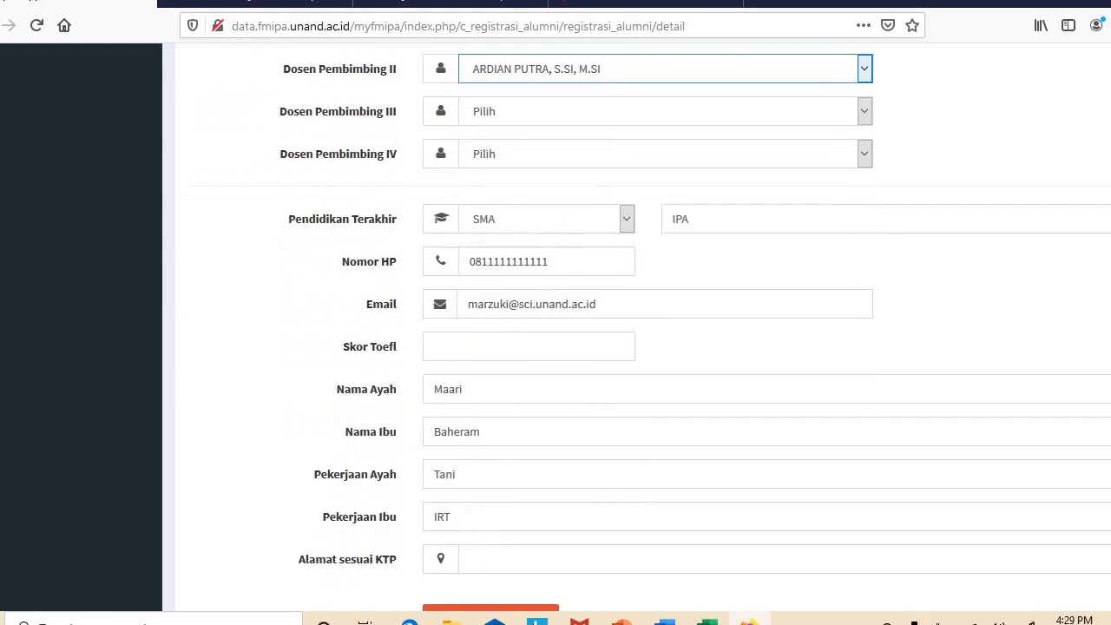
left_click(584, 353)
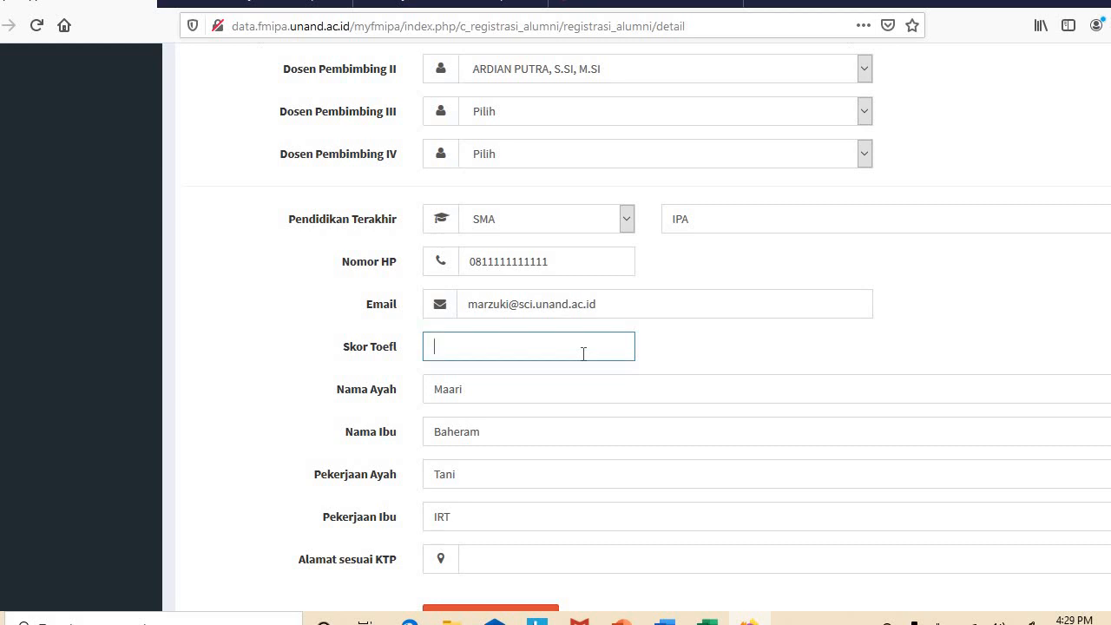
type("500")
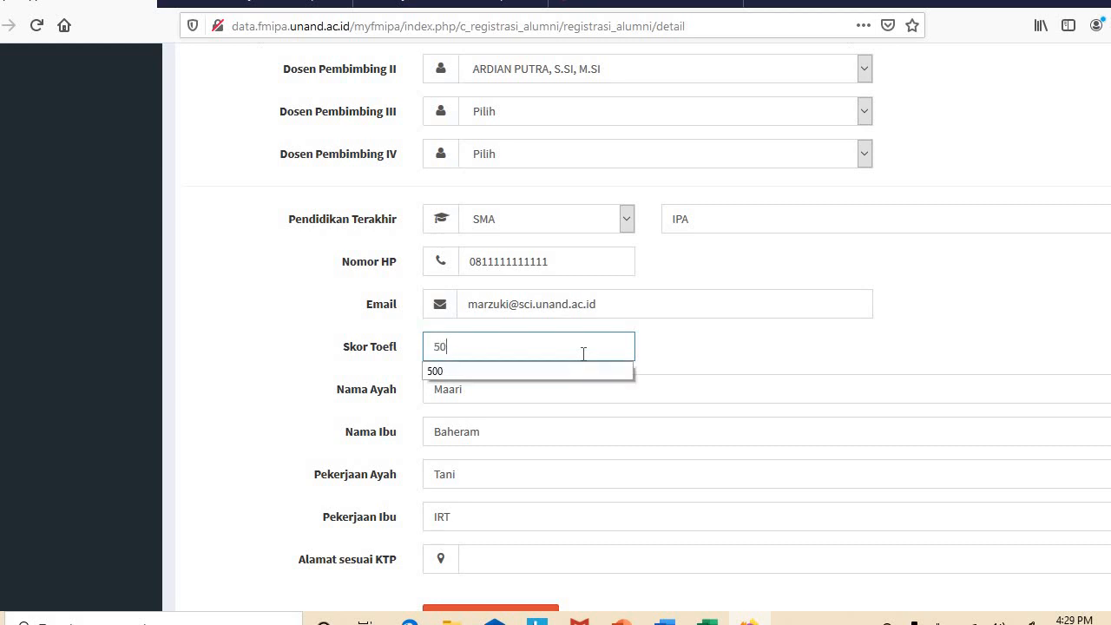
left_click(729, 347)
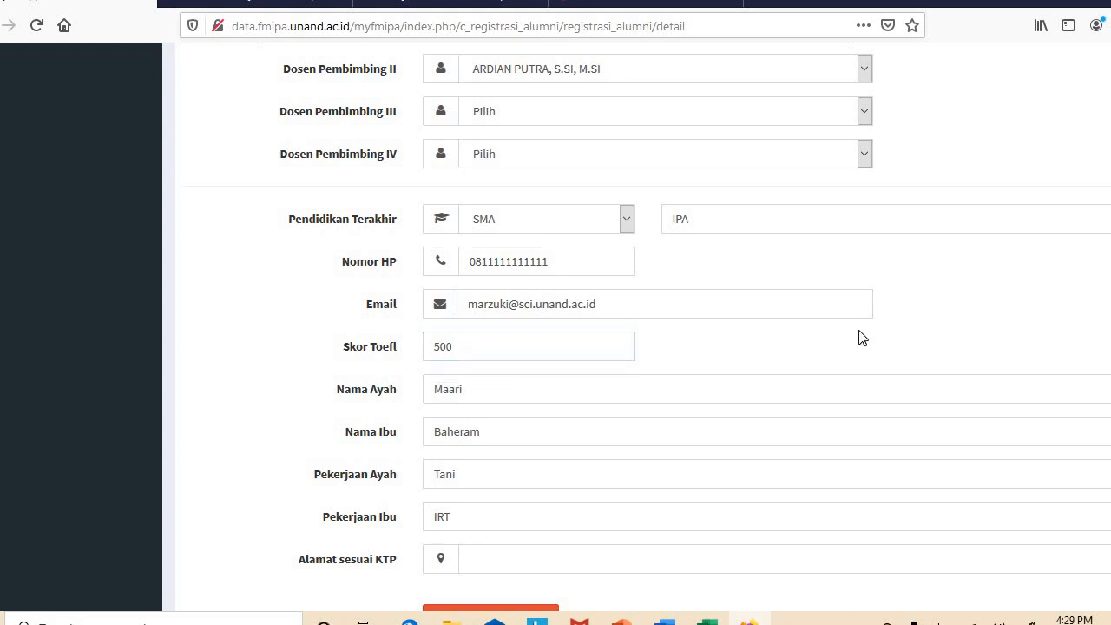
scroll(761, 377, "down", 2)
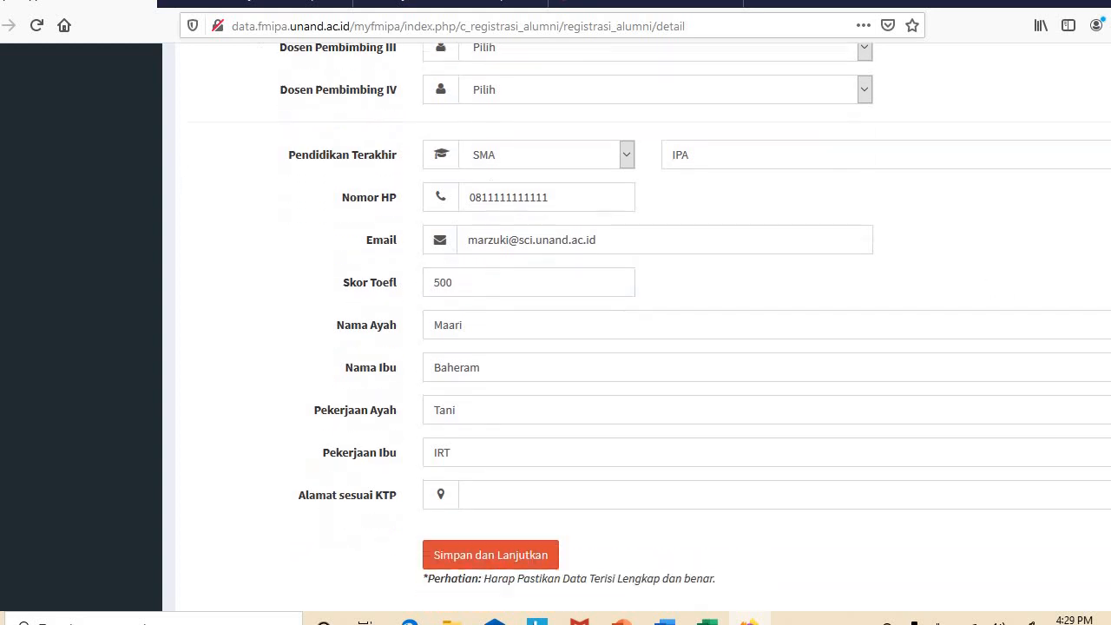
left_click(549, 260)
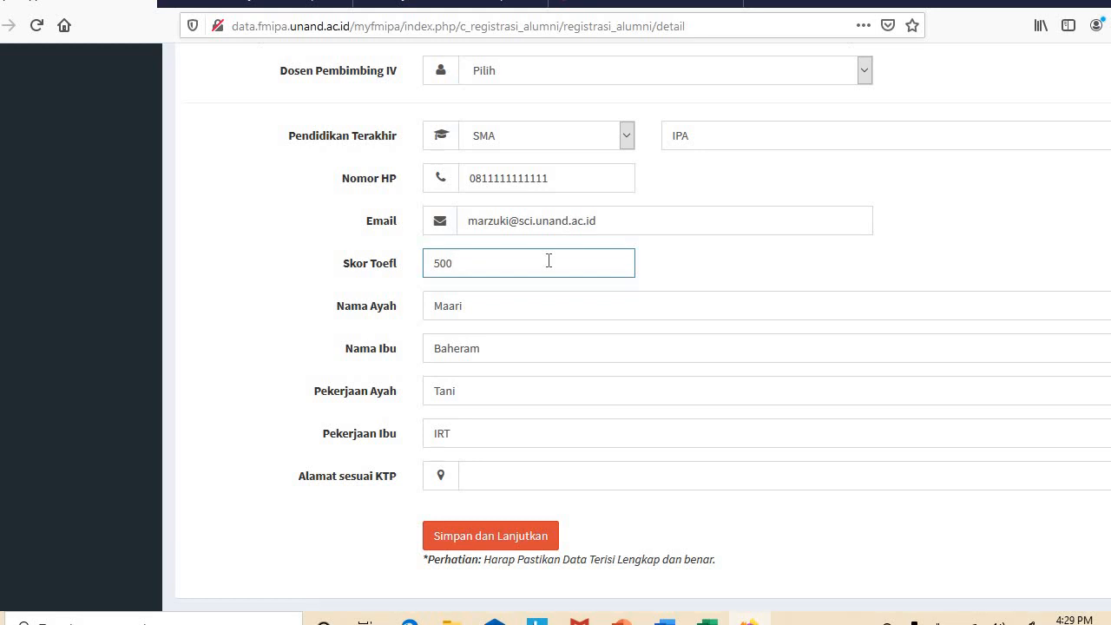
Fill the ID-card address from a saved entry and submit with Simpan dan Lanjutkan
left_click(490, 475)
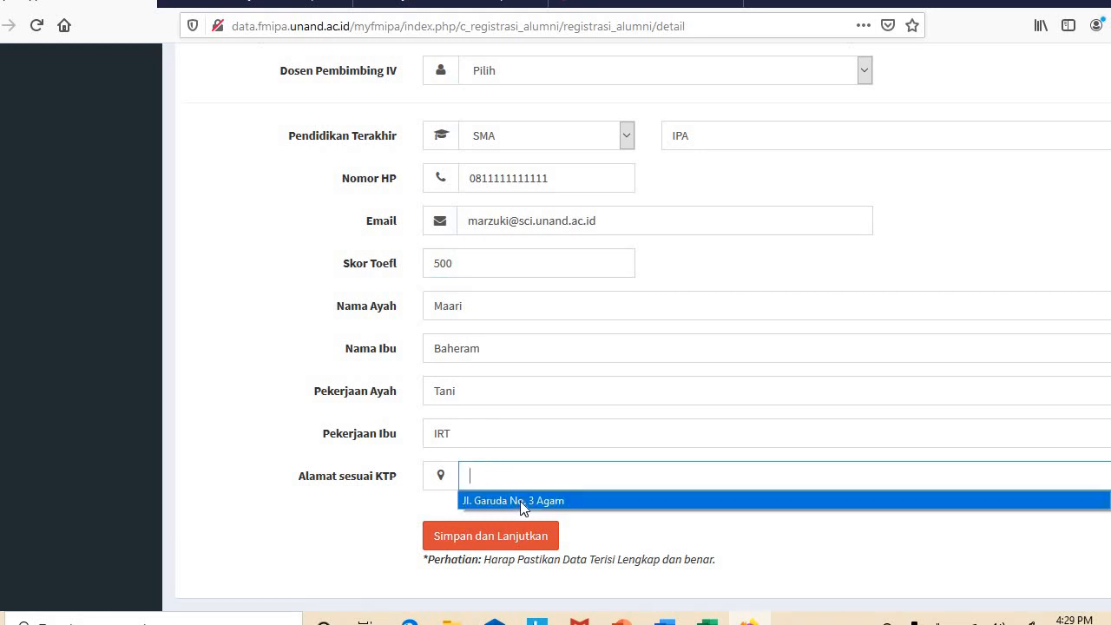
left_click(520, 501)
left_click(501, 539)
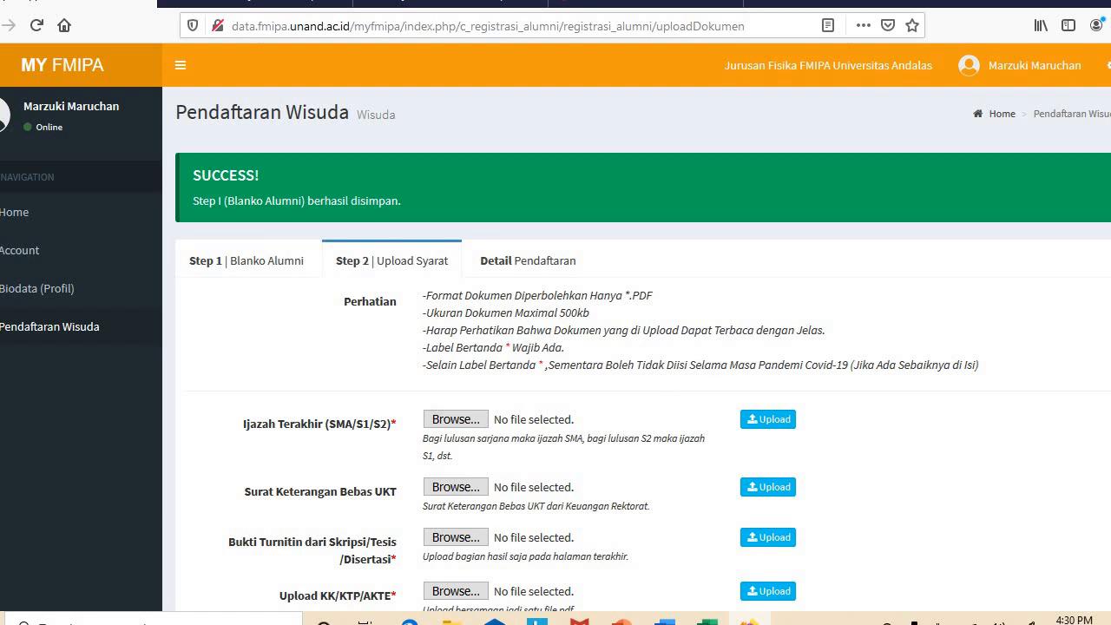
scroll(608, 347, "down", 6)
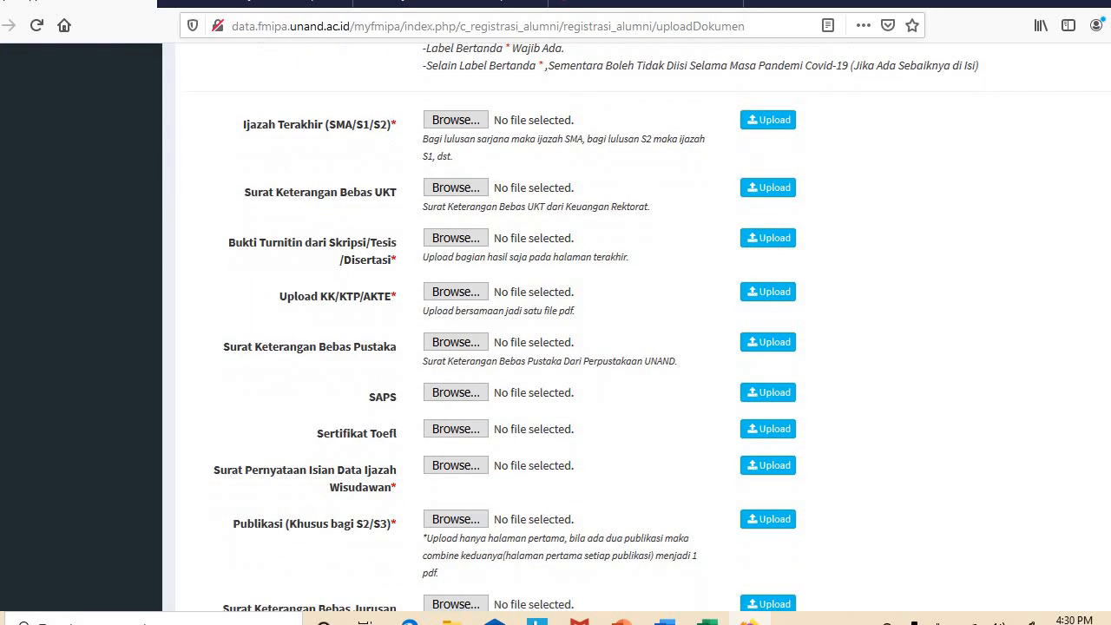
scroll(608, 347, "down", 1)
scroll(846, 217, "up", 1)
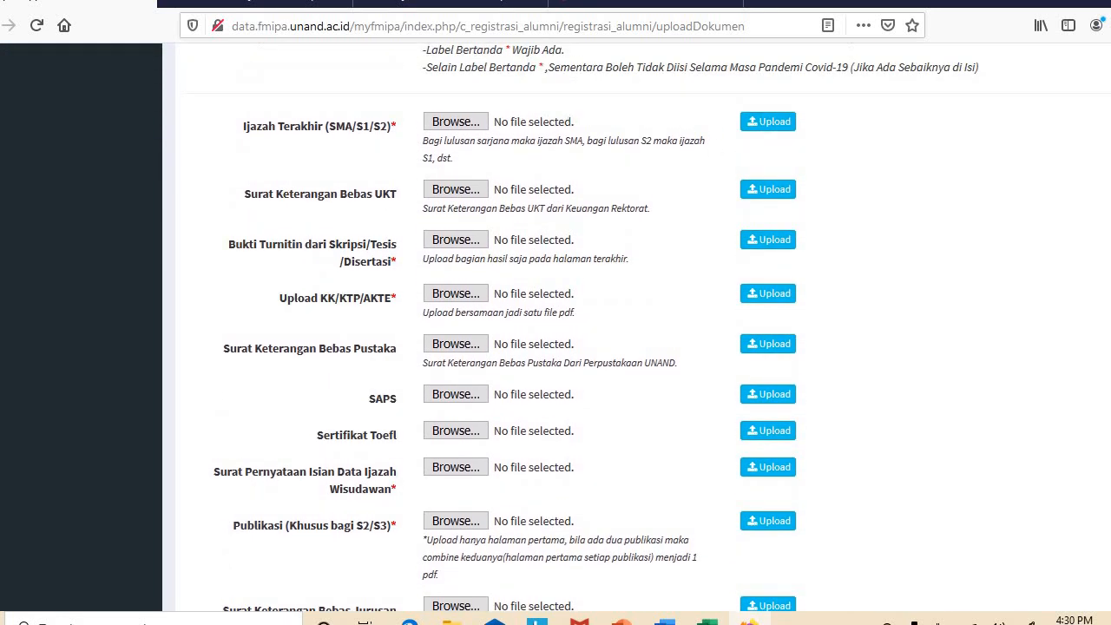
scroll(575, 161, "up", 3)
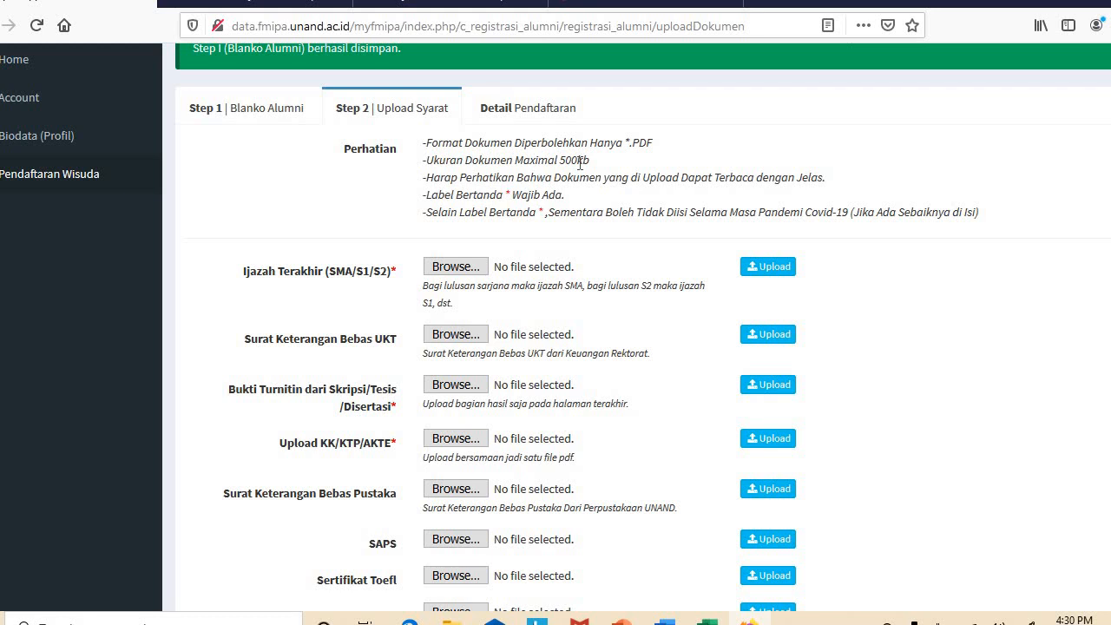
Attach Test my fmipa.pdf to the Ijazah Terakhir and Bukti Turnitin slots and upload both
left_click(456, 267)
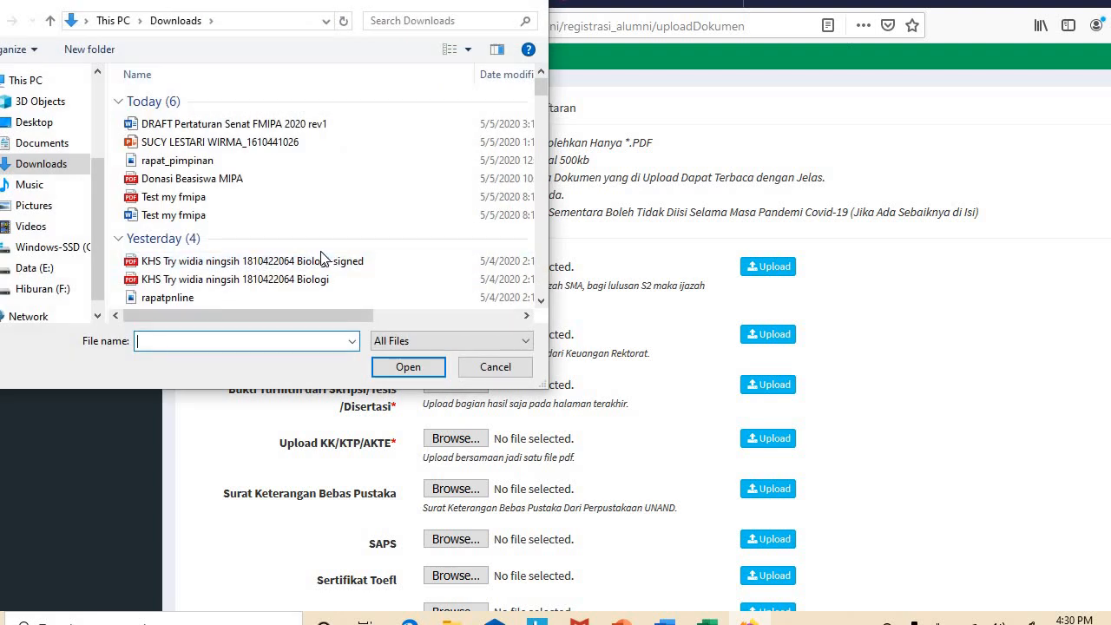
left_click(178, 198)
left_click(390, 369)
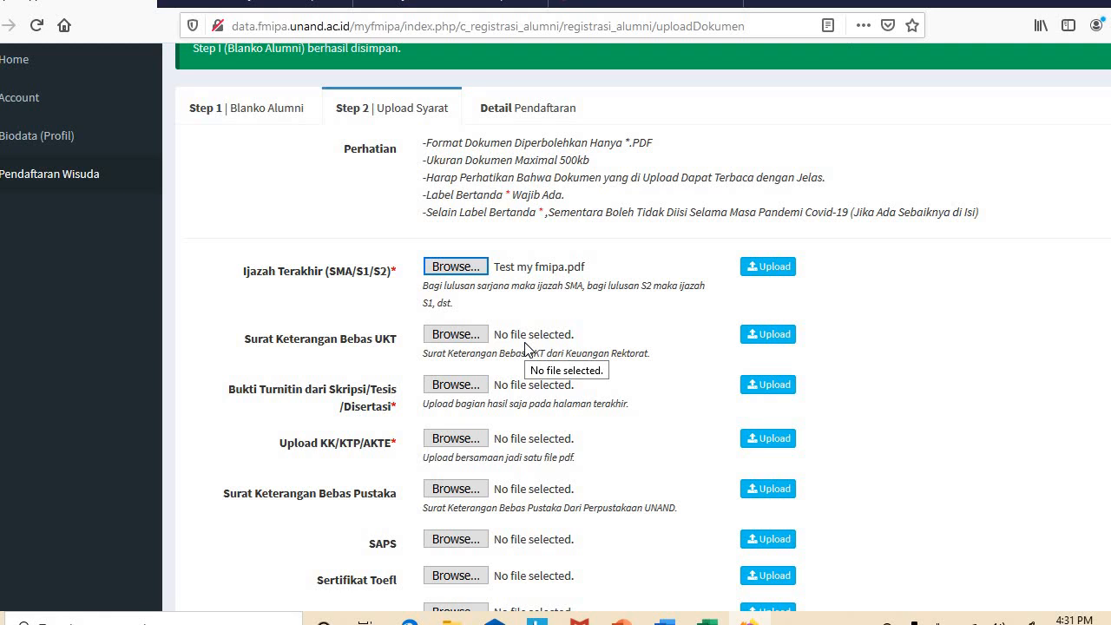
left_click(469, 392)
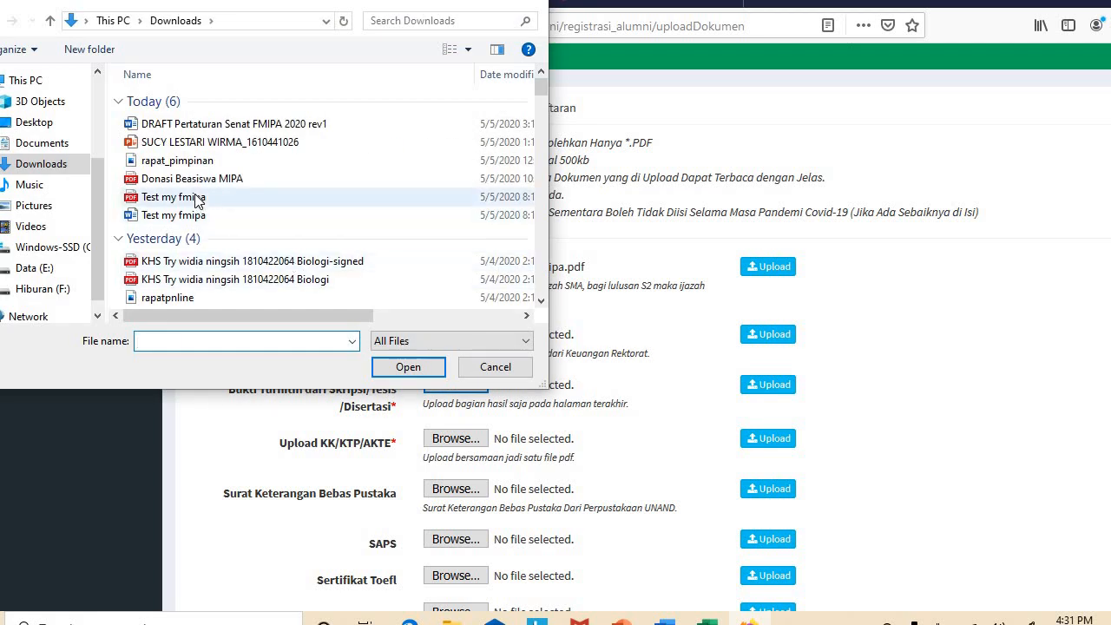
left_click(196, 201)
left_click(405, 368)
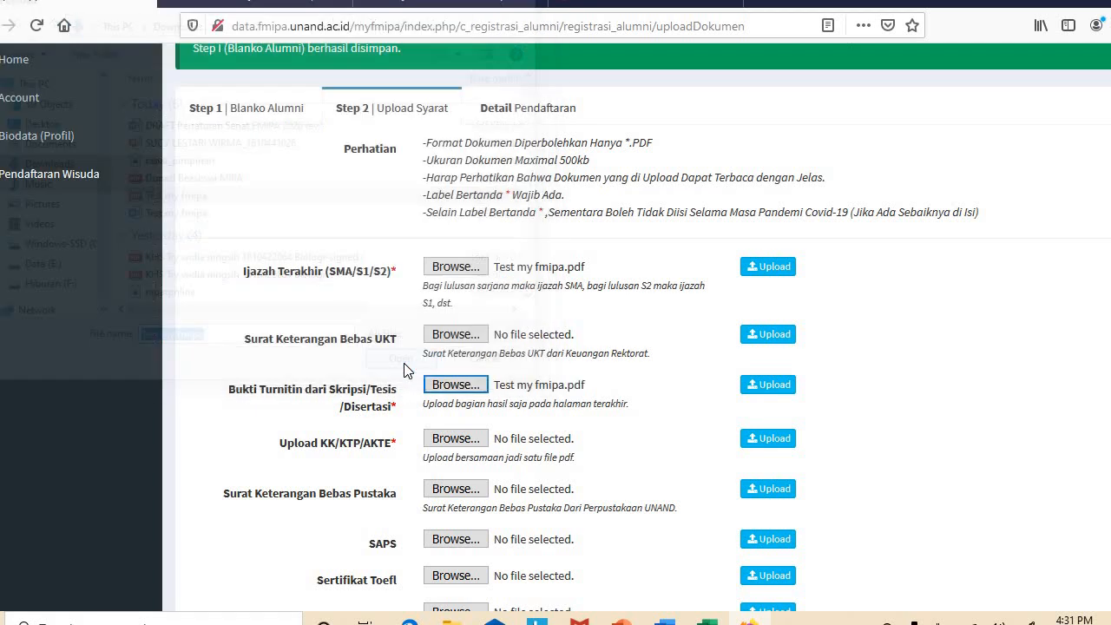
left_click(755, 387)
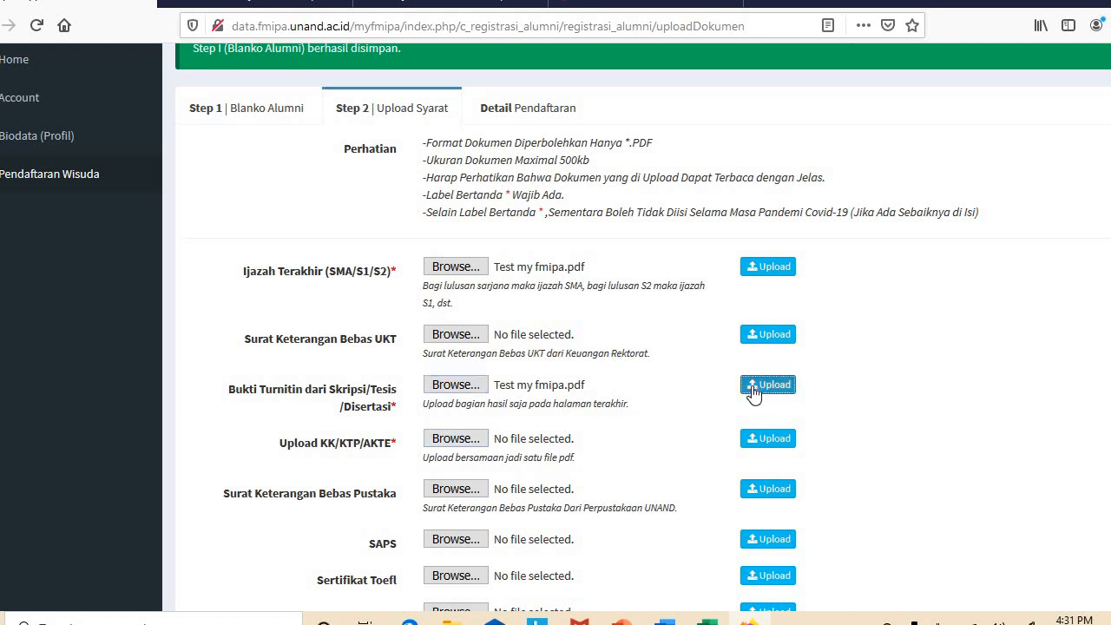
left_click(773, 268)
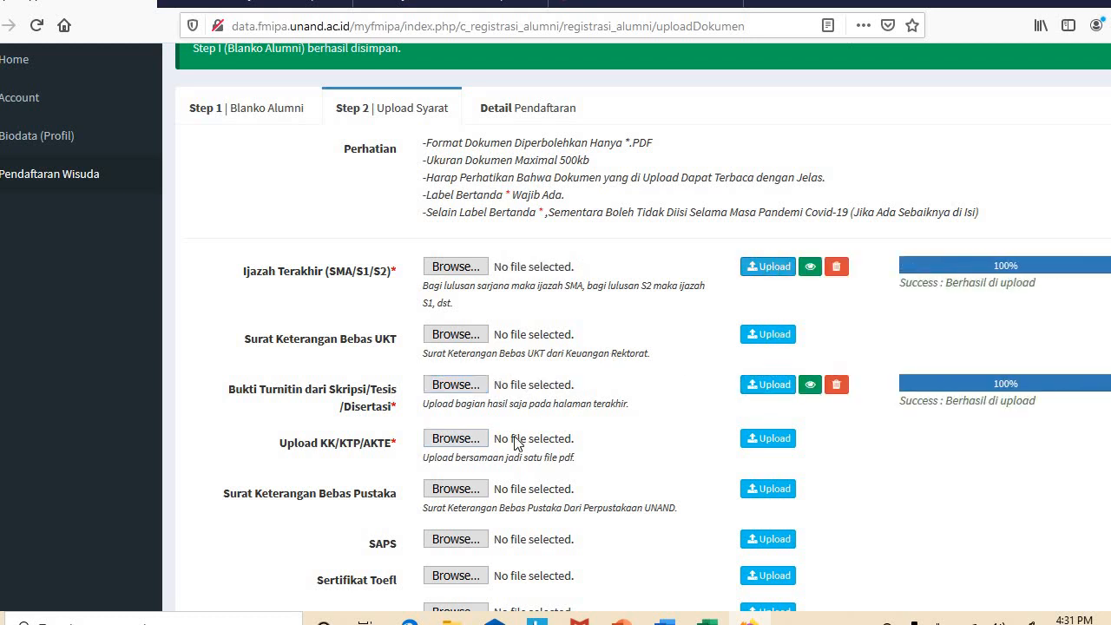
Upload Test my fmipa.pdf as the KK/KTP/AKTE document
left_click(467, 440)
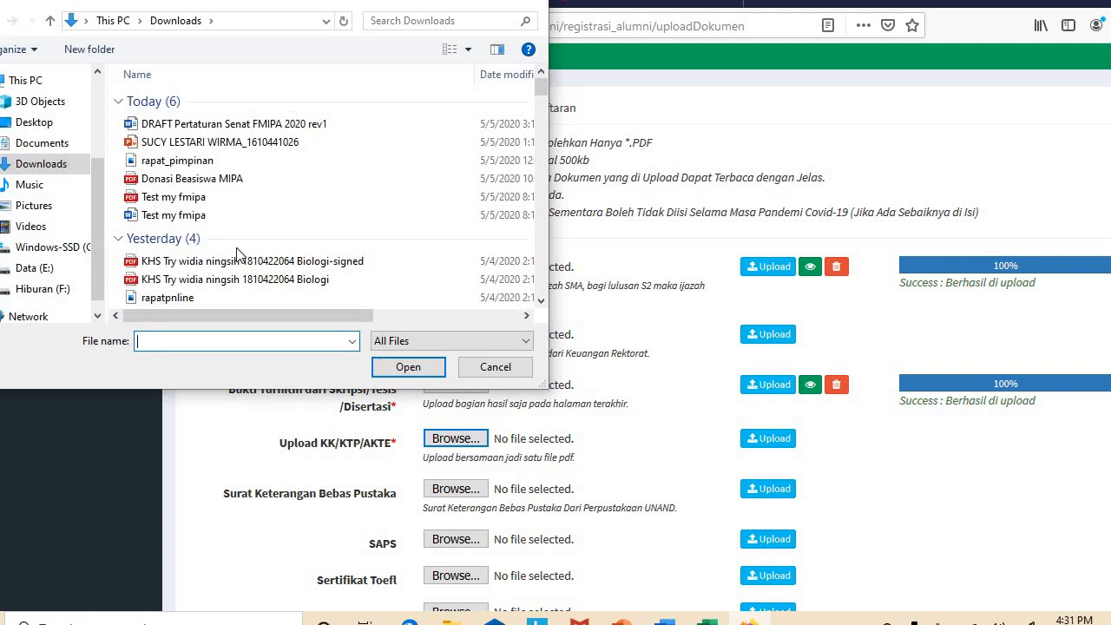
left_click(236, 197)
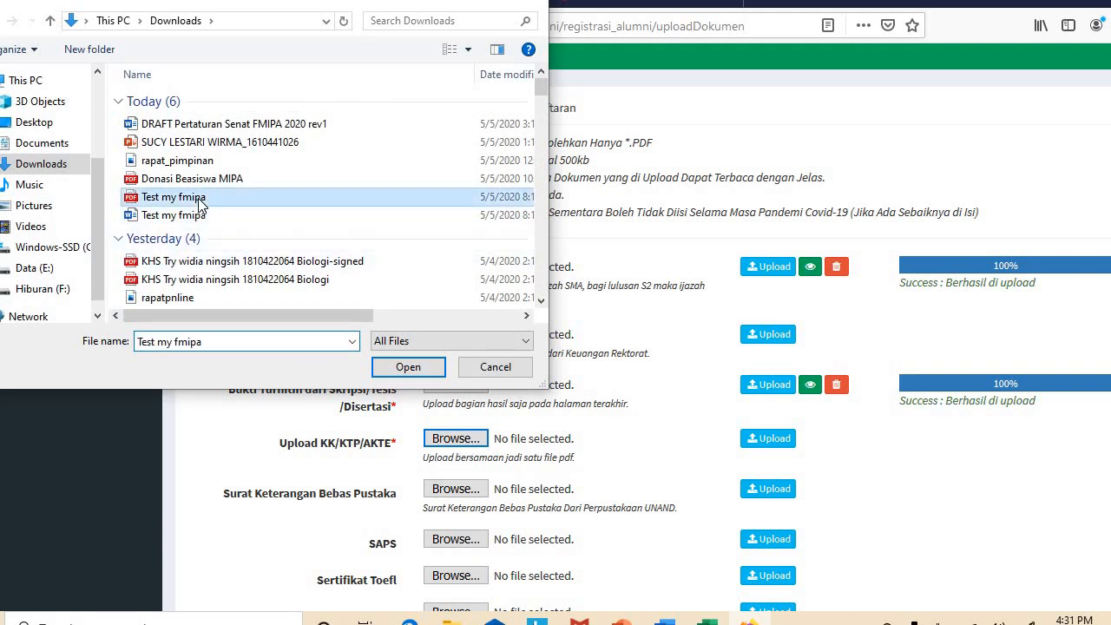
left_click(404, 365)
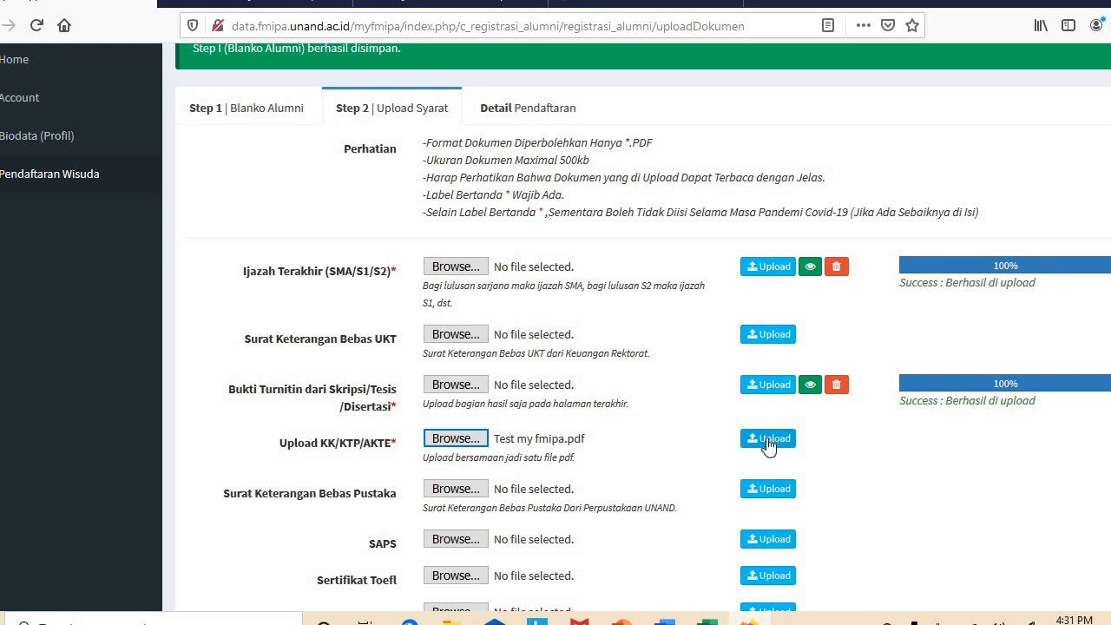
left_click(769, 440)
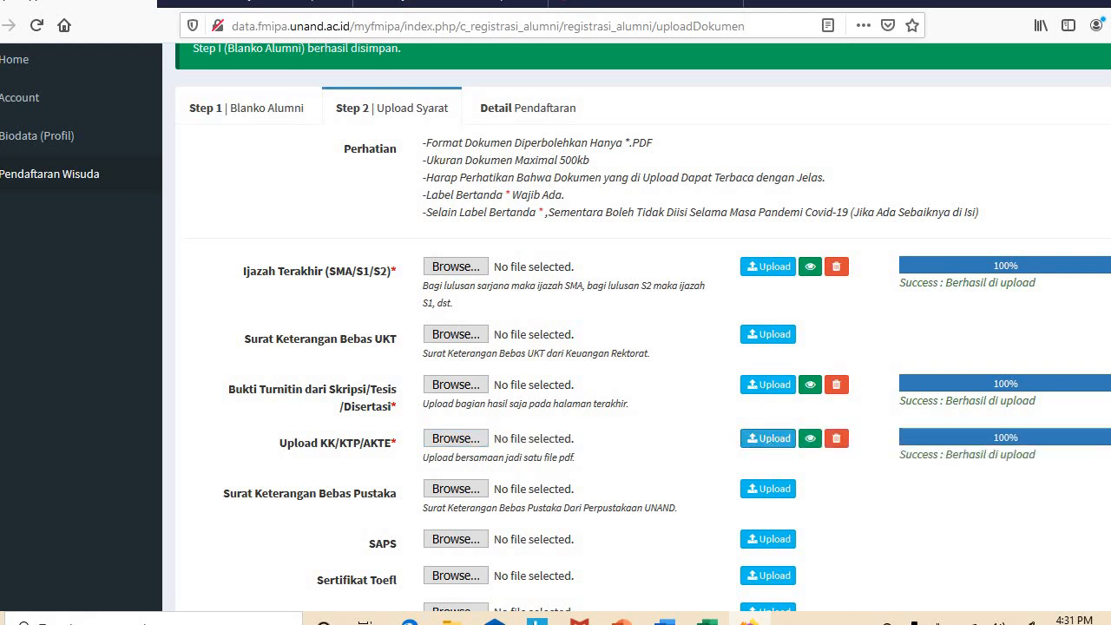
scroll(1028, 433, "down", 3)
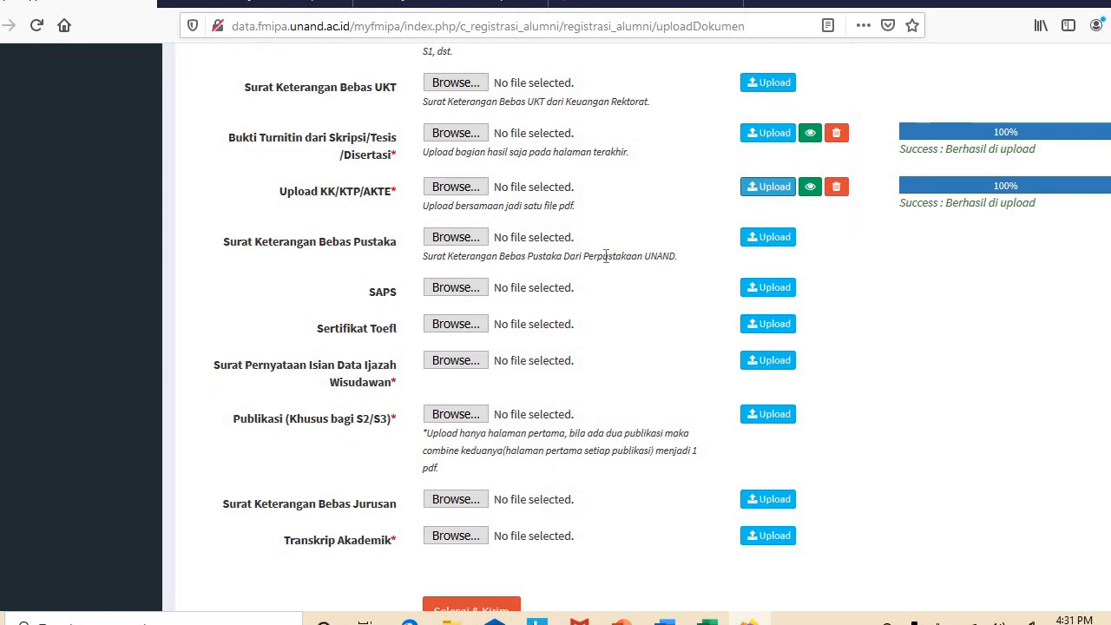
left_click(467, 243)
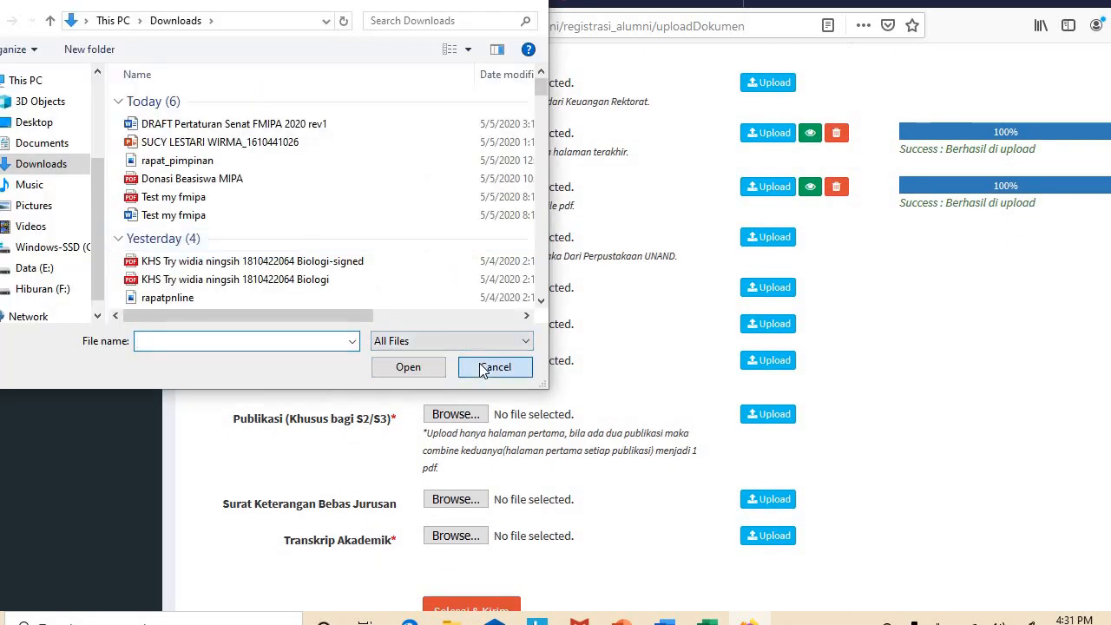
left_click(493, 367)
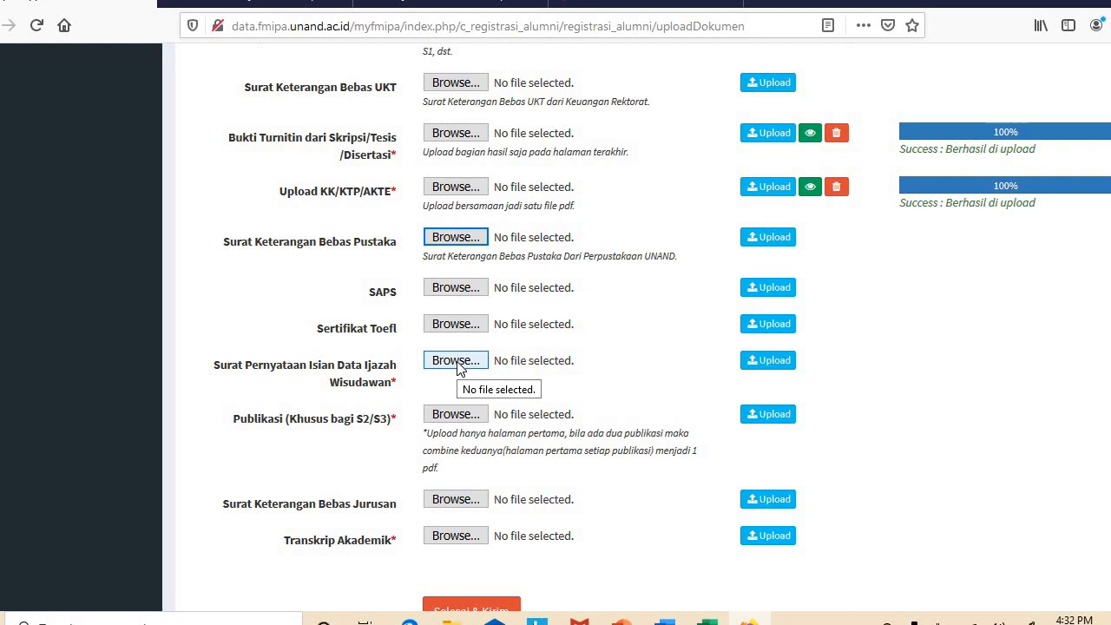
Upload Test my fmipa.pdf to the Surat Pernyataan Isian Data Ijazah Wisudawan row
left_click(459, 360)
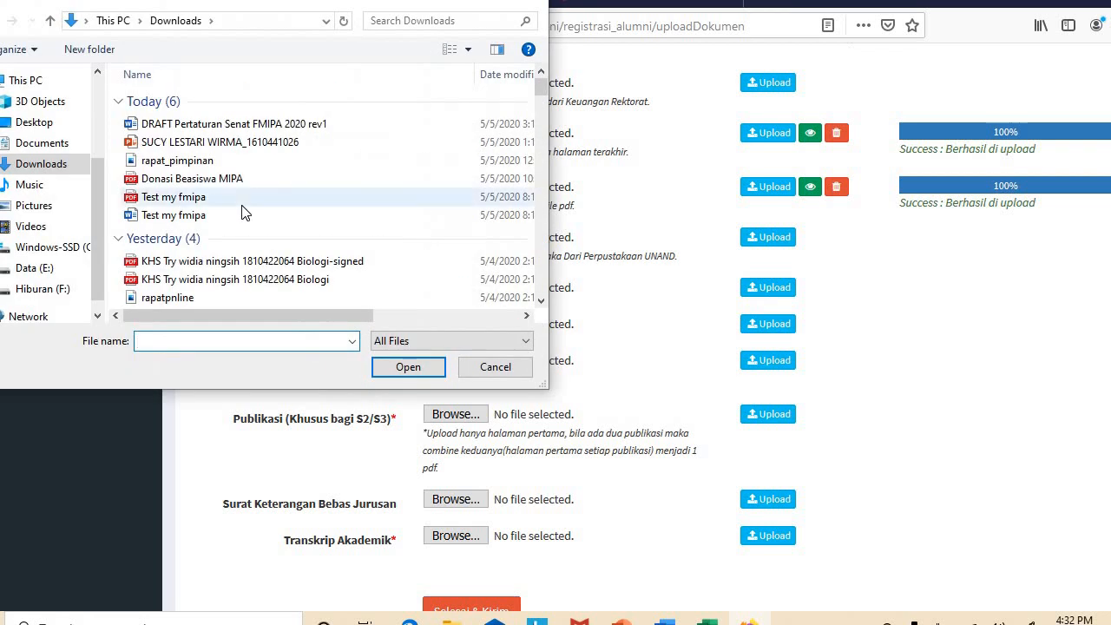
left_click(202, 200)
left_click(392, 367)
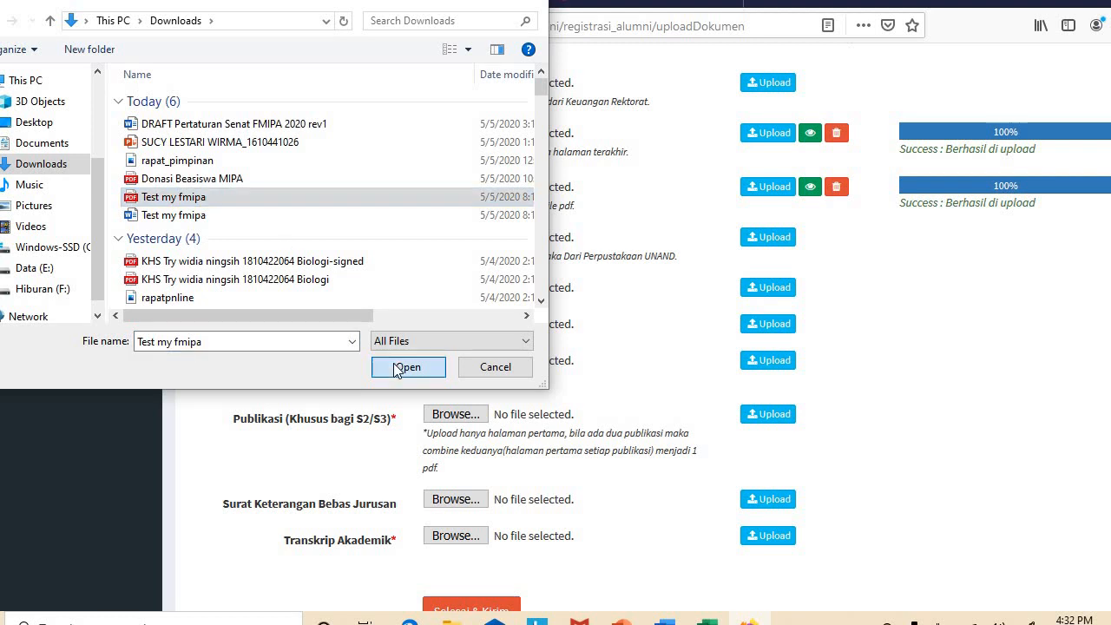
left_click(756, 416)
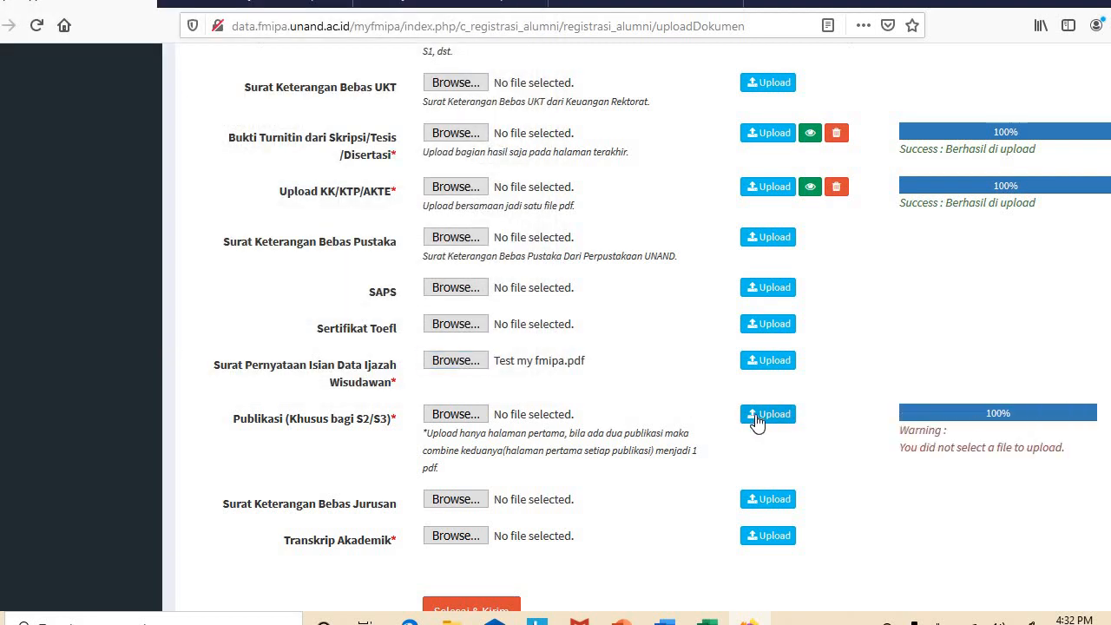
left_click(775, 363)
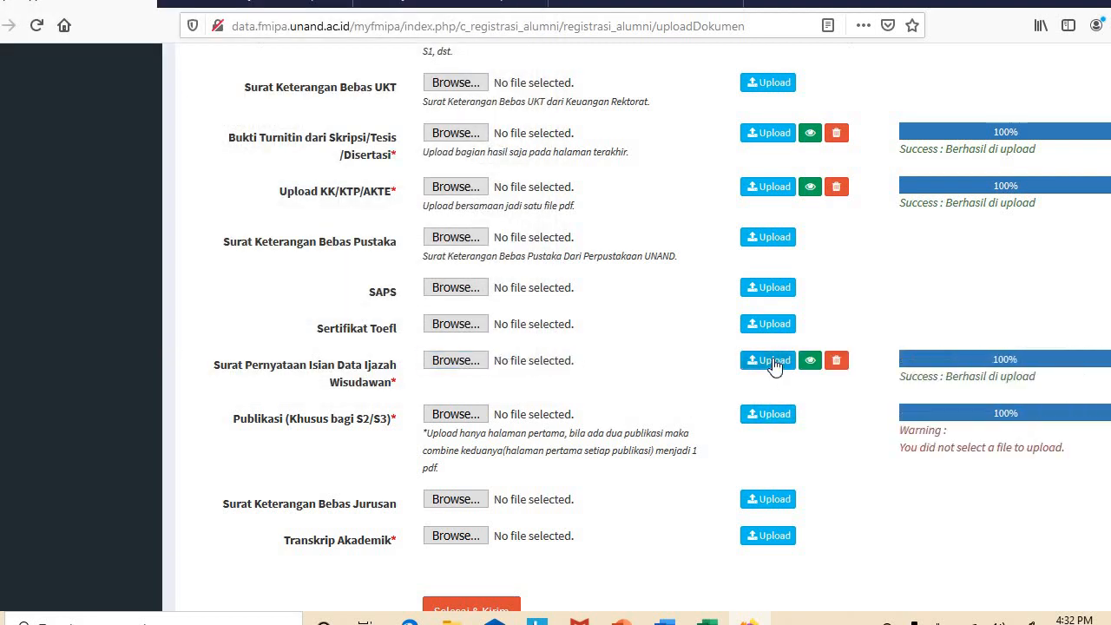
left_click(476, 416)
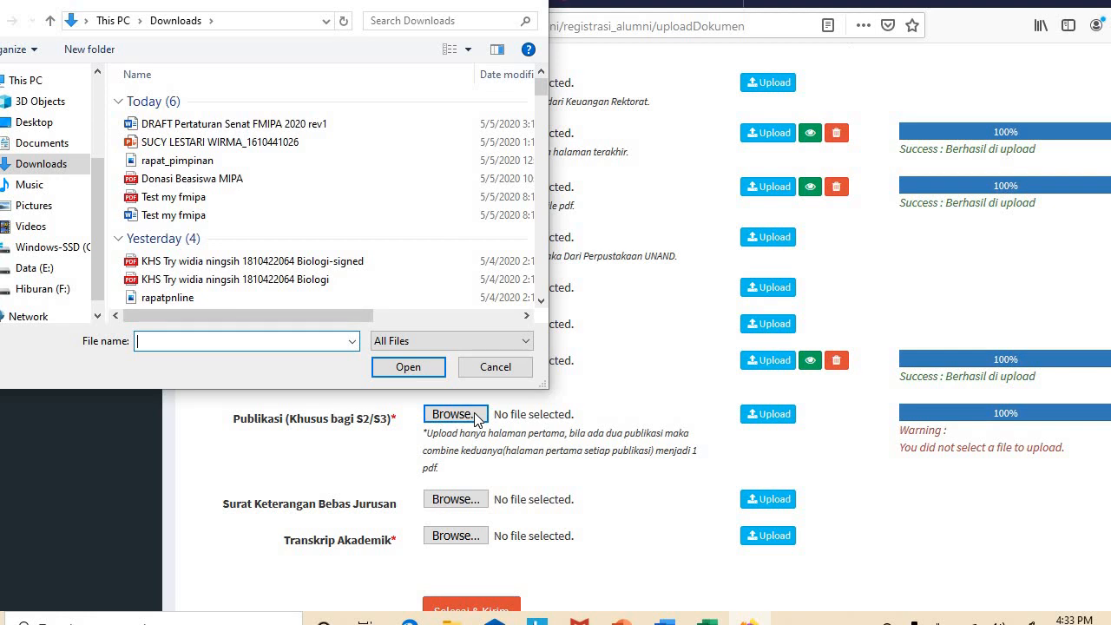
Select Test my fmipa.pdf and upload it on the Publikasi (Khusus bagi S2/S3) row
left_click(212, 201)
left_click(407, 367)
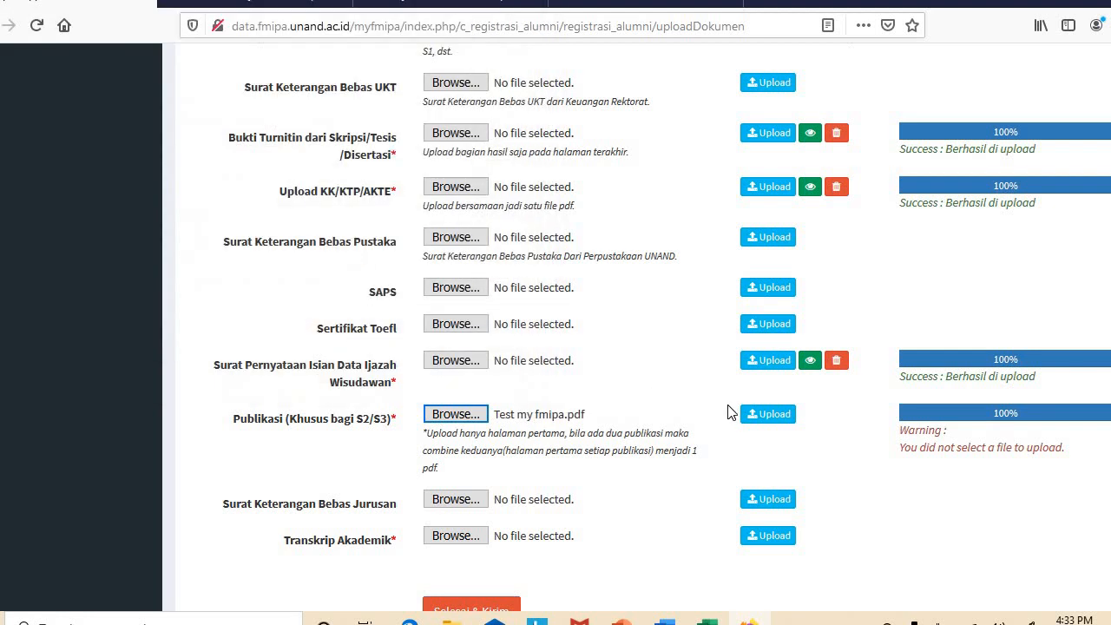
left_click(760, 418)
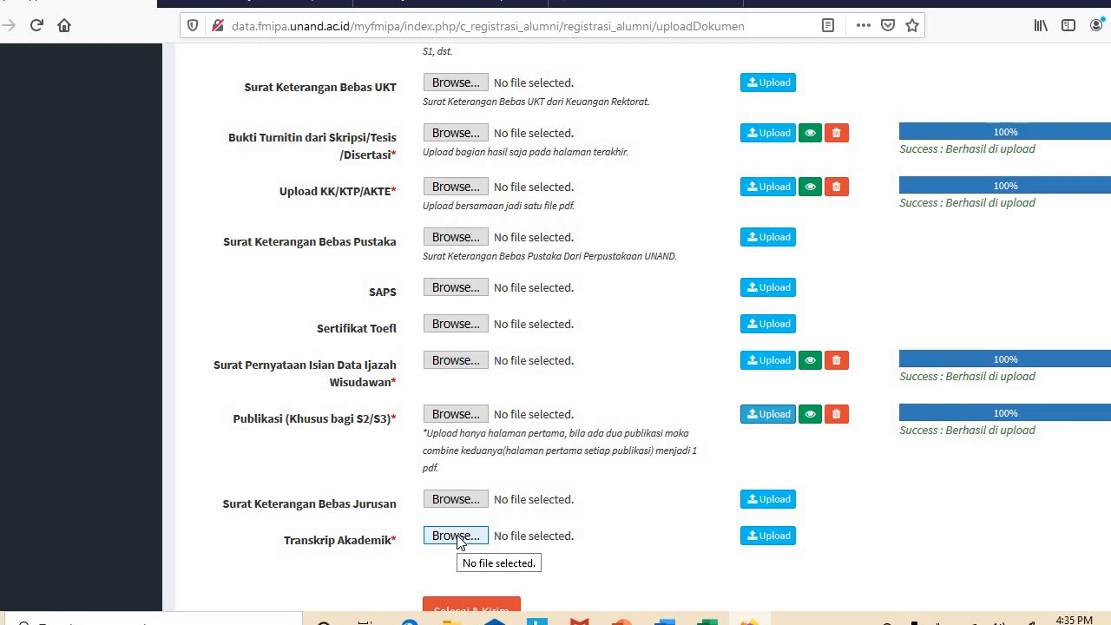
Upload Test my fmipa.pdf to the Transkrip Akademik slot and scroll to the page bottom
left_click(459, 539)
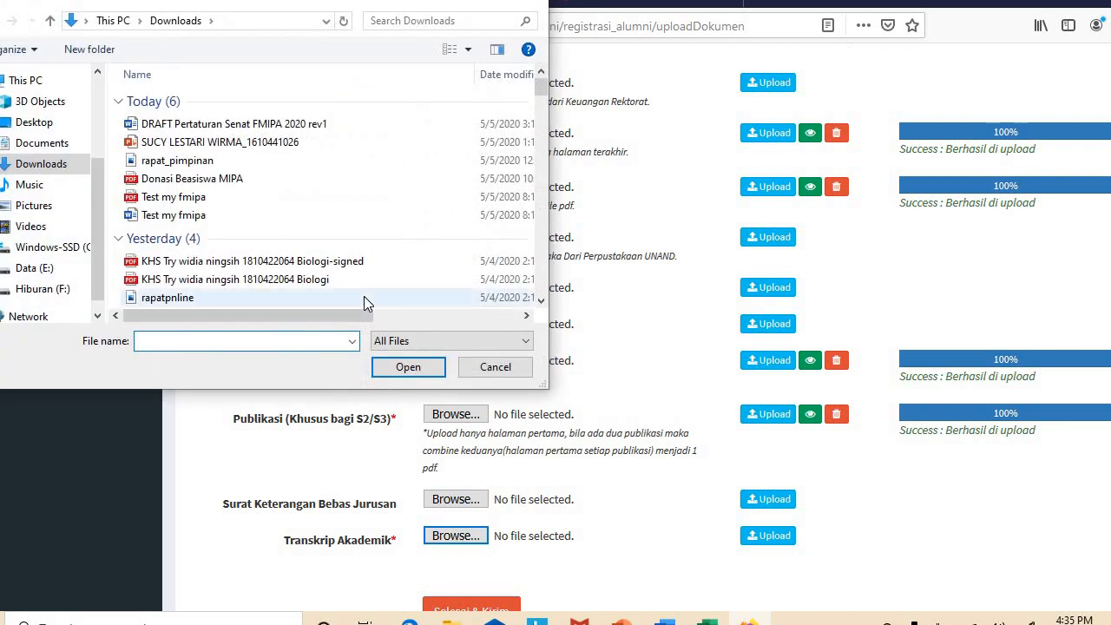
left_click(191, 197)
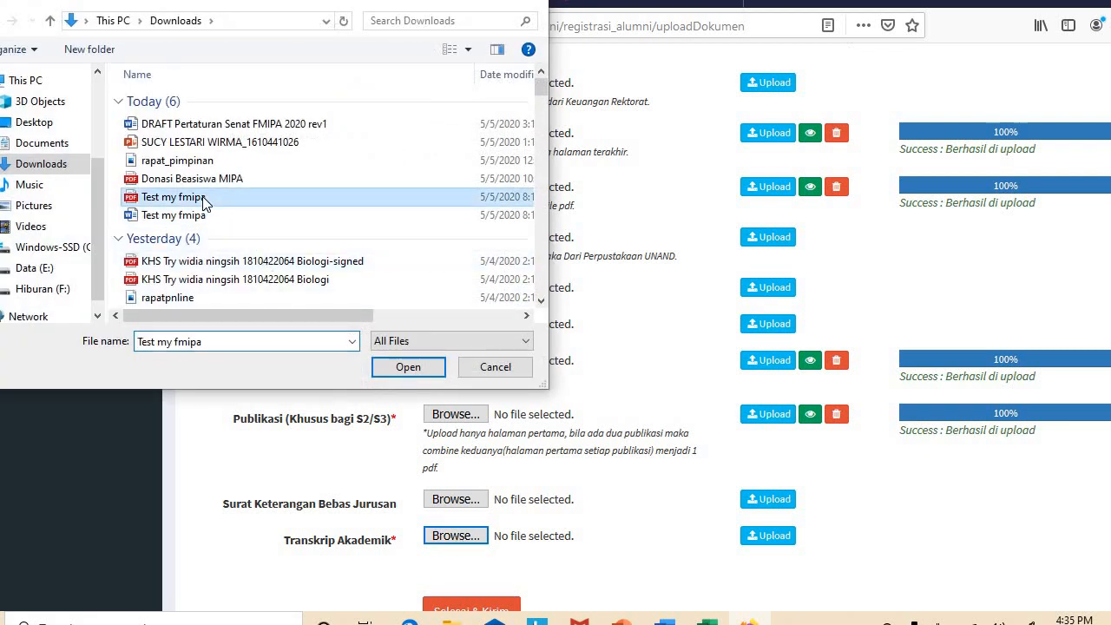
left_click(392, 368)
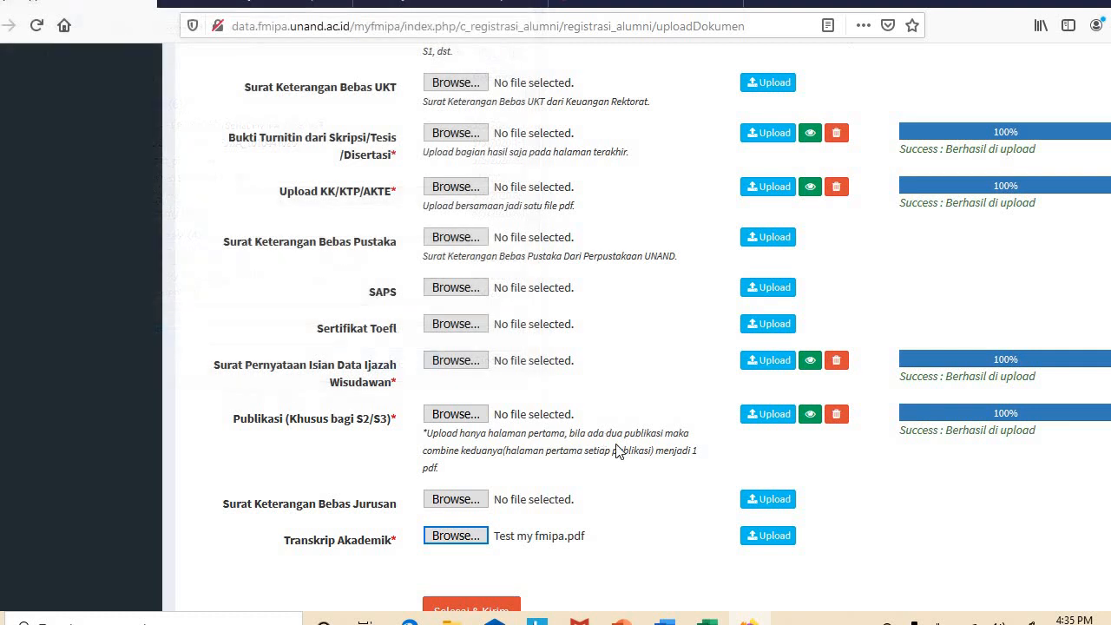
left_click(757, 539)
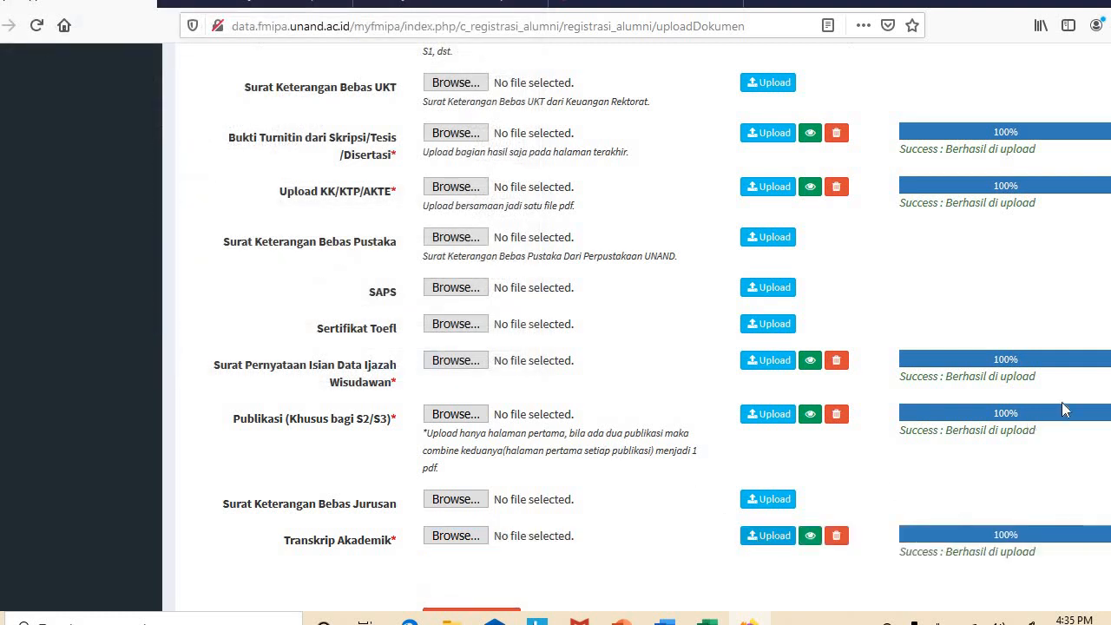
scroll(555, 330, "down", 3)
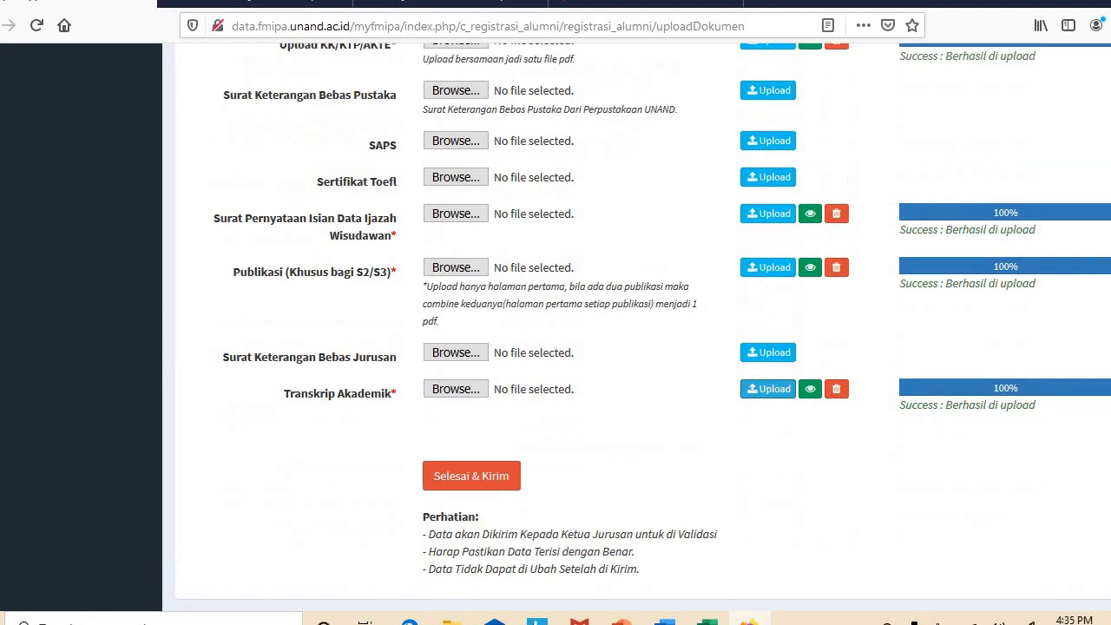
scroll(555, 329, "up", 10)
scroll(556, 330, "down", 10)
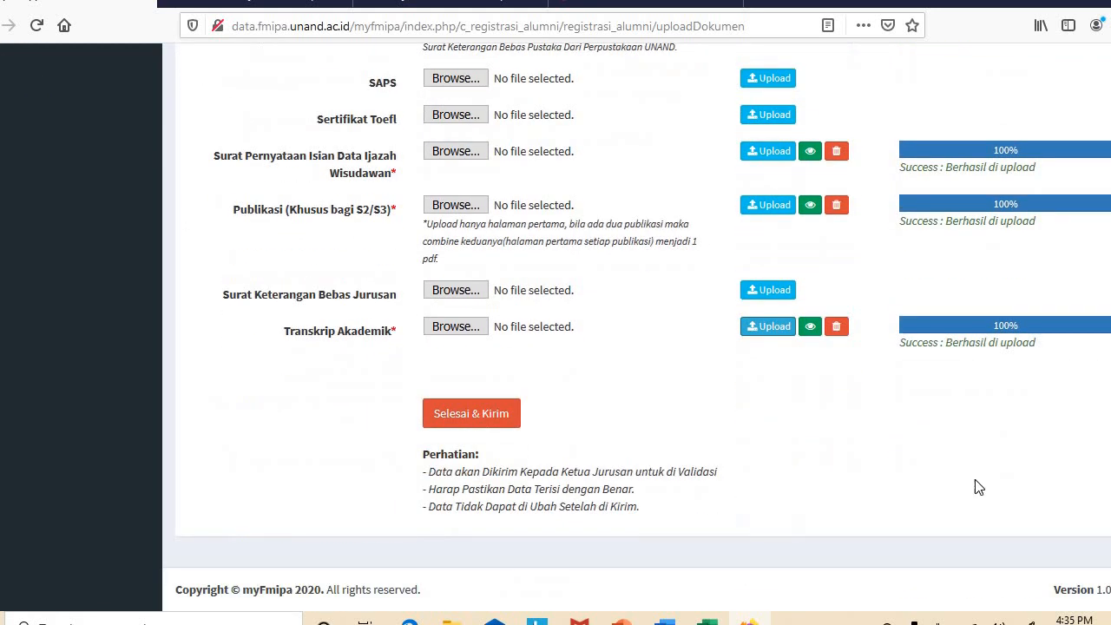
Submit the documents with Selesai & Kirim, then sign out of the student account
left_click(487, 415)
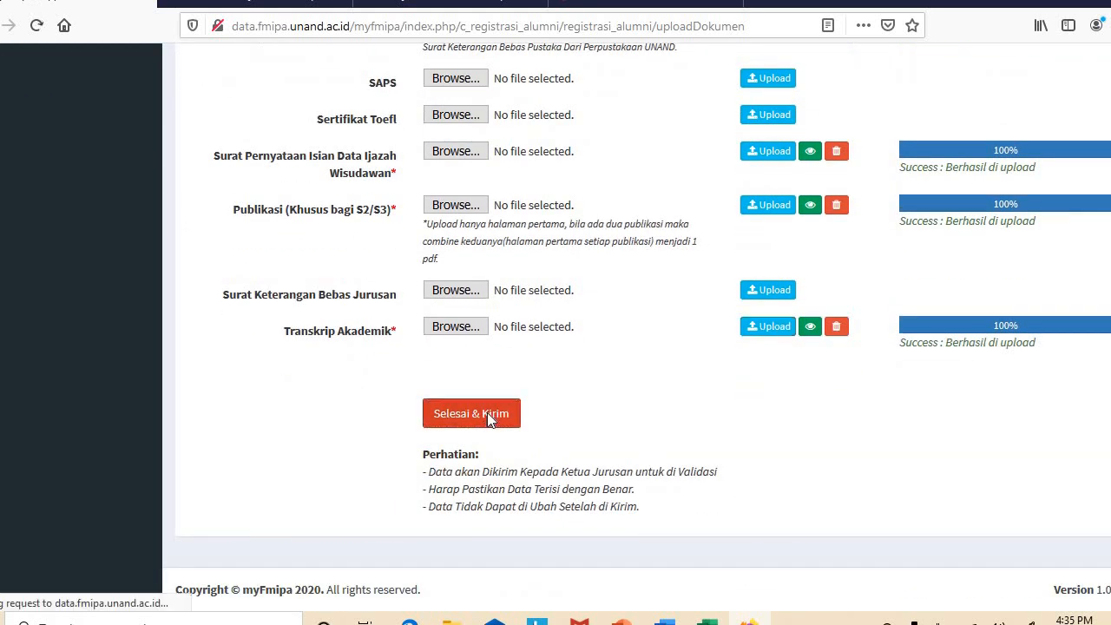
left_click(604, 290)
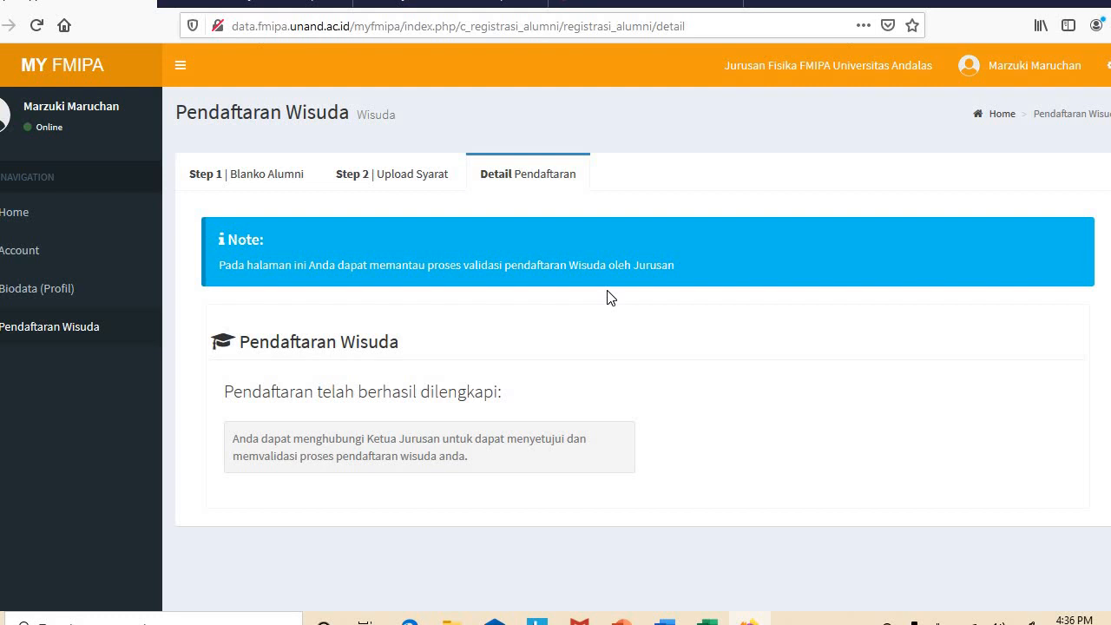
left_click(1024, 66)
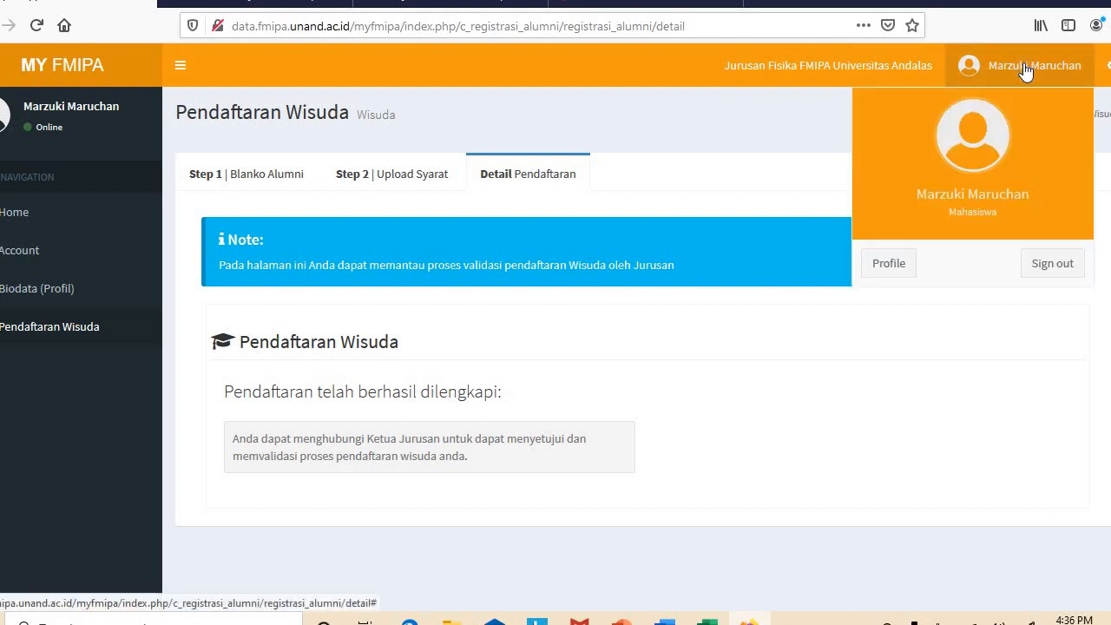
left_click(1034, 262)
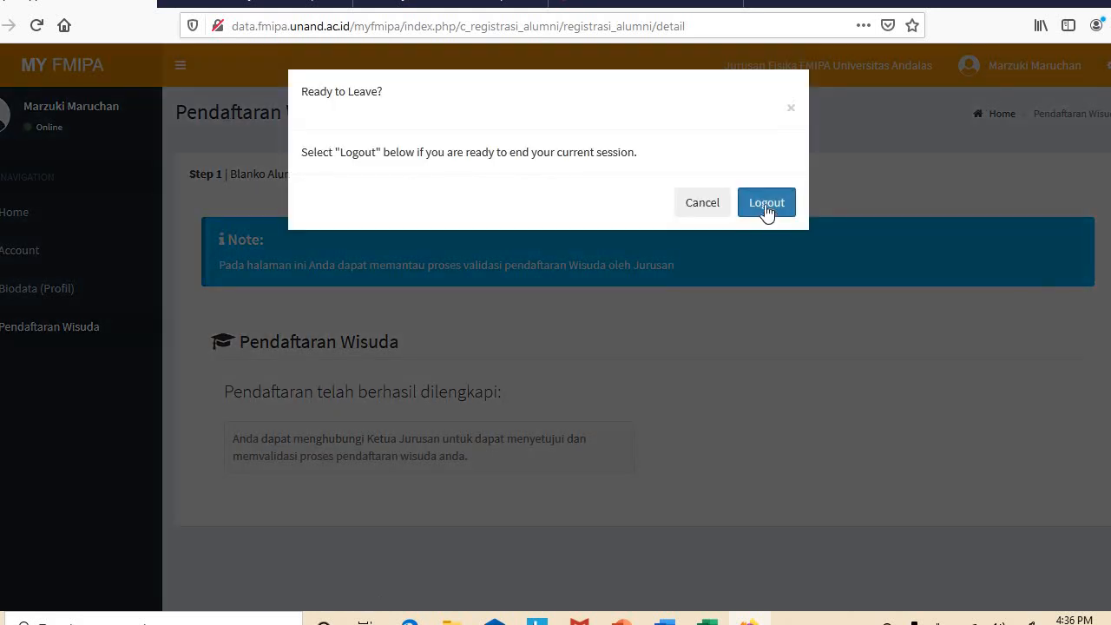
left_click(767, 205)
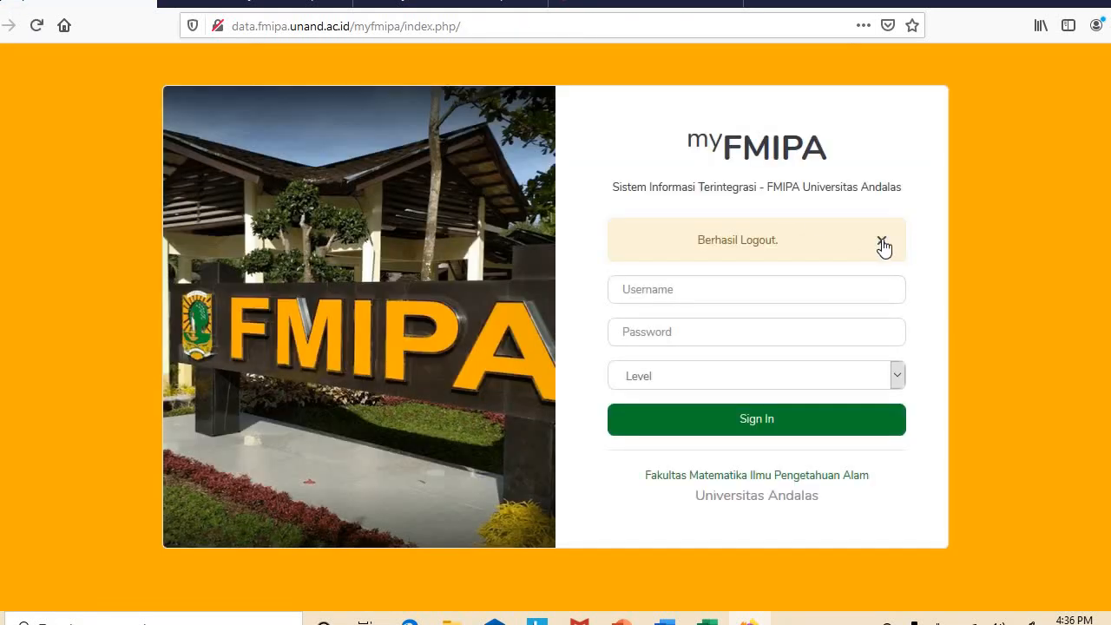
left_click(882, 243)
Log in with the department head's username and password at level 4. Pimpinan, without saving the password
left_click(772, 233)
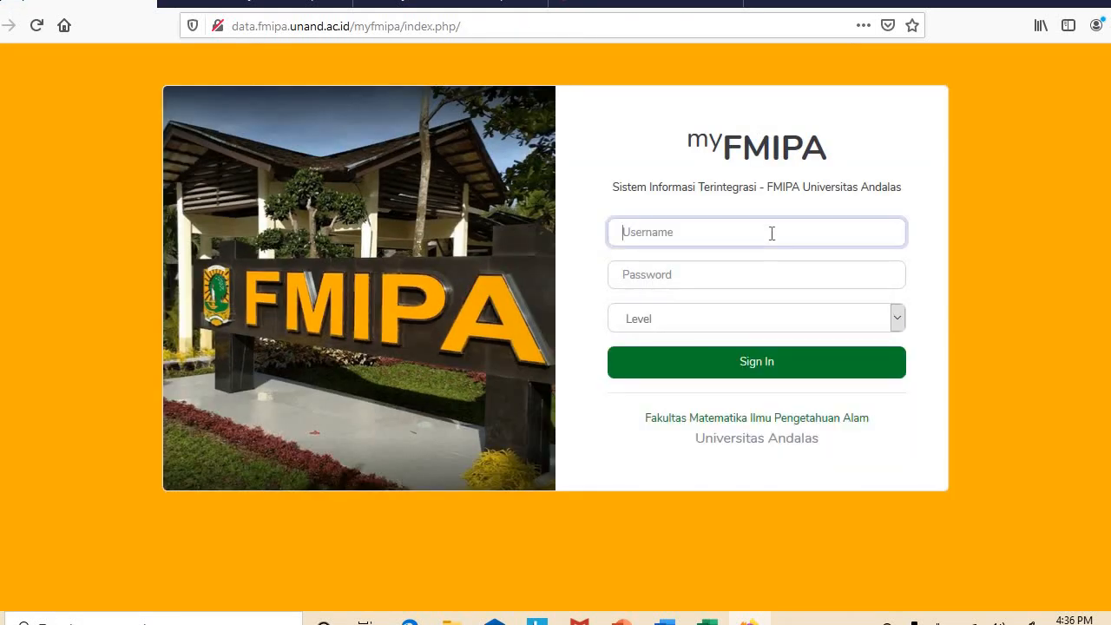
type("k")
left_click(695, 256)
left_click(686, 276)
type("•••••••••••")
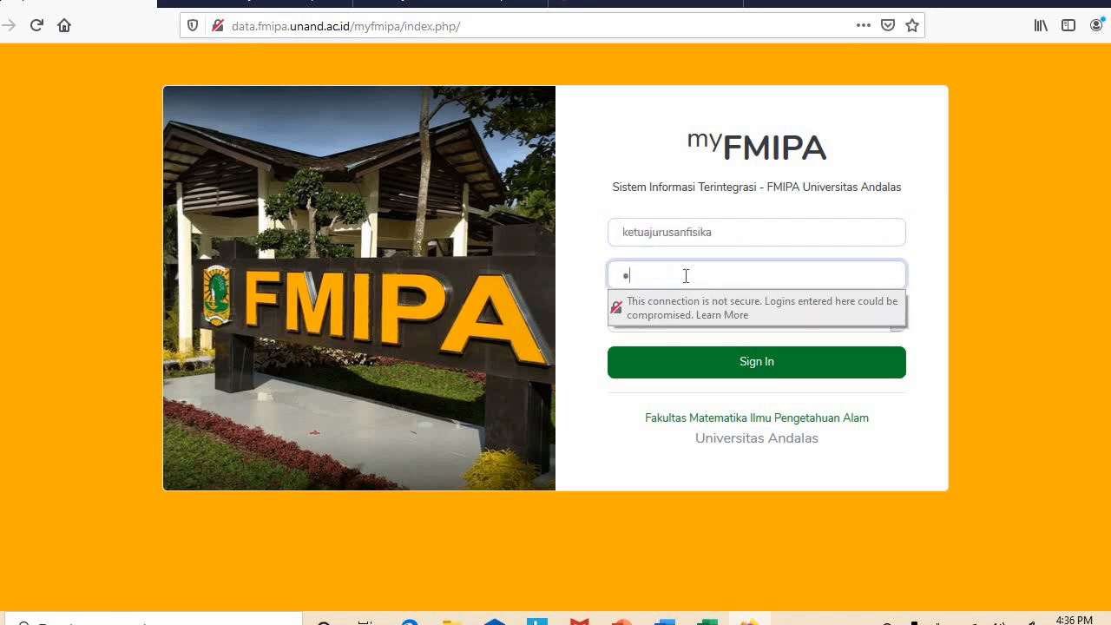
type("•••")
left_click(951, 258)
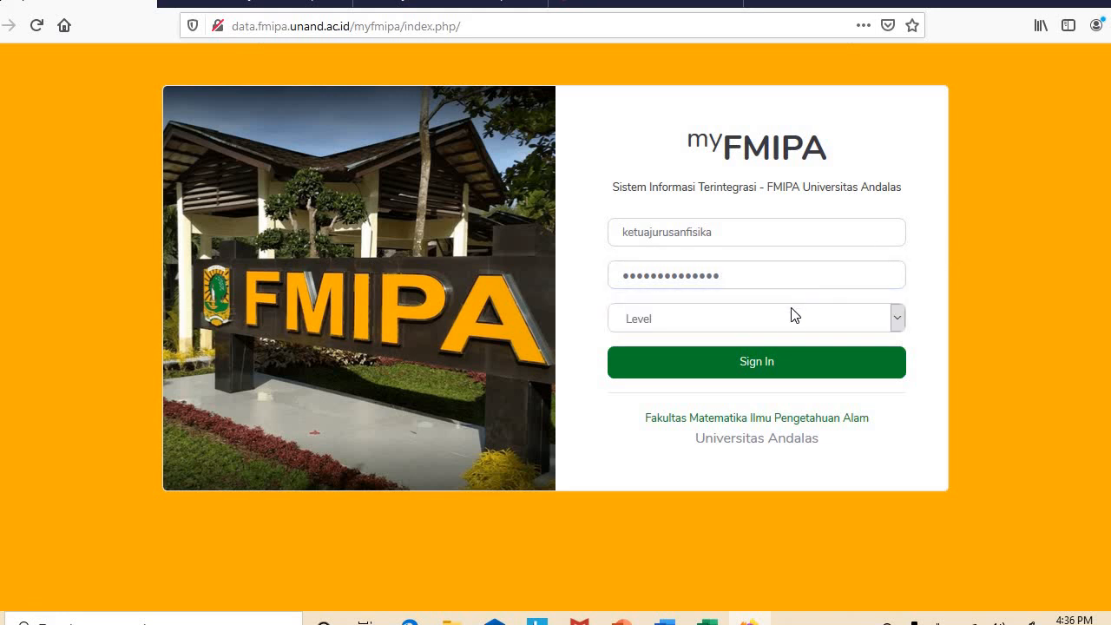
left_click(792, 318)
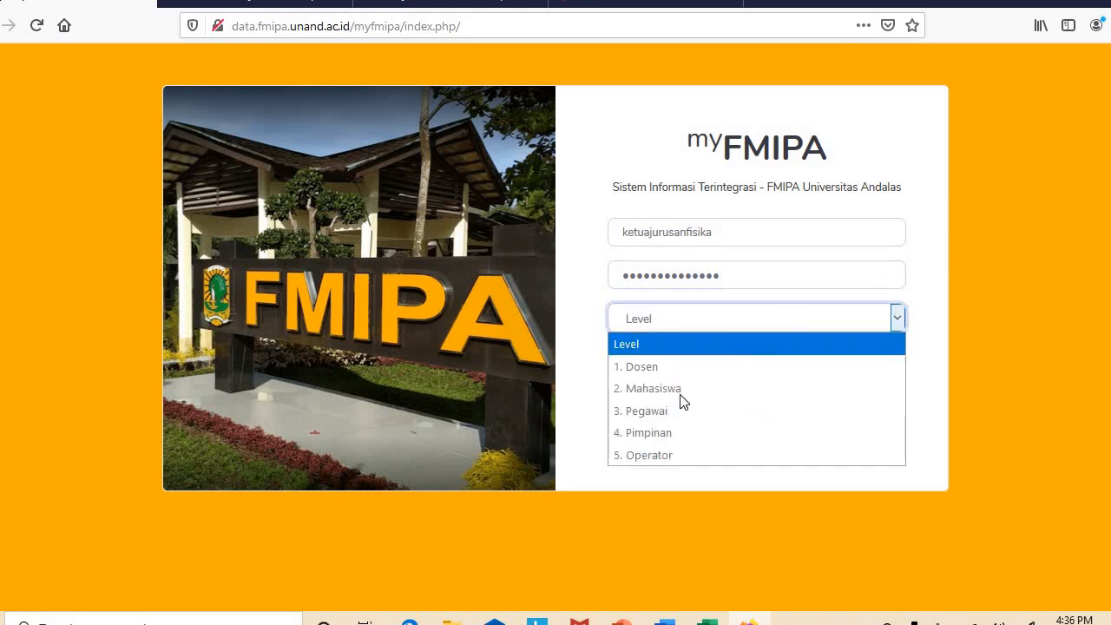
left_click(651, 432)
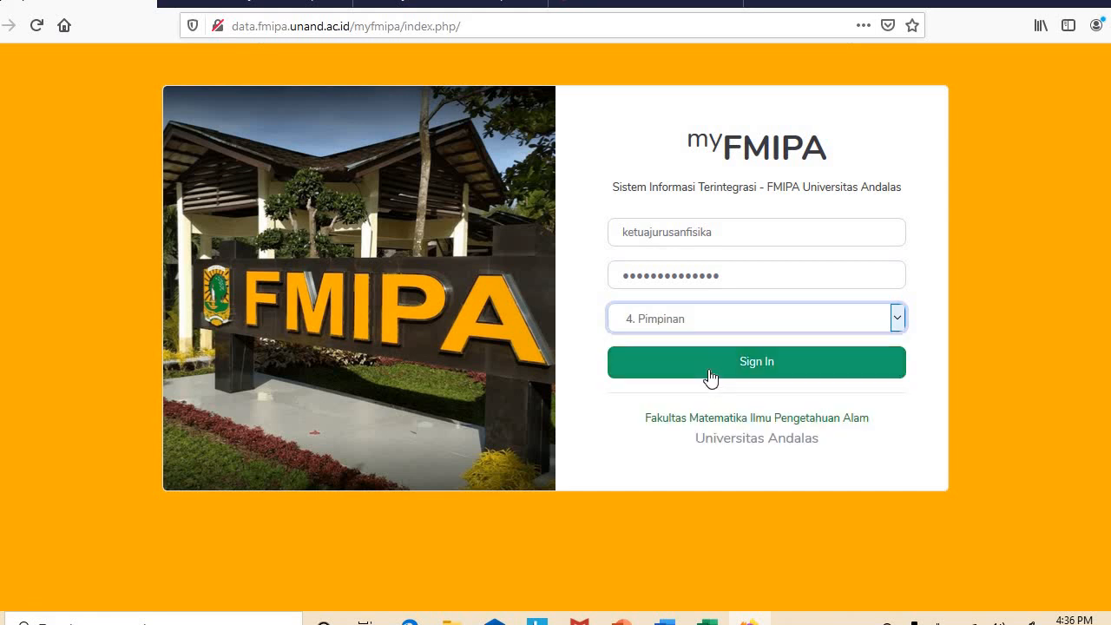
left_click(712, 376)
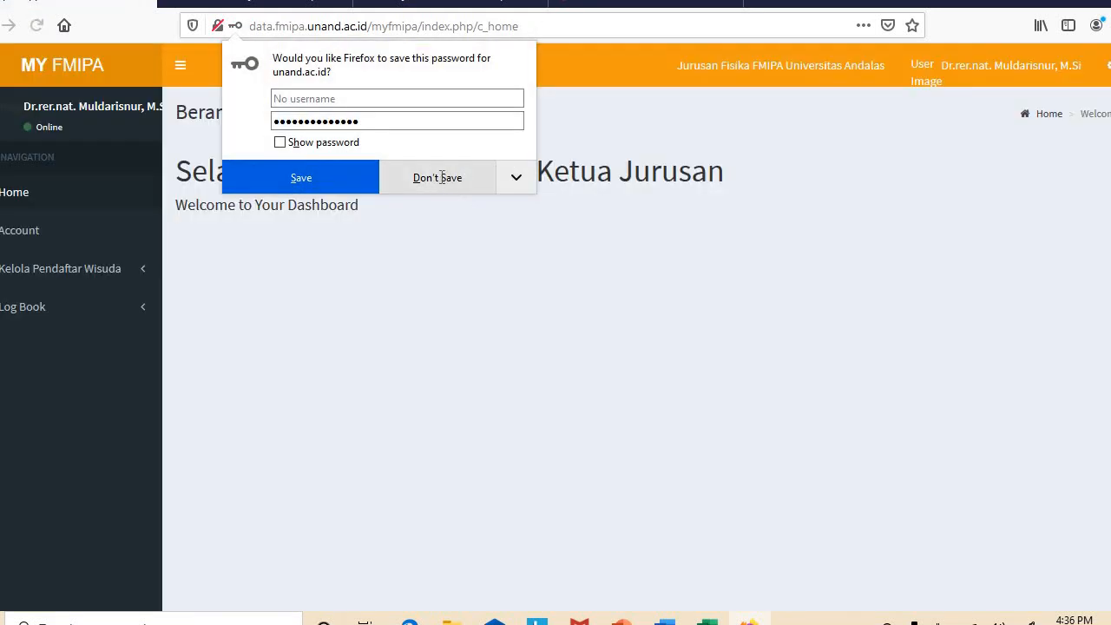
left_click(453, 189)
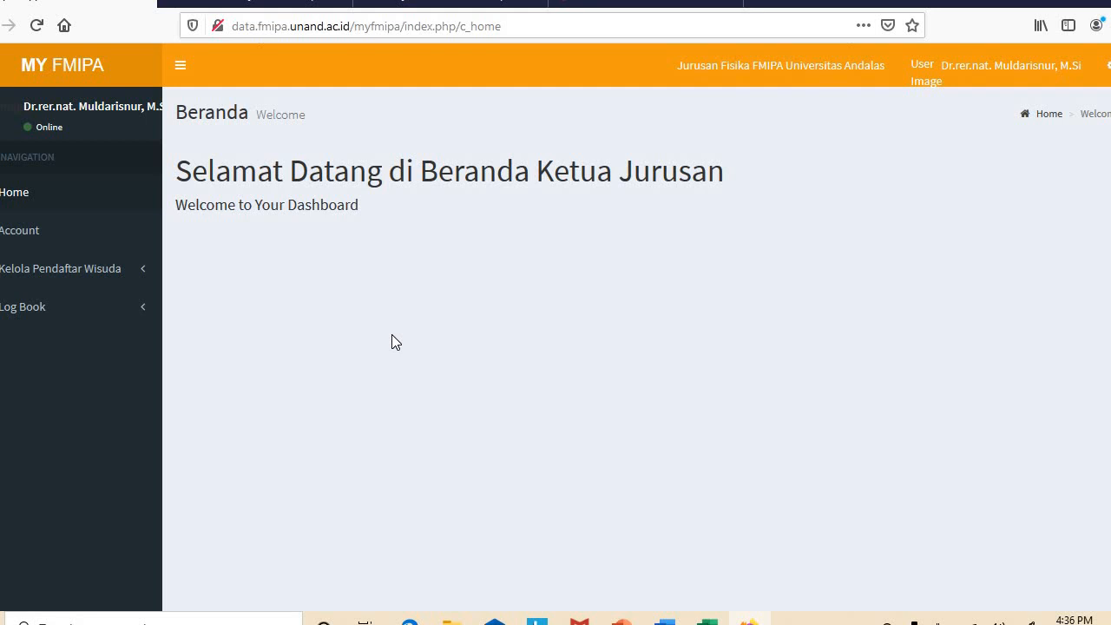
Go to Data Pendaftar Wisuda and open VALIDASI for the pending registrant
left_click(119, 279)
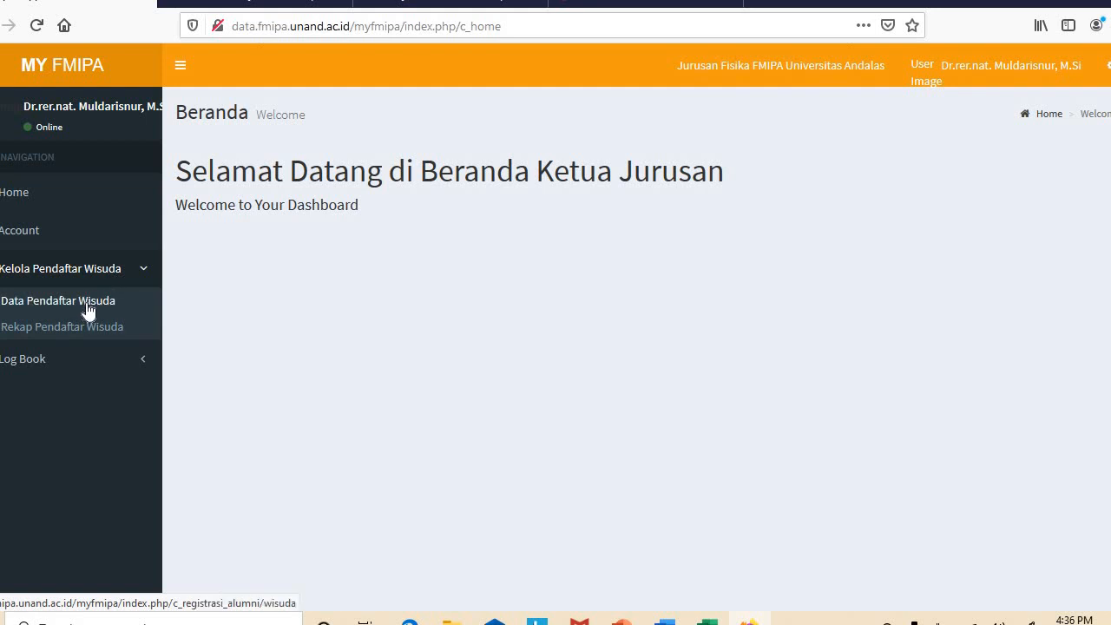
left_click(88, 302)
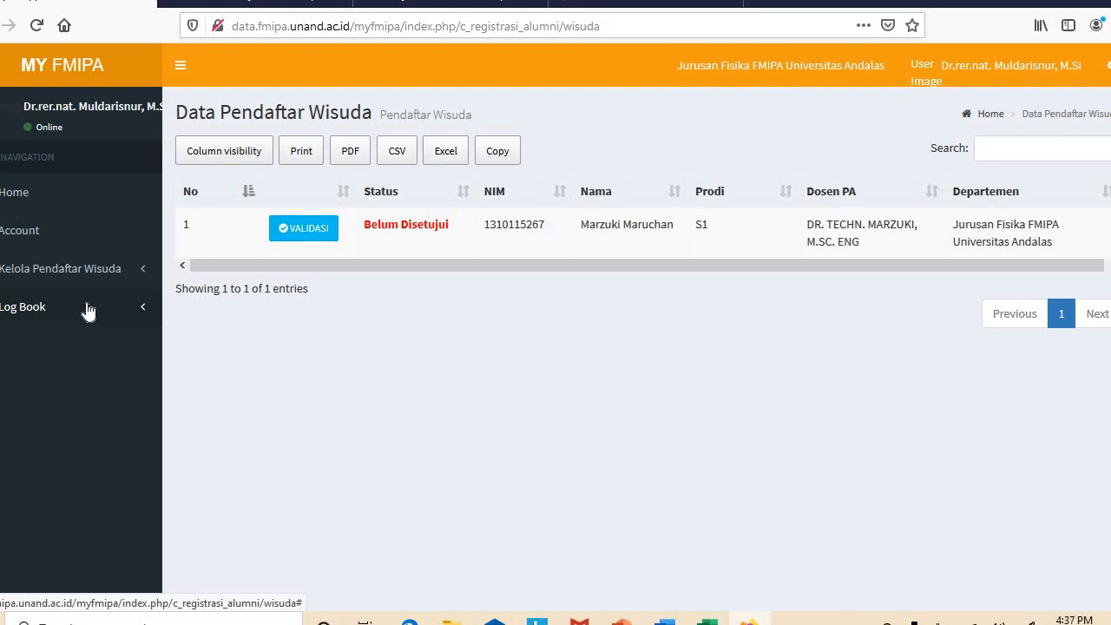
left_click(304, 229)
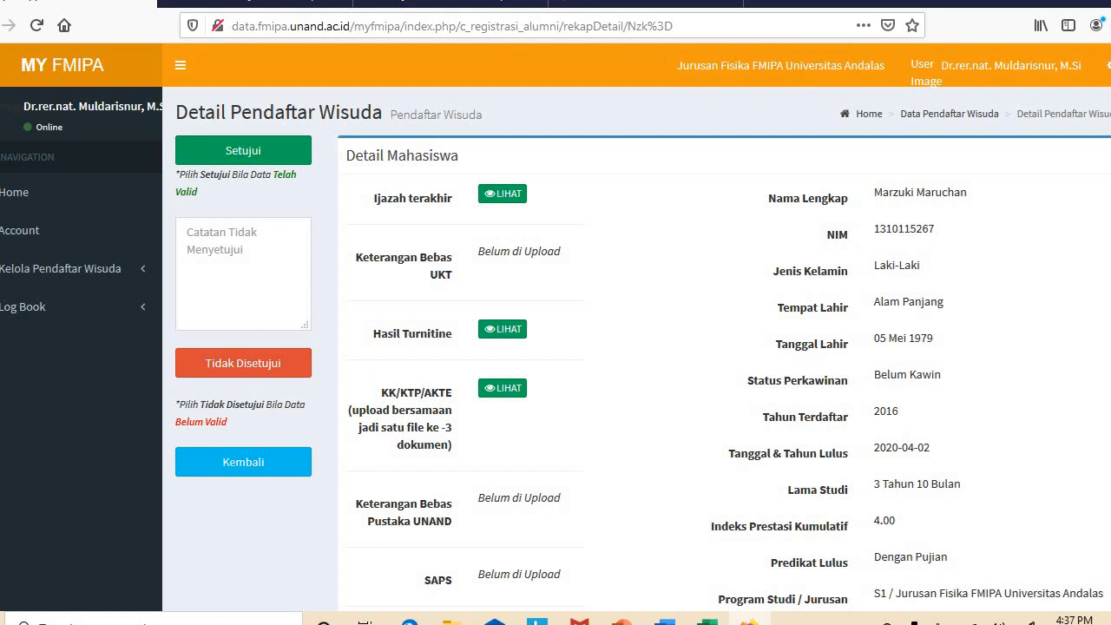
scroll(555, 327, "down", 5)
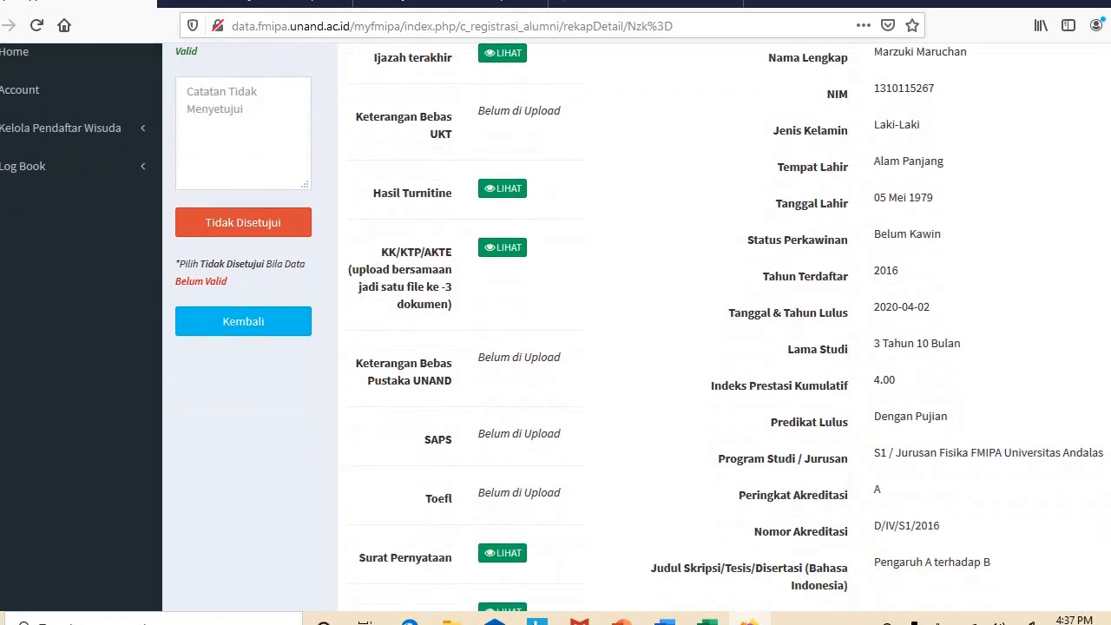
scroll(555, 328, "down", 2)
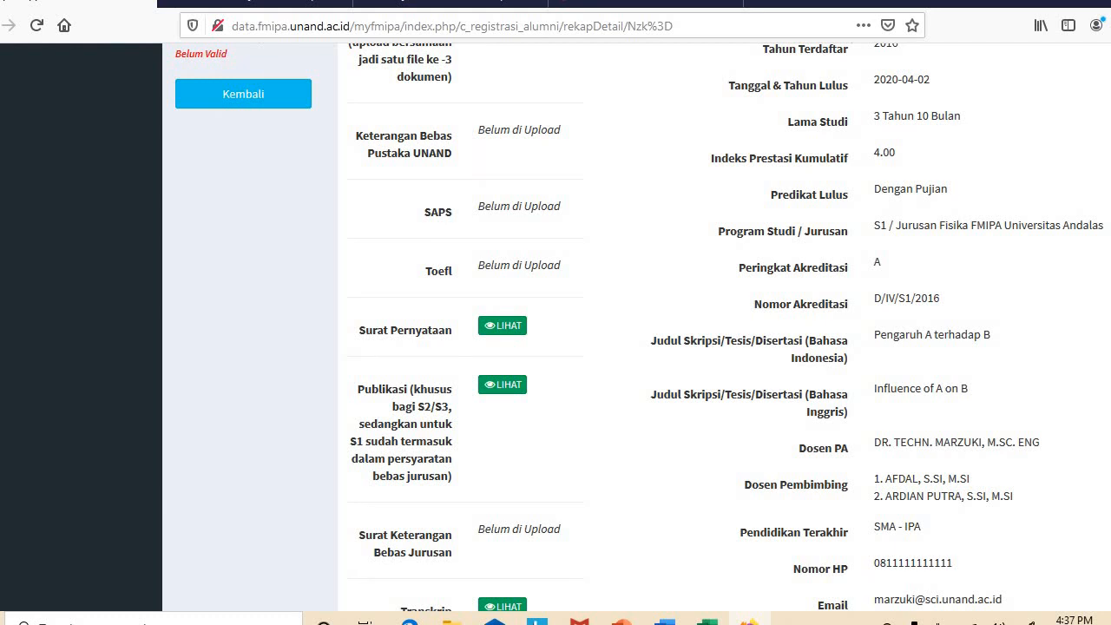
scroll(727, 328, "down", 4)
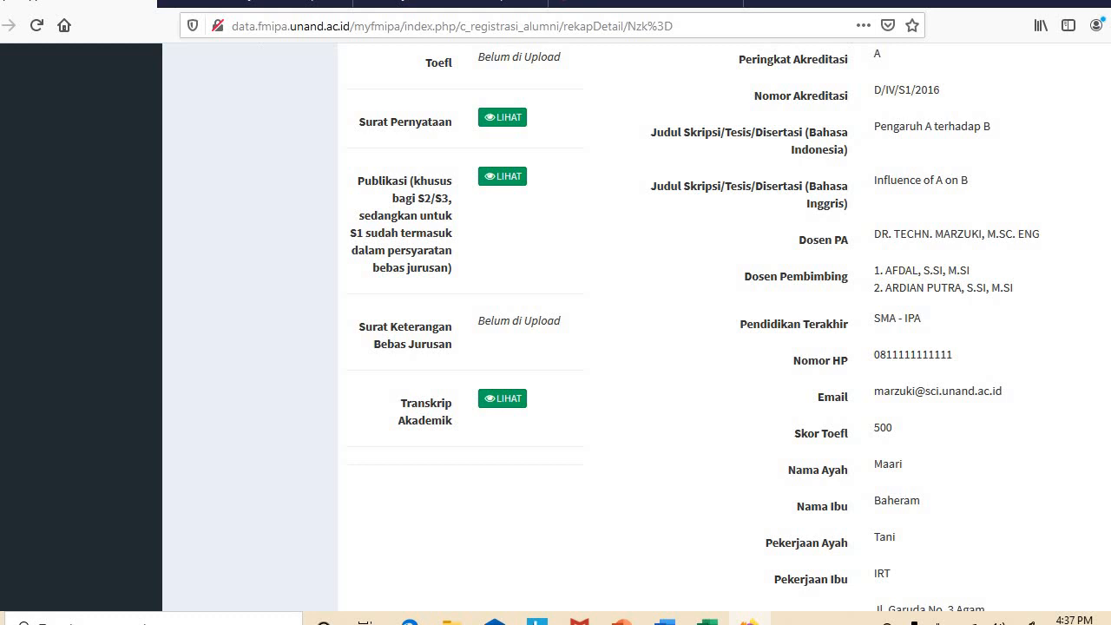
scroll(637, 324, "down", 2)
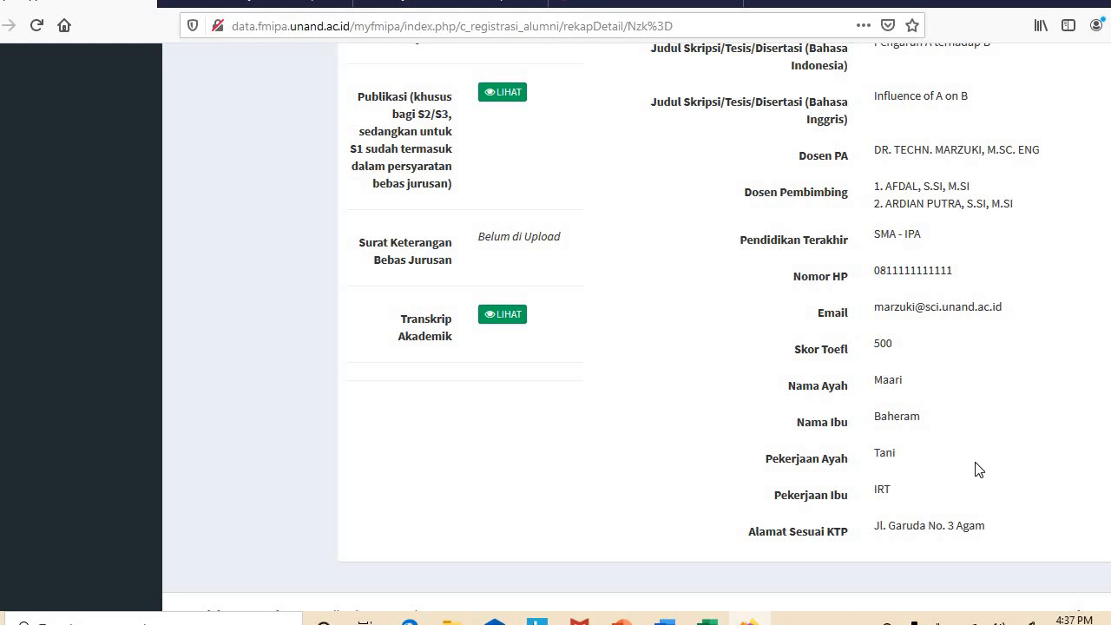
scroll(637, 324, "up", 8)
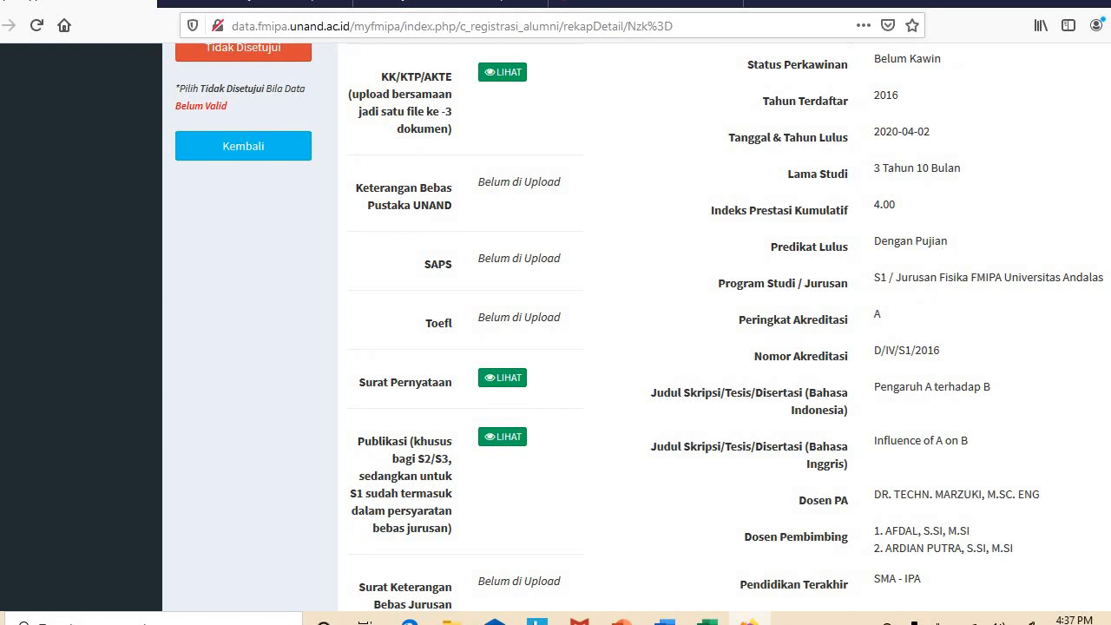
scroll(640, 326, "down", 5)
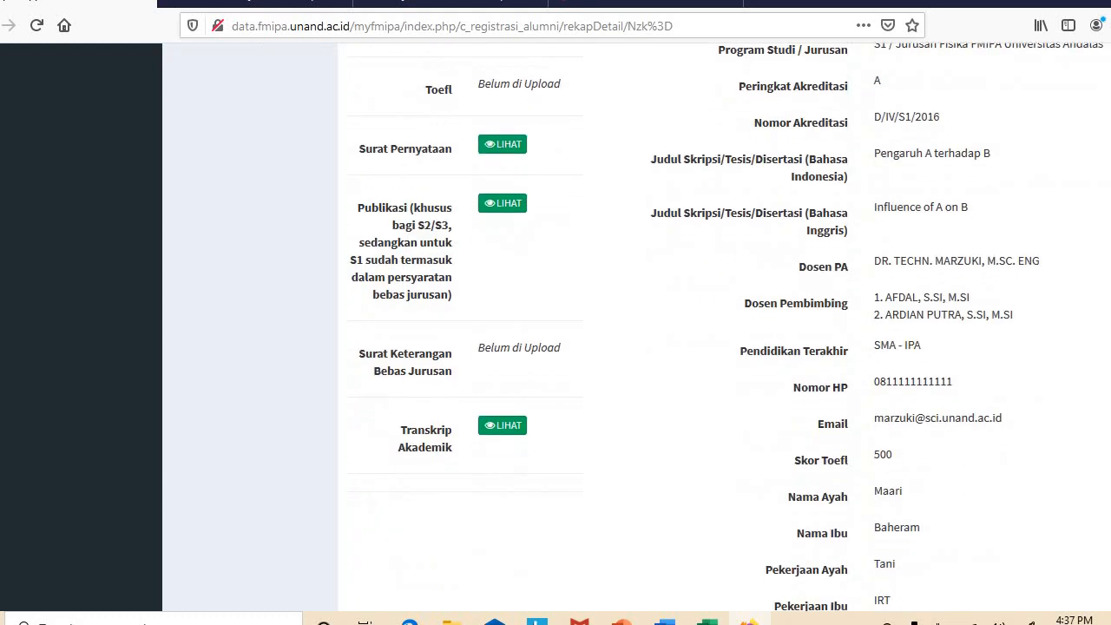
scroll(640, 326, "up", 9)
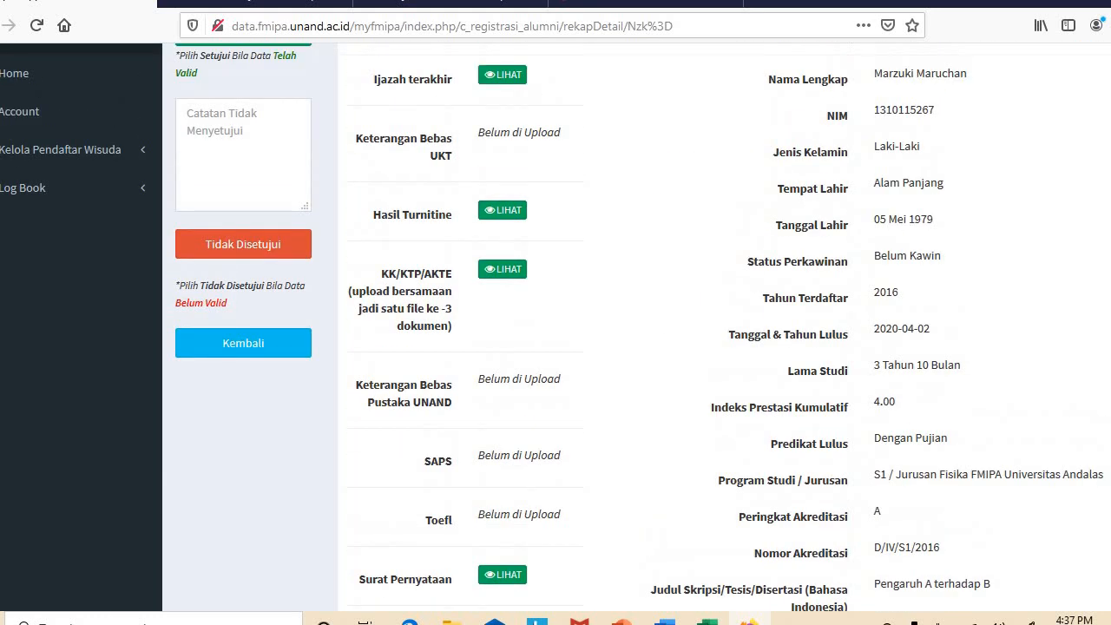
scroll(640, 325, "up", 2)
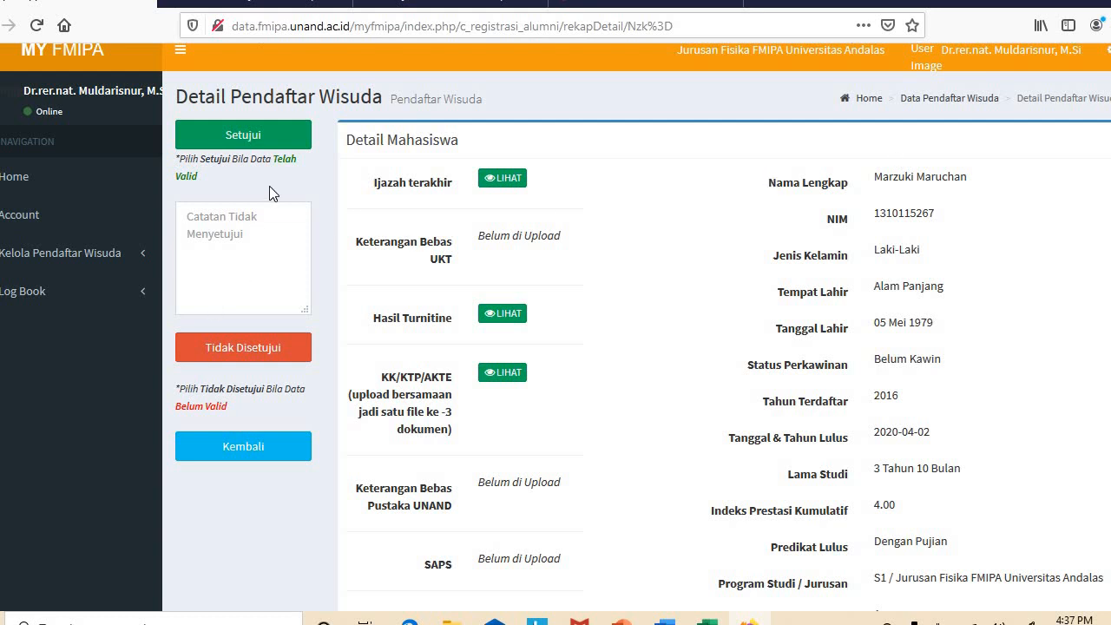
left_click(251, 263)
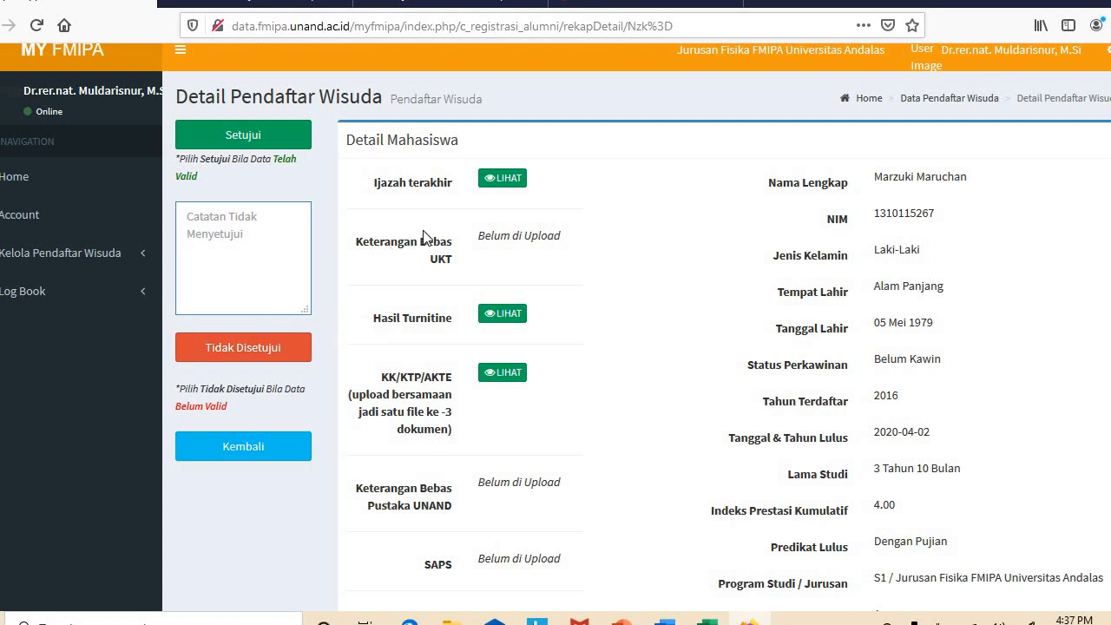
left_click(499, 180)
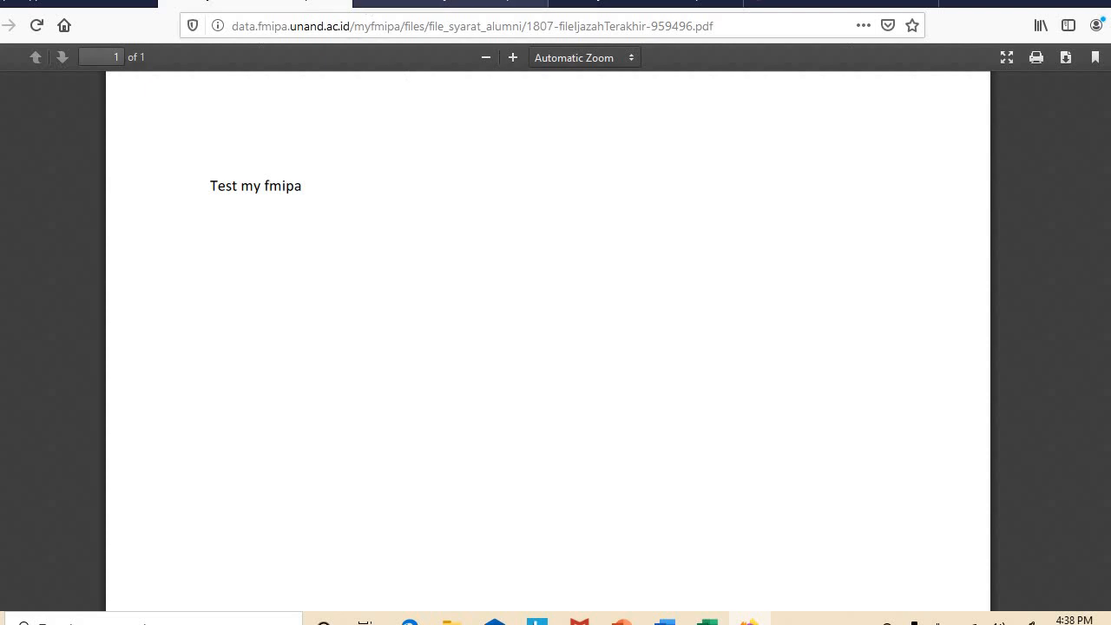
left_click(339, 4)
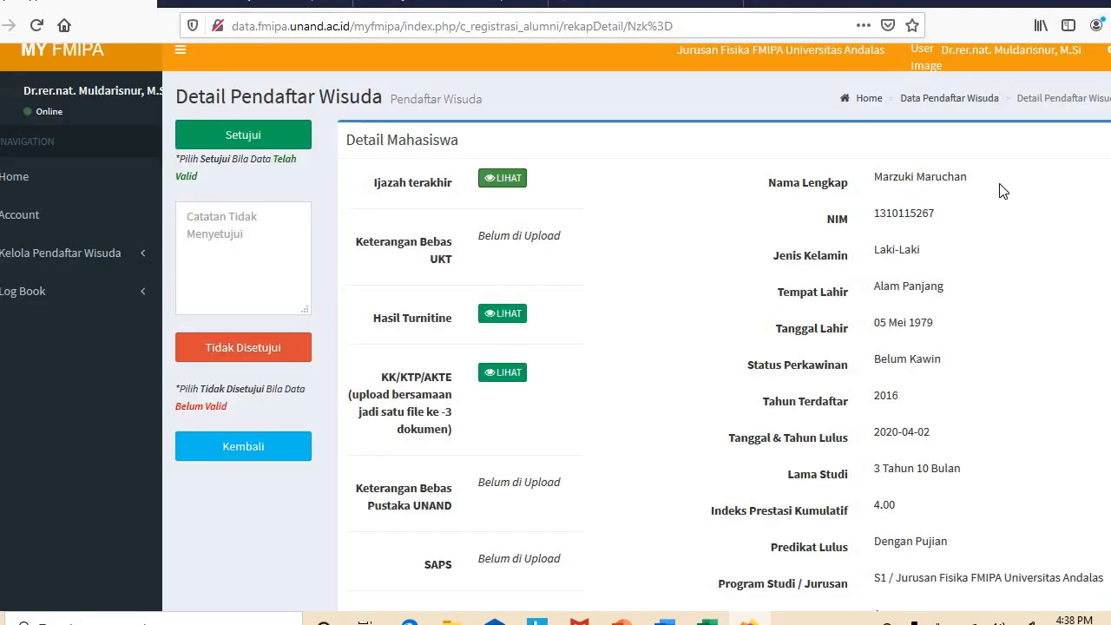
scroll(816, 159, "down", 3)
scroll(816, 158, "up", 3)
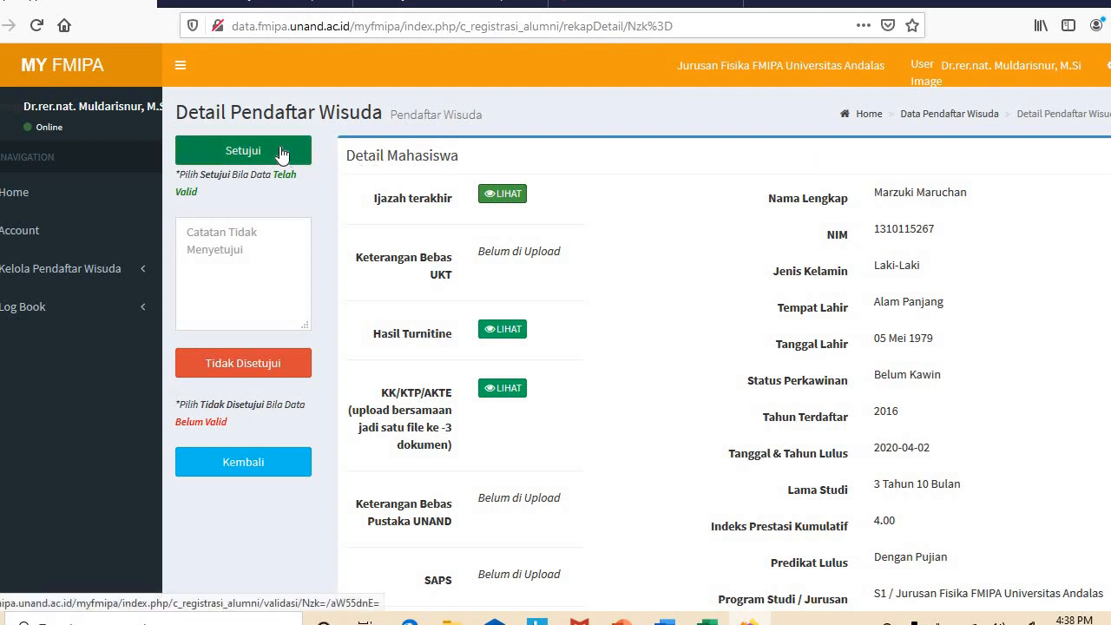
Approve the registrant with Setujui and acknowledge the 'Data Berhasil Disetujui.' alert
left_click(281, 153)
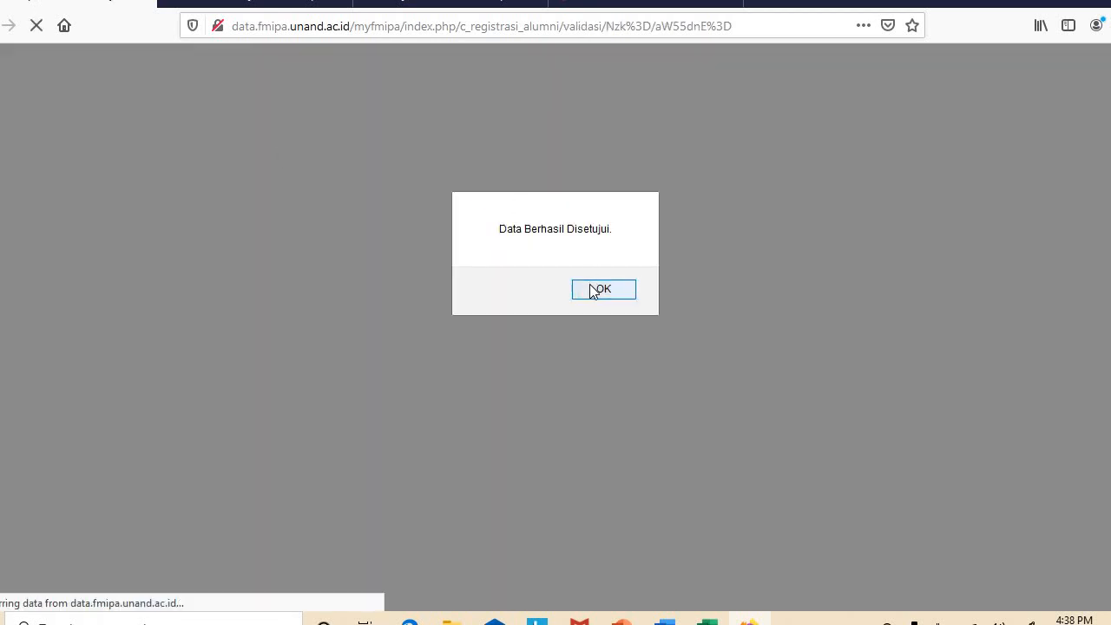
left_click(594, 291)
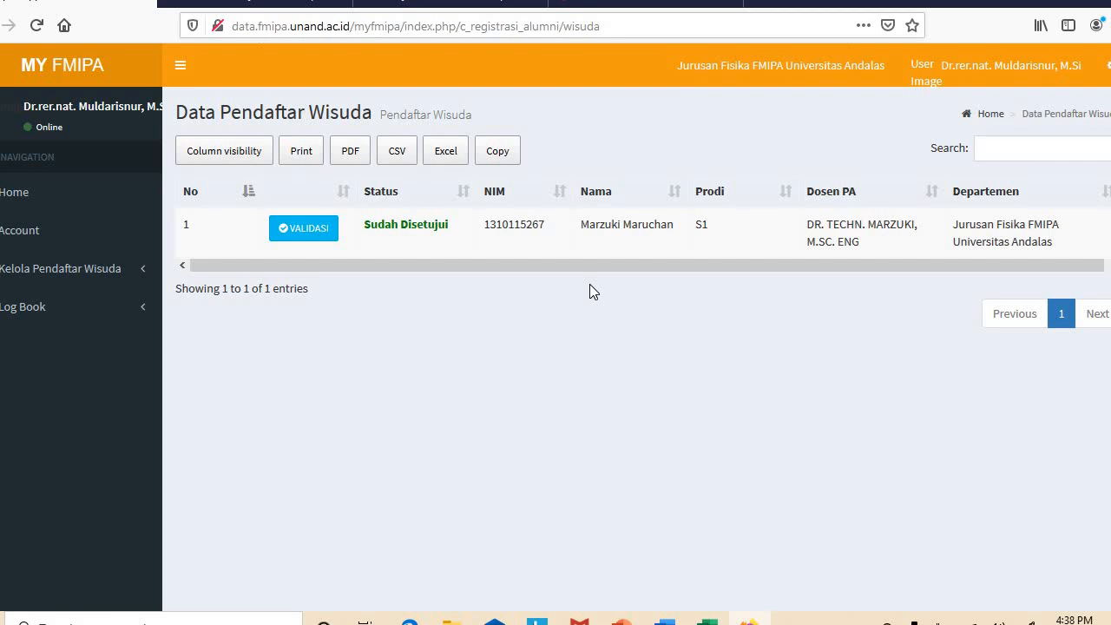
Sign out of the department head account and dismiss the logout notice
left_click(979, 76)
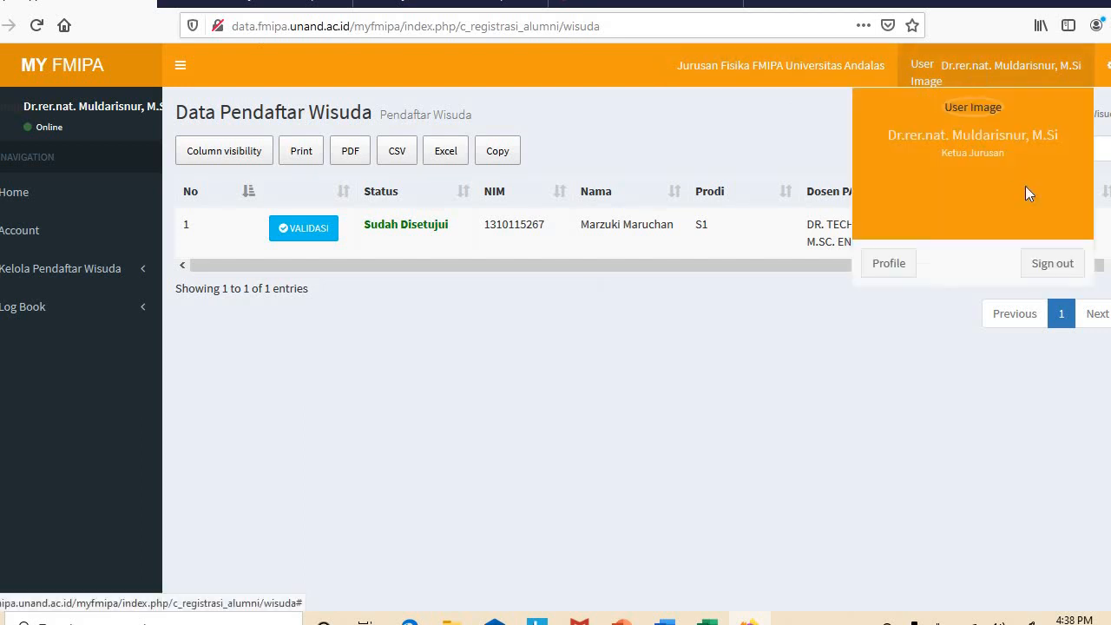
left_click(1043, 257)
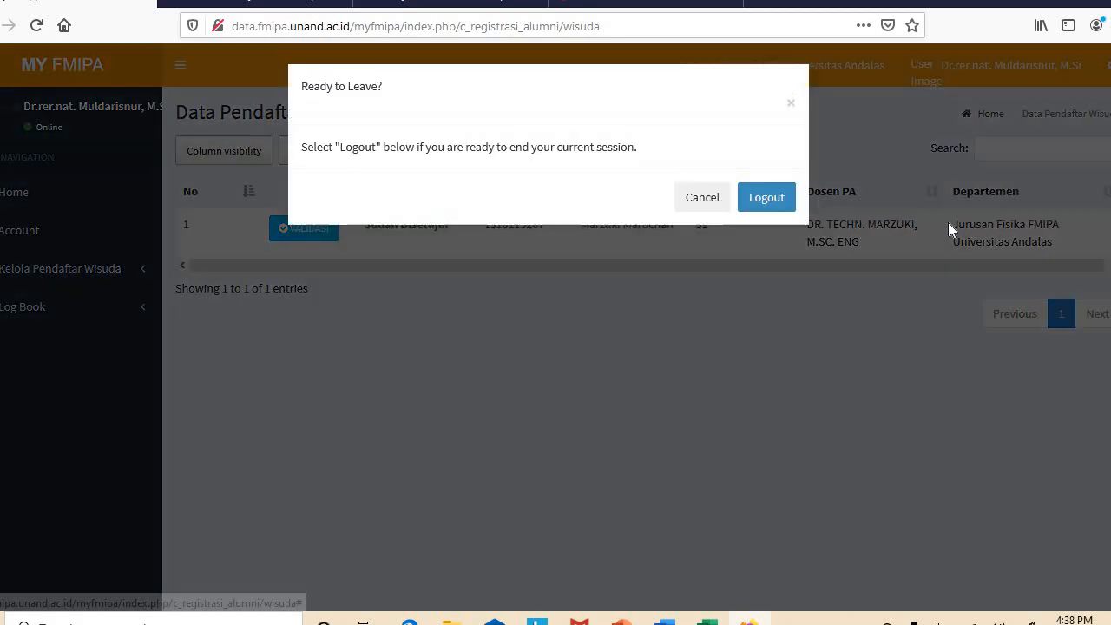
left_click(752, 205)
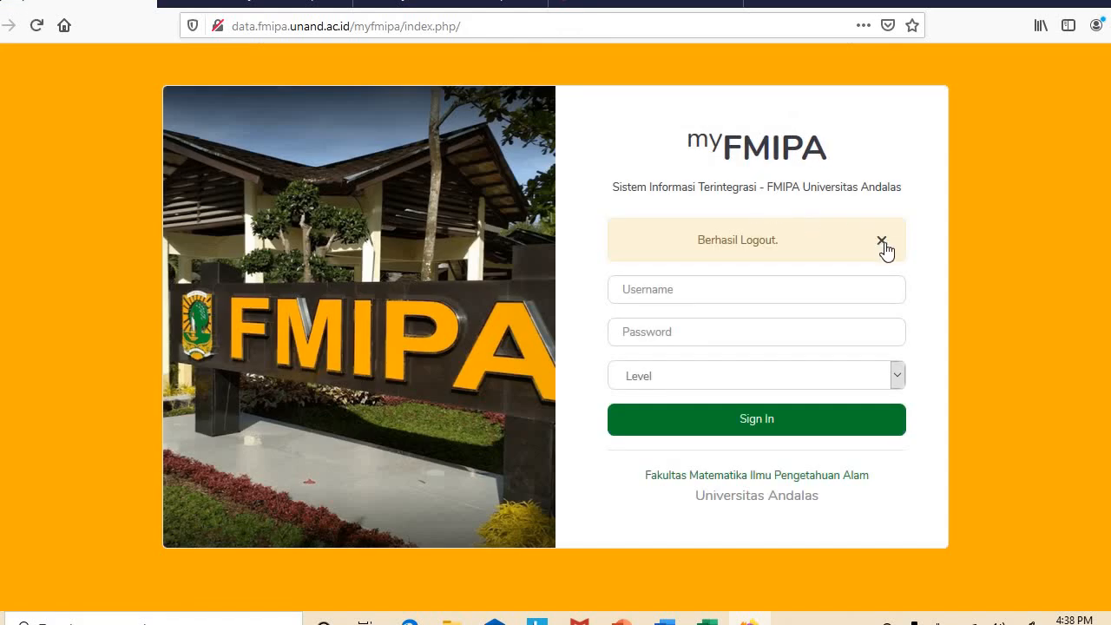
left_click(882, 241)
Sign in with the faculty operator's username and password at the Operator level, not saving the password
left_click(683, 236)
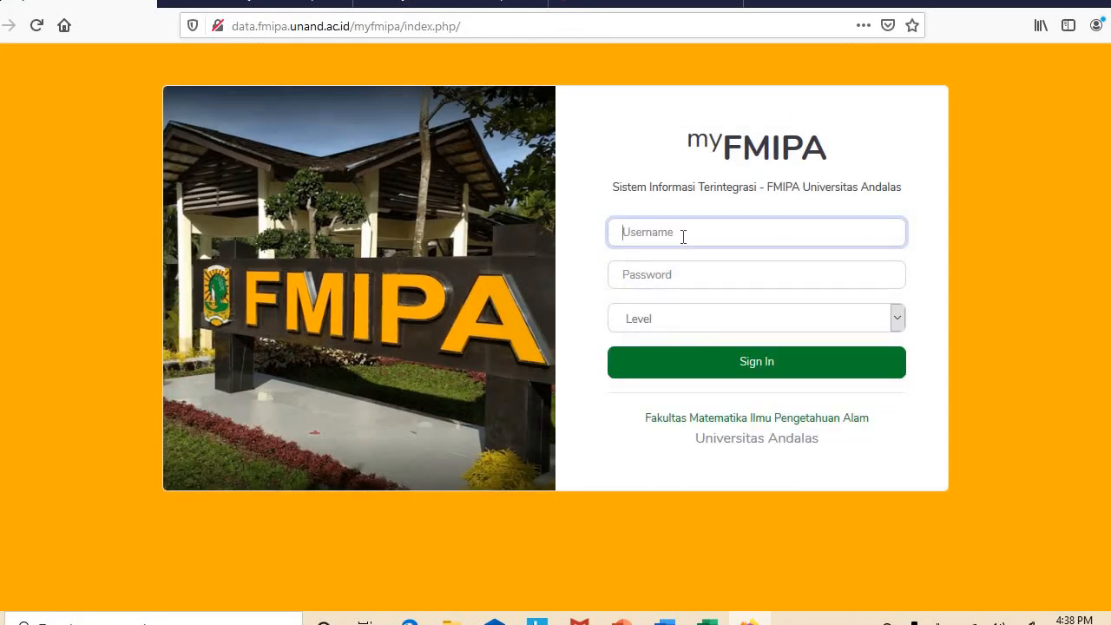
type("fmipa")
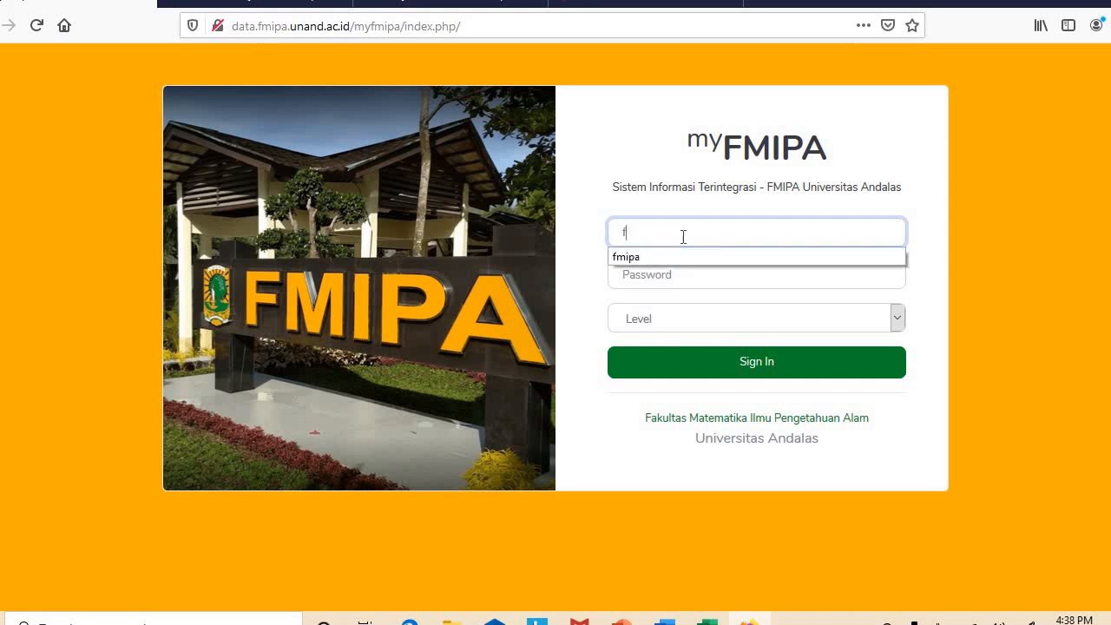
left_click(663, 257)
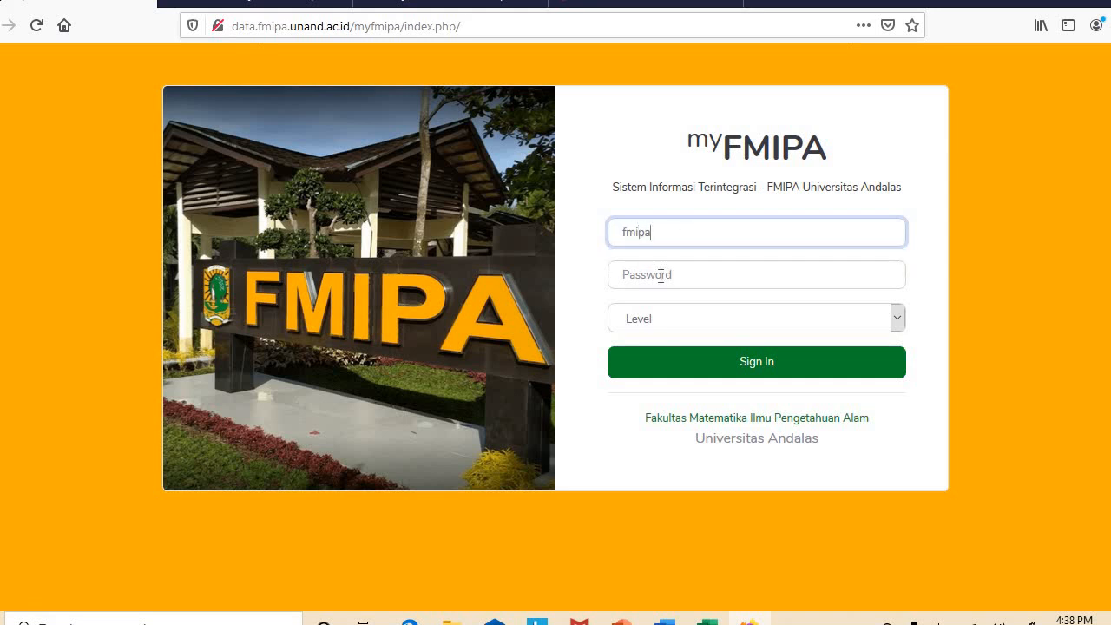
left_click(657, 278)
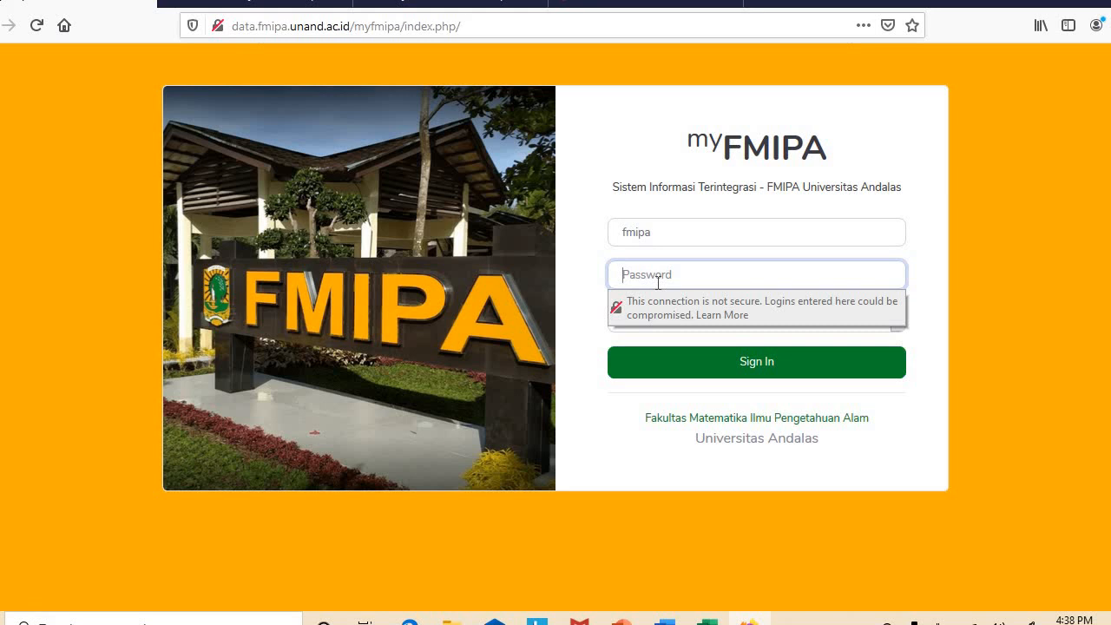
type("••••••••••••••")
left_click(934, 251)
left_click(785, 317)
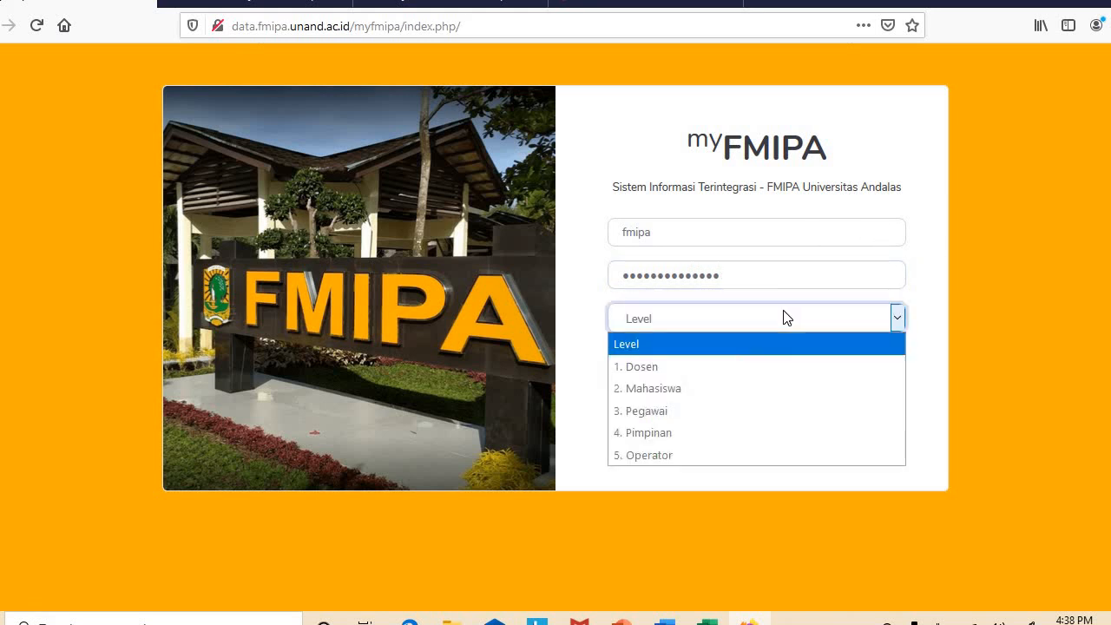
left_click(644, 455)
left_click(738, 372)
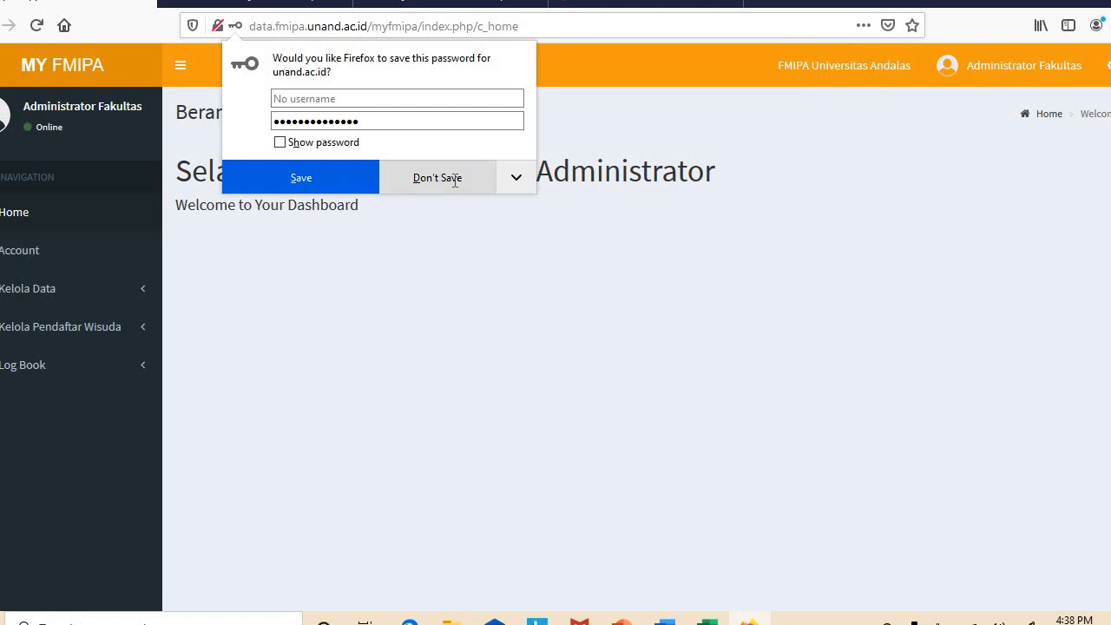
left_click(455, 181)
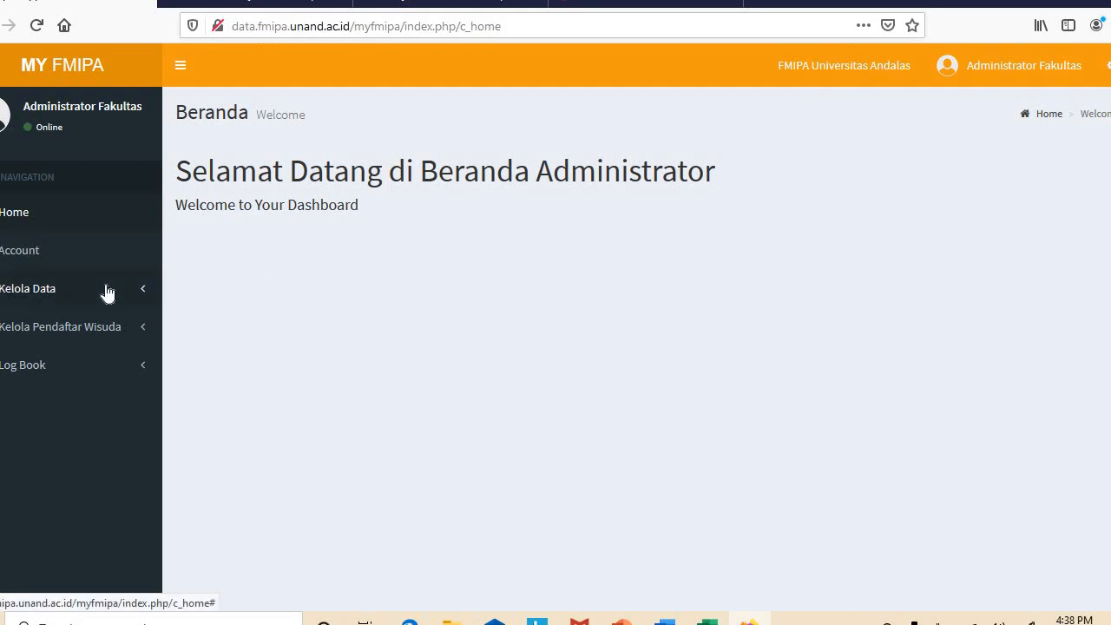
Open Data Pendaftar Wisuda under Kelola Pendaftar Wisuda and view the approved registrant's details
left_click(131, 295)
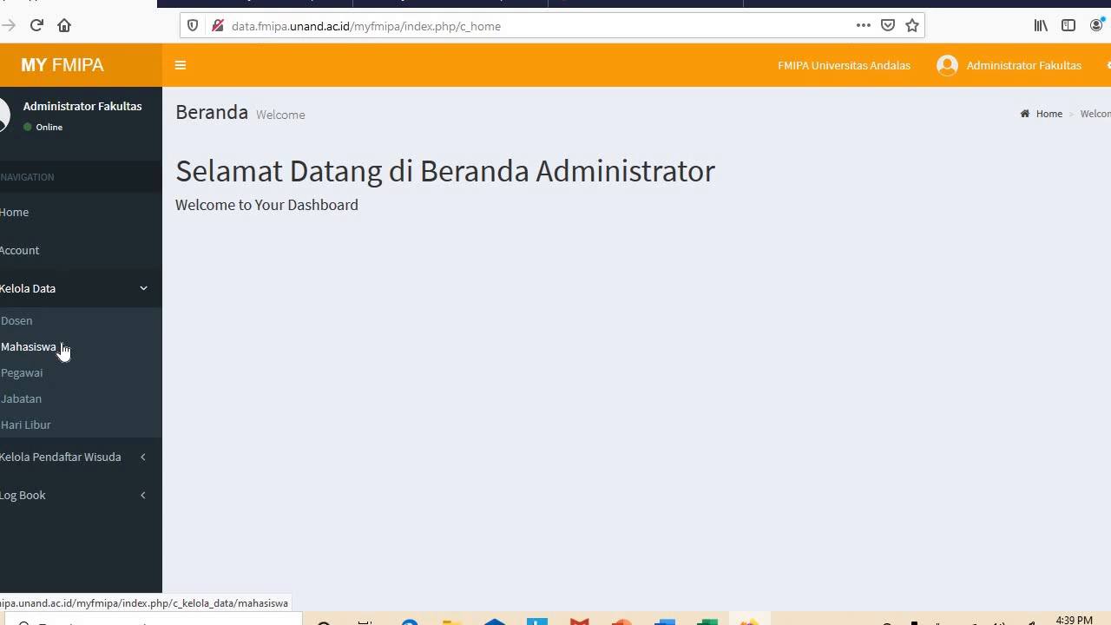
left_click(73, 458)
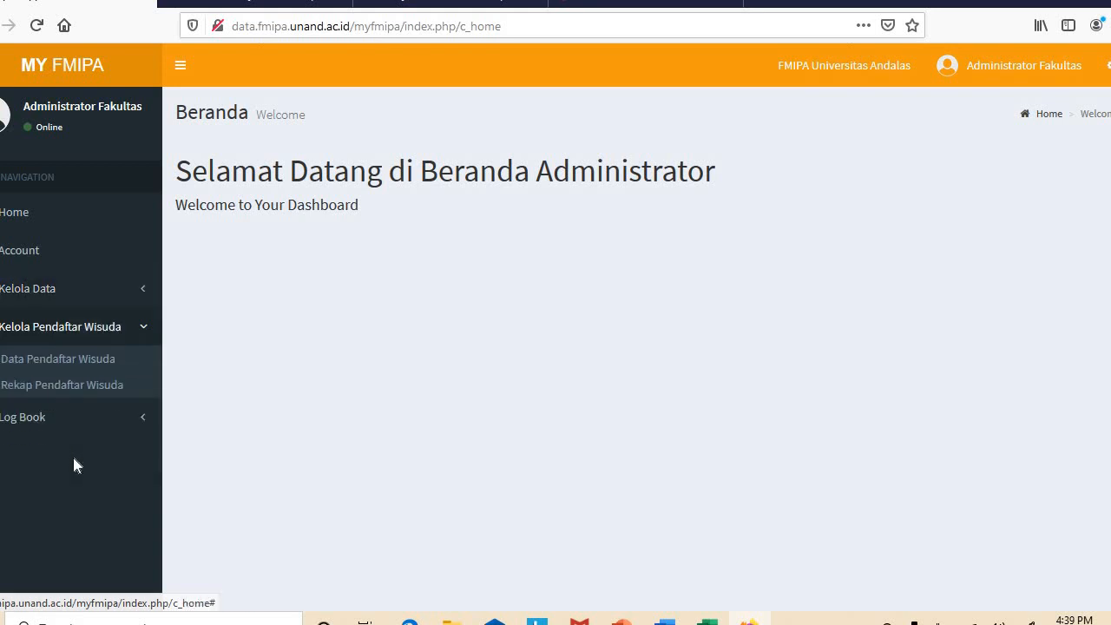
left_click(88, 367)
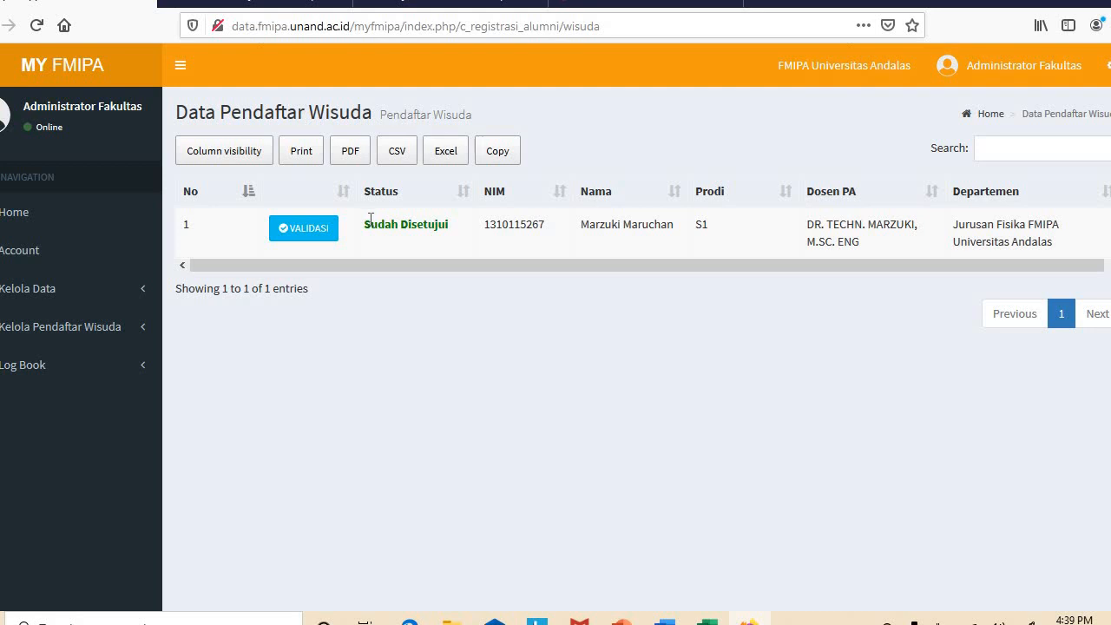
left_click(323, 231)
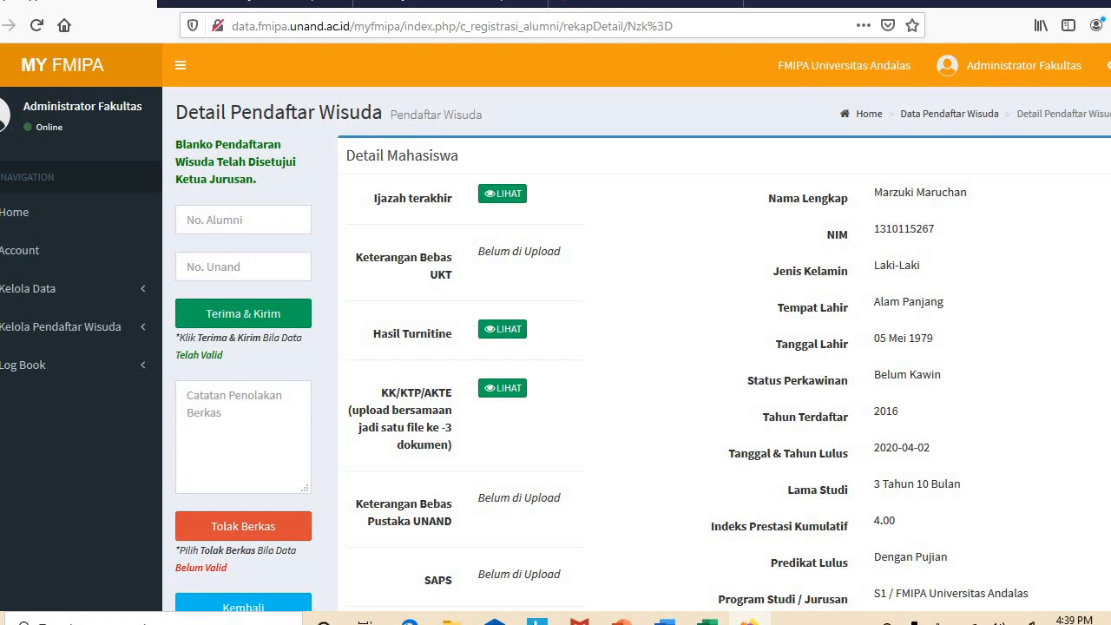
scroll(555, 347, "down", 2)
scroll(555, 347, "up", 2)
scroll(556, 347, "down", 1)
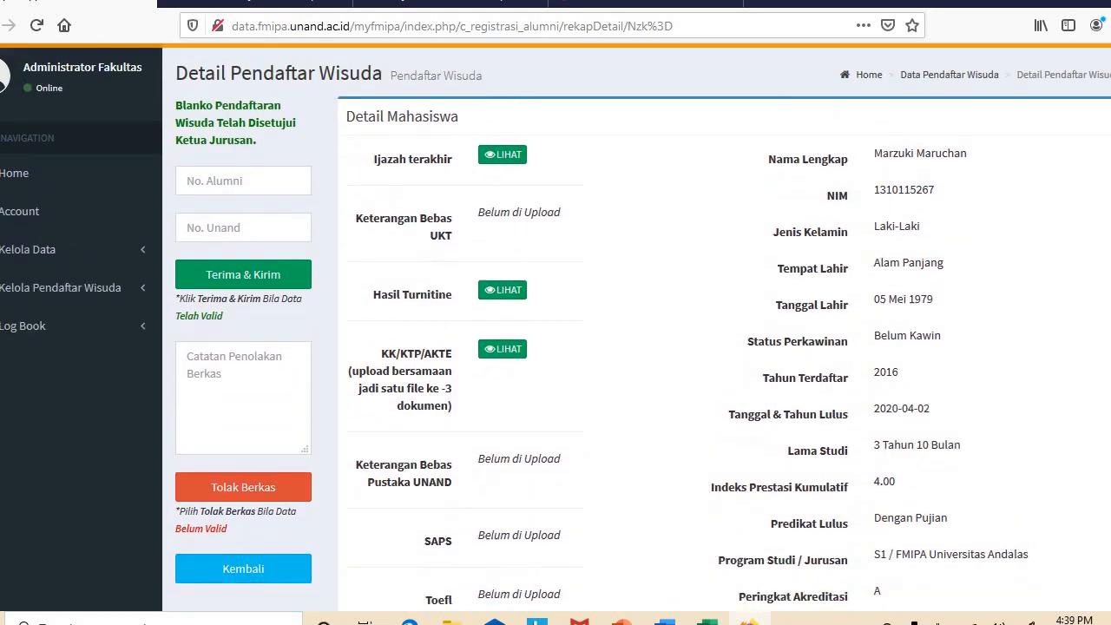
scroll(556, 347, "down", 2)
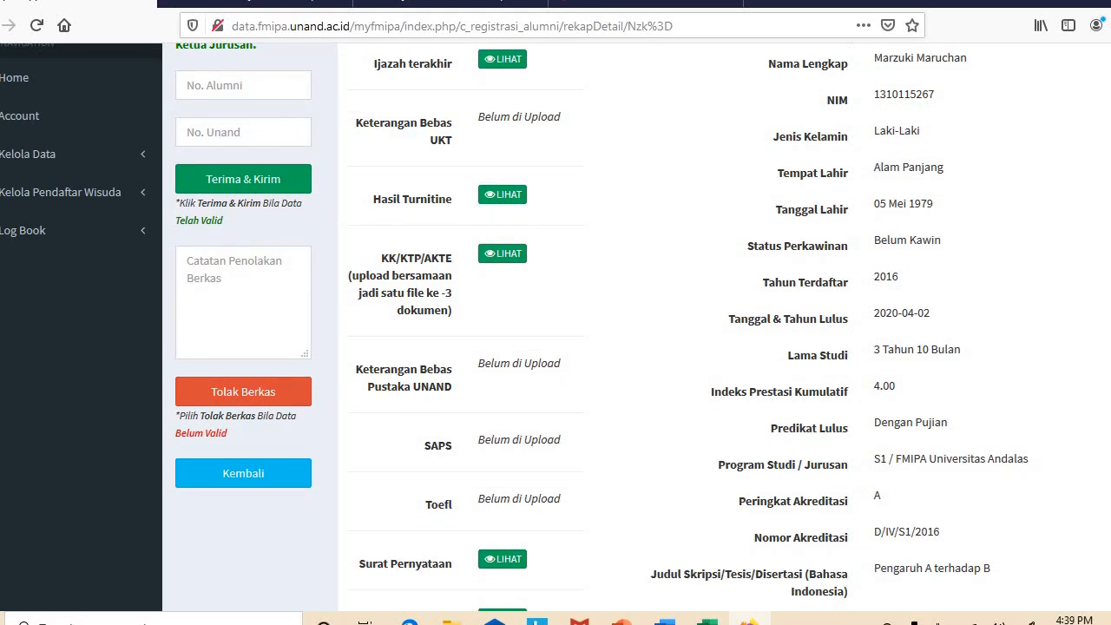
scroll(555, 348, "up", 1)
scroll(556, 347, "up", 1)
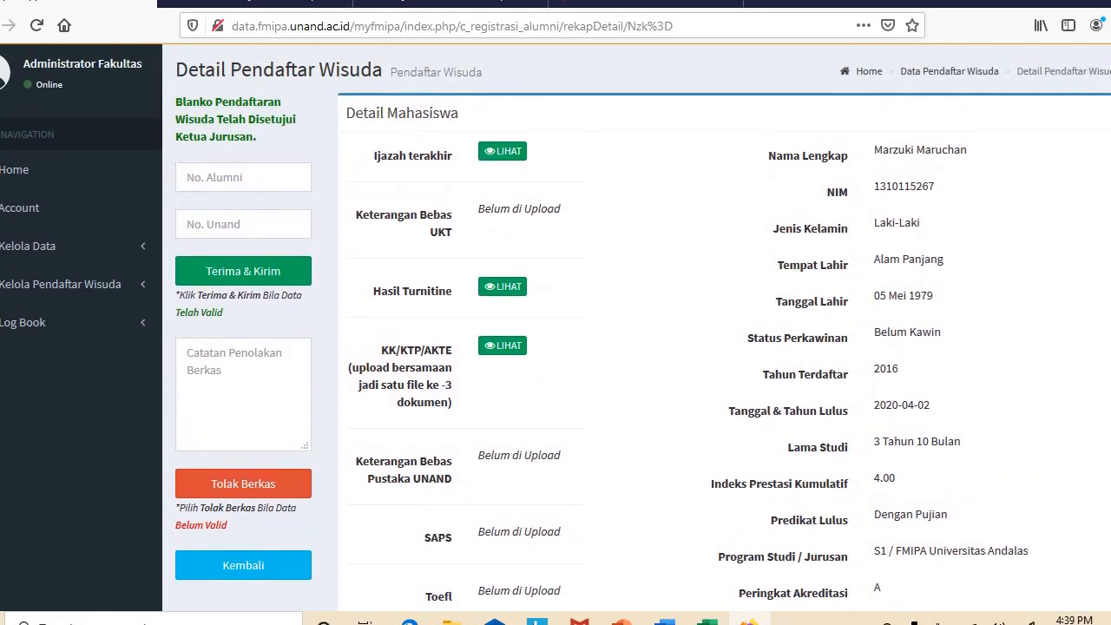
scroll(555, 347, "down", 7)
scroll(555, 347, "down", 9)
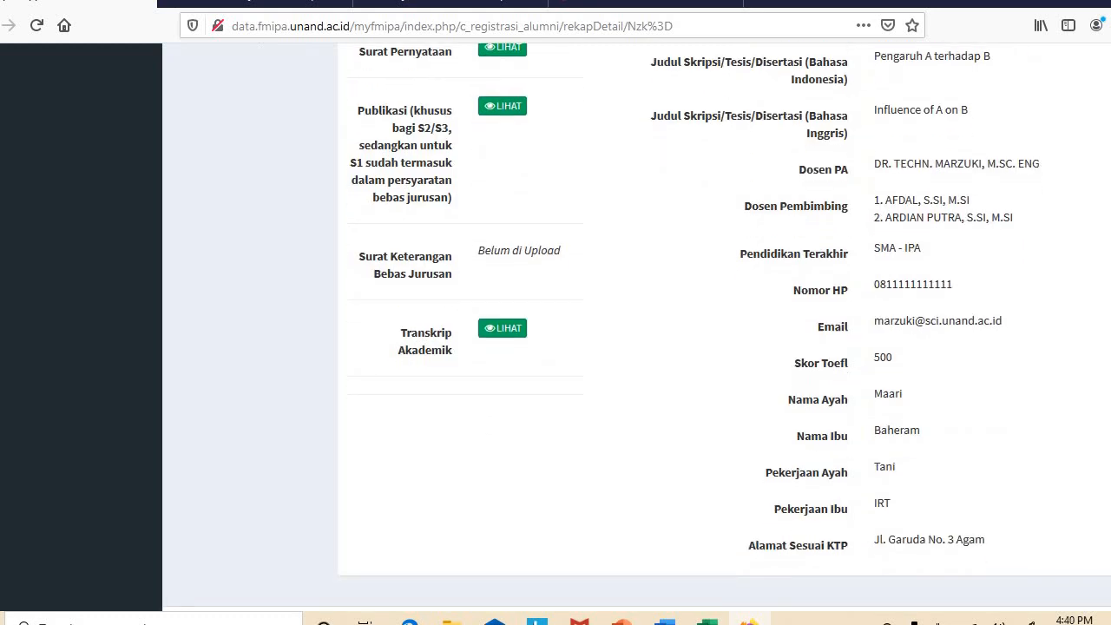
scroll(556, 348, "up", 12)
scroll(555, 348, "up", 6)
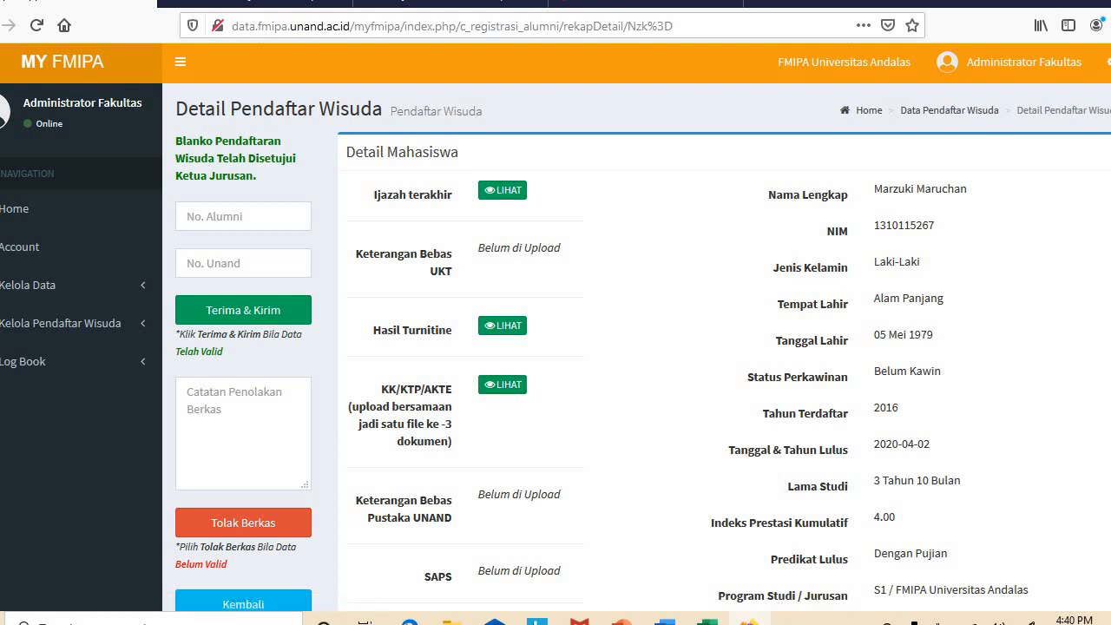
scroll(772, 321, "down", 5)
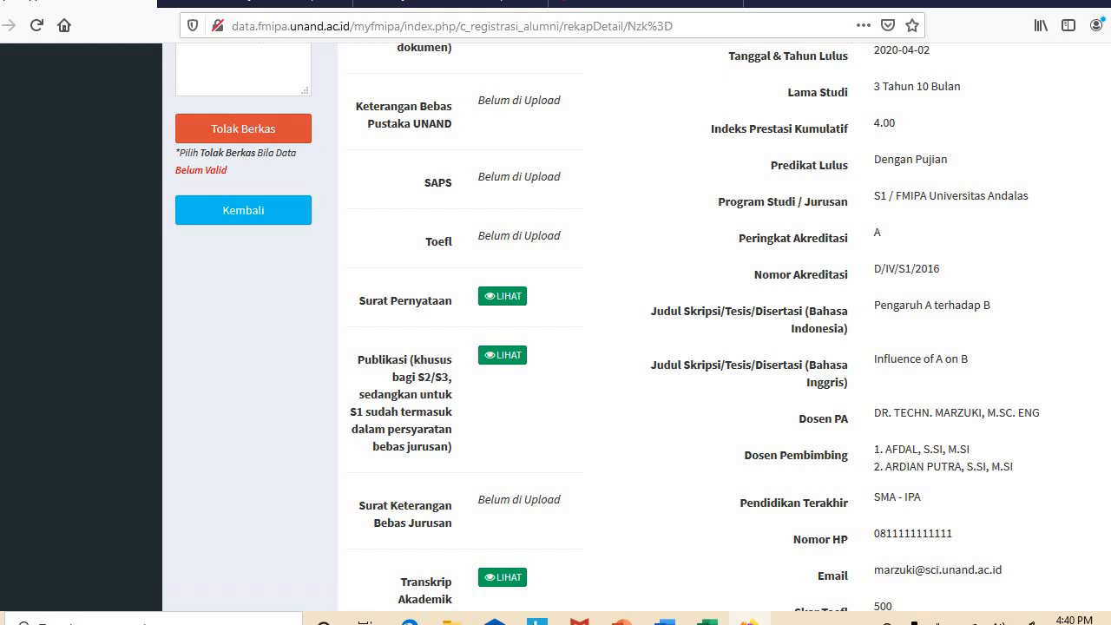
scroll(678, 468, "down", 2)
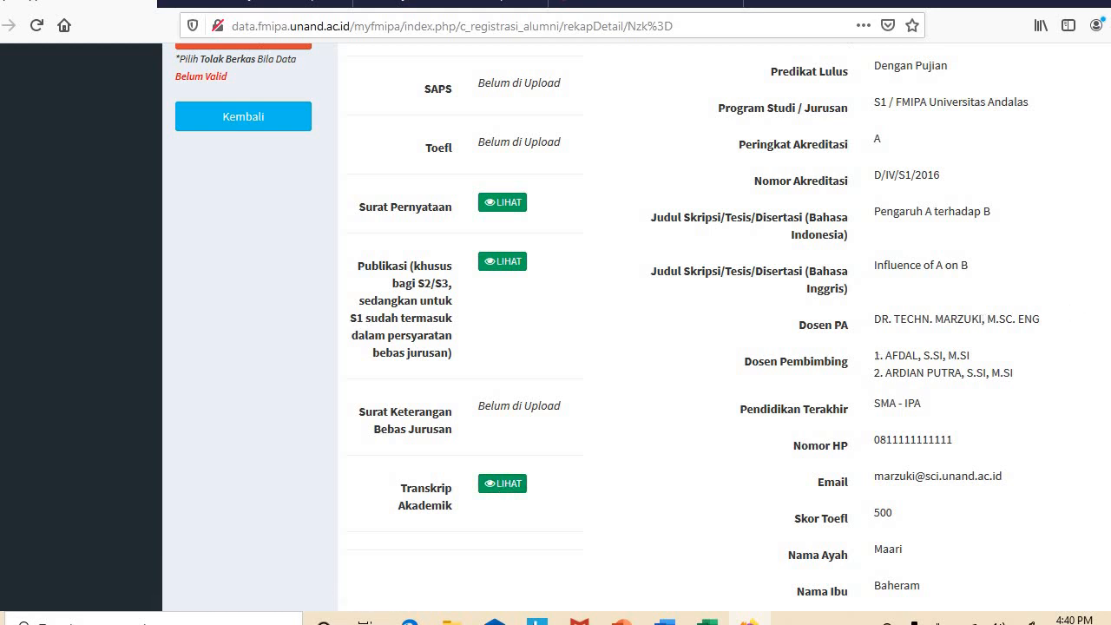
scroll(838, 161, "up", 6)
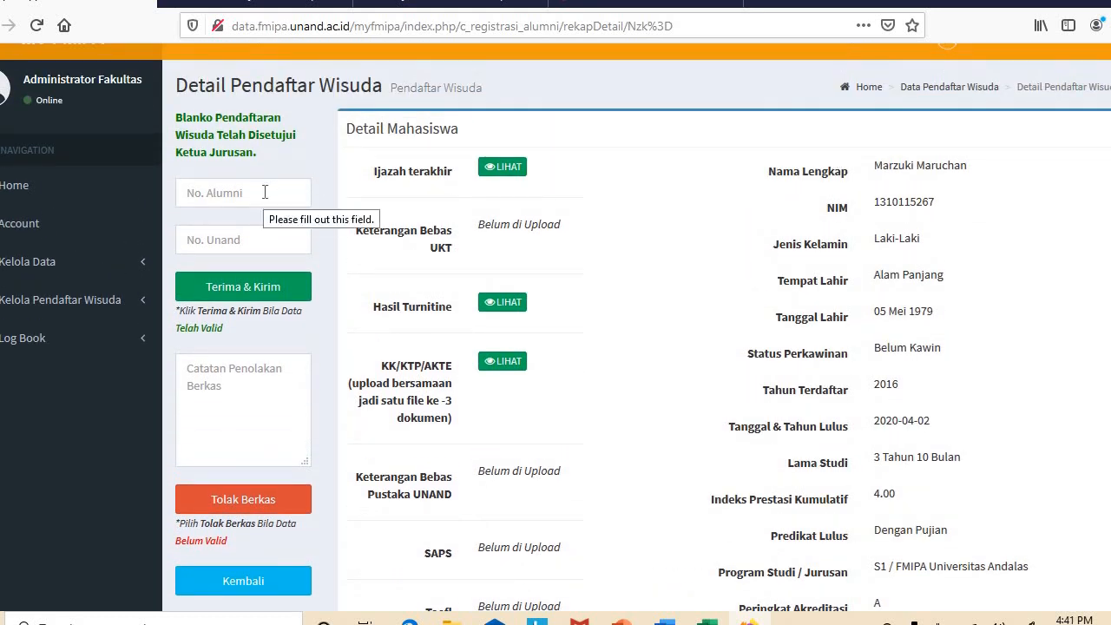
Fill in alumni number 1111111 from the saved suggestion
left_click(265, 192)
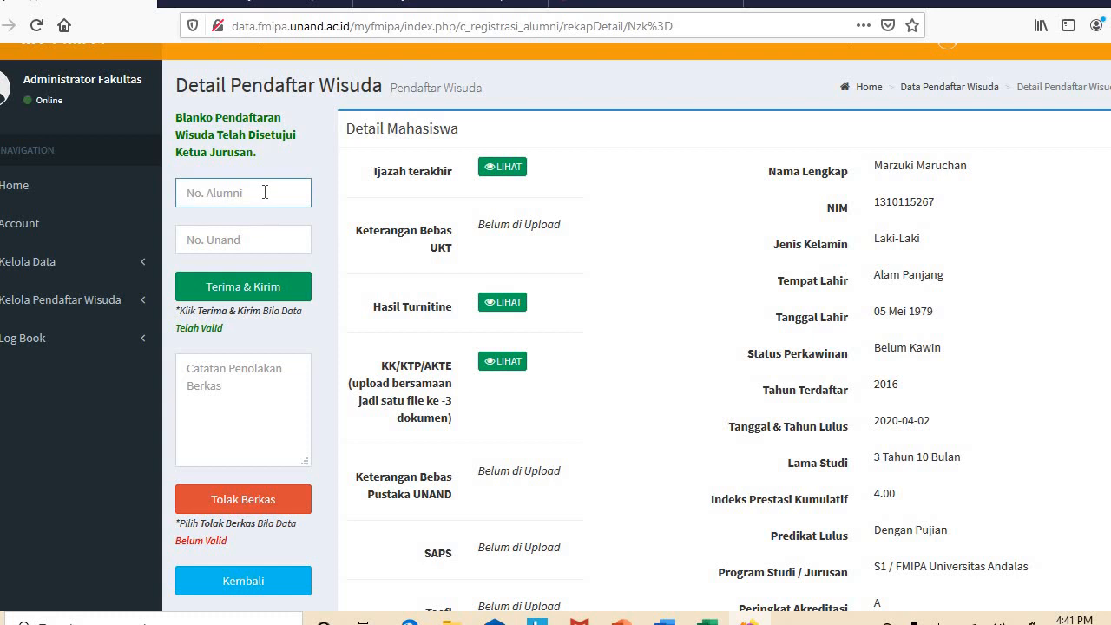
type("0")
type("1")
type("1111")
key("BackSpace")
key("BackSpace")
key("BackSpace")
key("BackSpace")
key("BackSpace")
key("BackSpace")
type("1")
left_click(242, 218)
Fill in UNAND number 12000000, then accept the registration and send both numbers
left_click(239, 239)
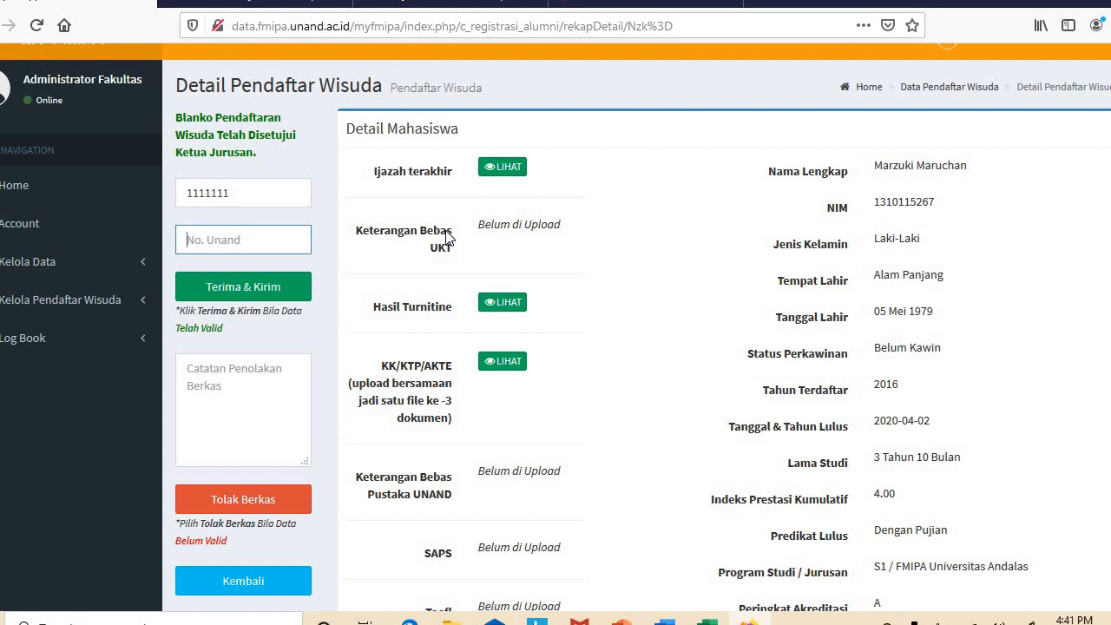
left_click(271, 242)
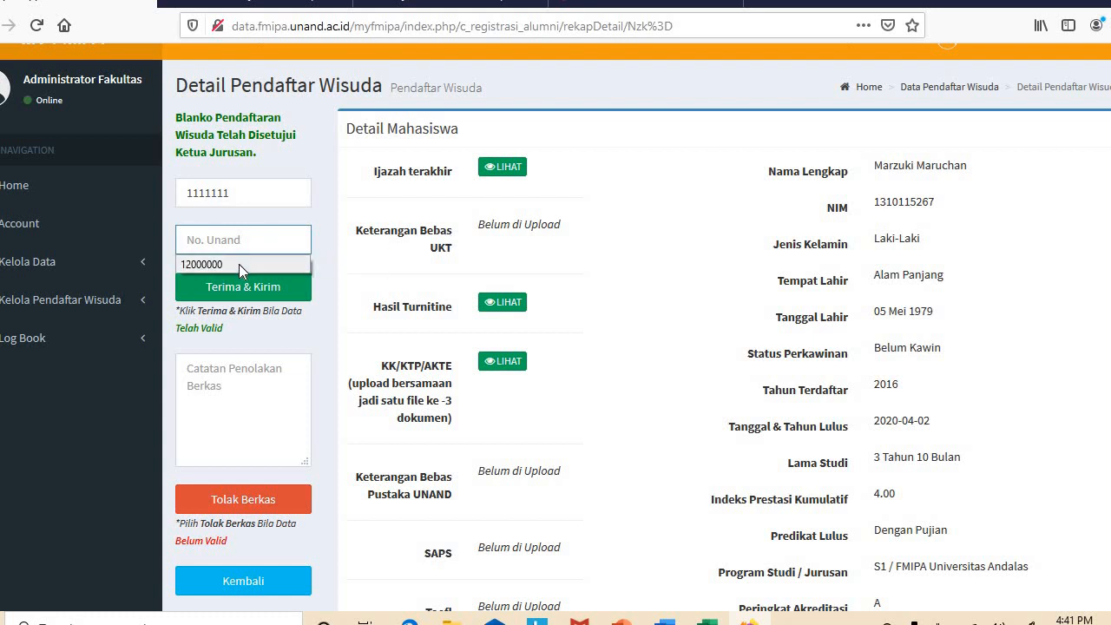
left_click(238, 264)
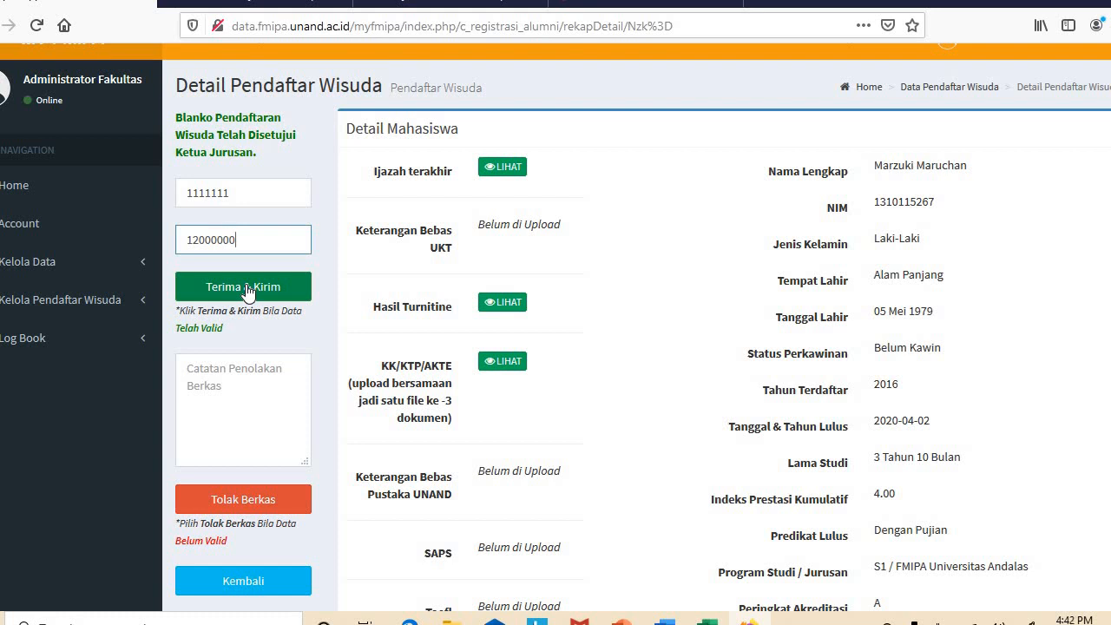
left_click(220, 382)
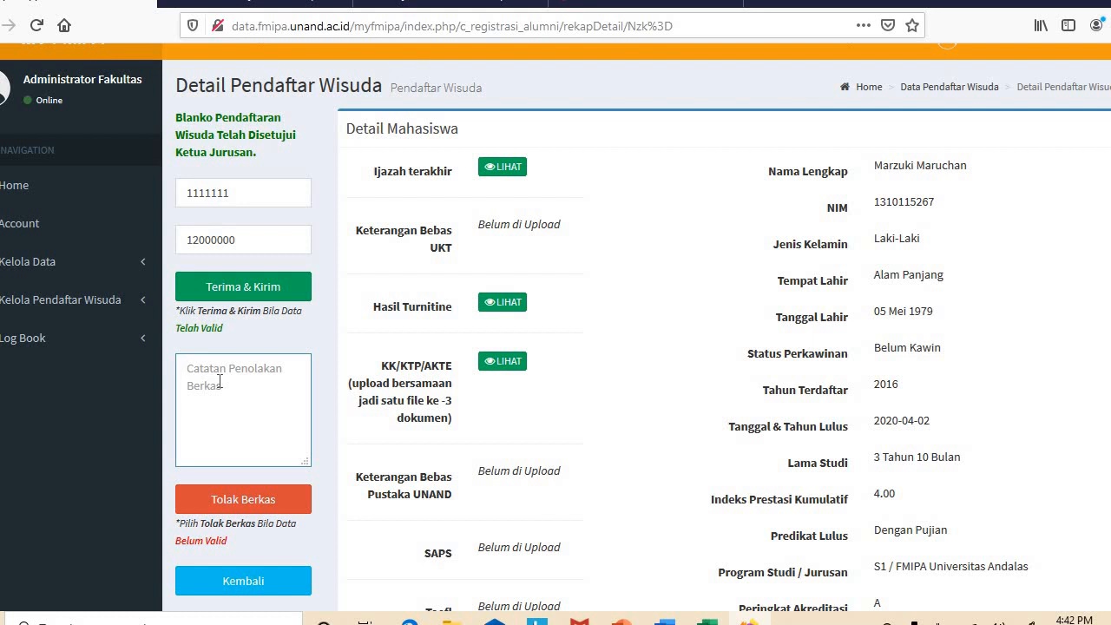
left_click(285, 290)
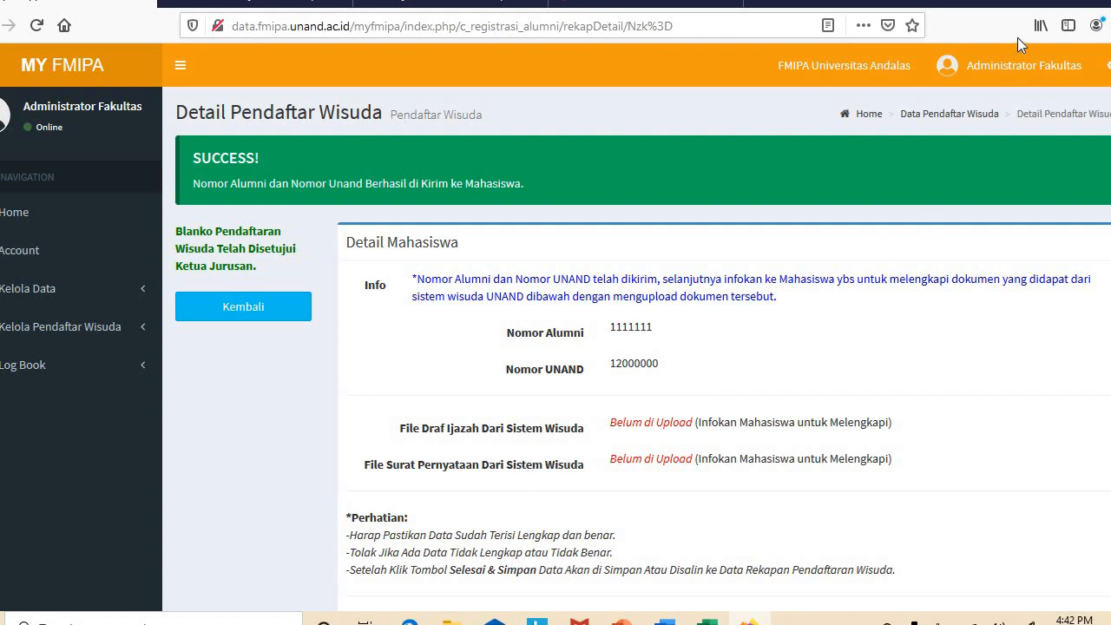
Sign out of the Administrator Fakultas account
left_click(1011, 71)
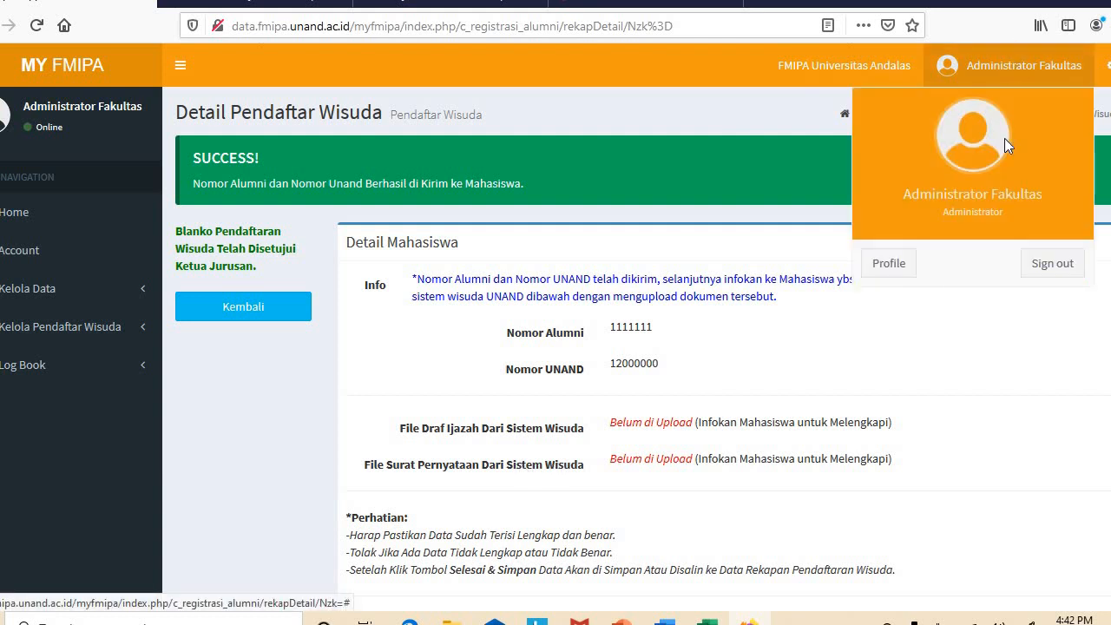
left_click(1038, 256)
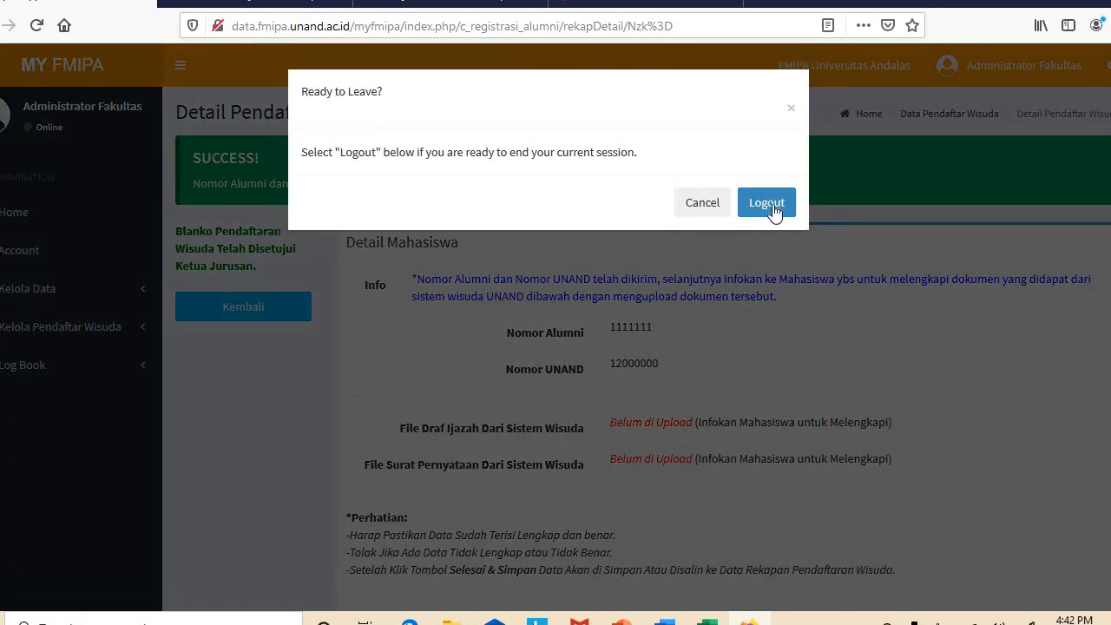
left_click(771, 211)
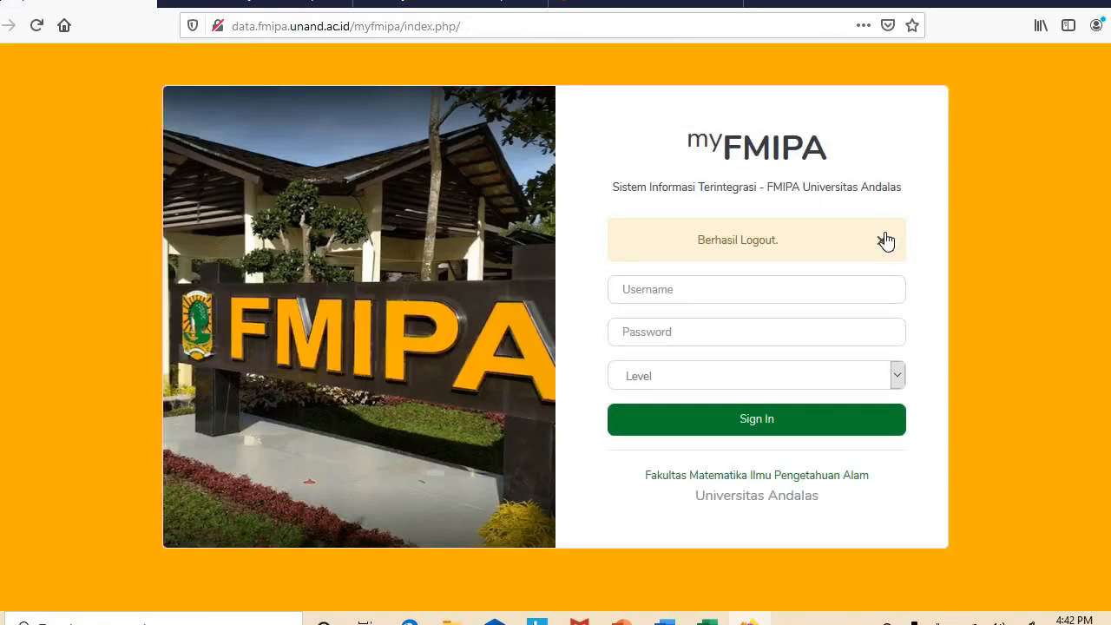
left_click(881, 240)
Log in as the student at Mahasiswa level and open the Pendaftaran Wisuda page
left_click(766, 232)
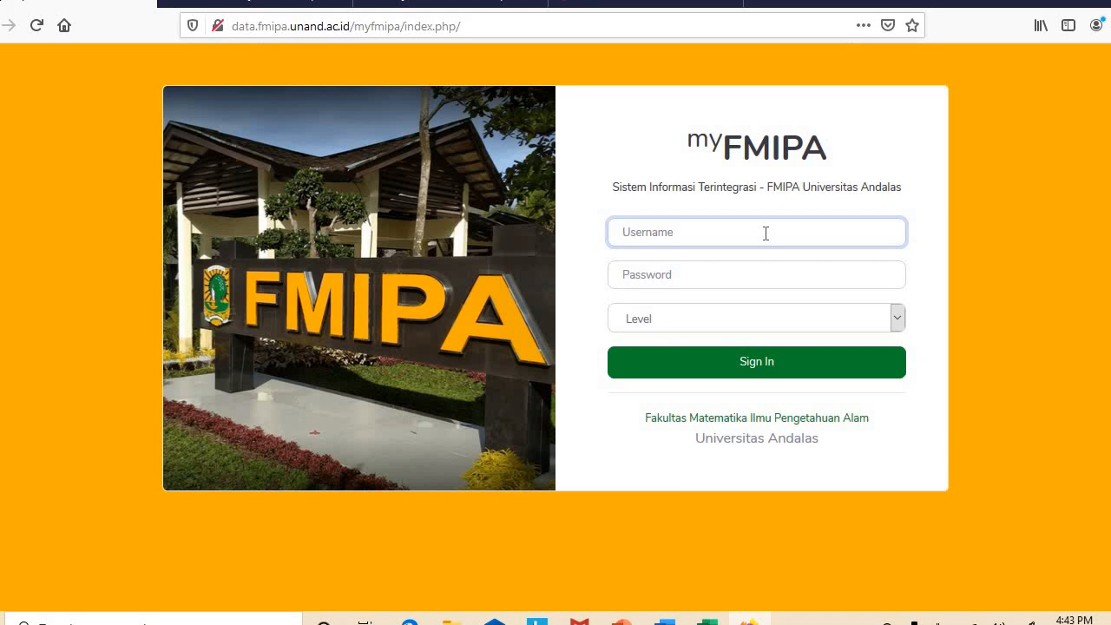
type("13")
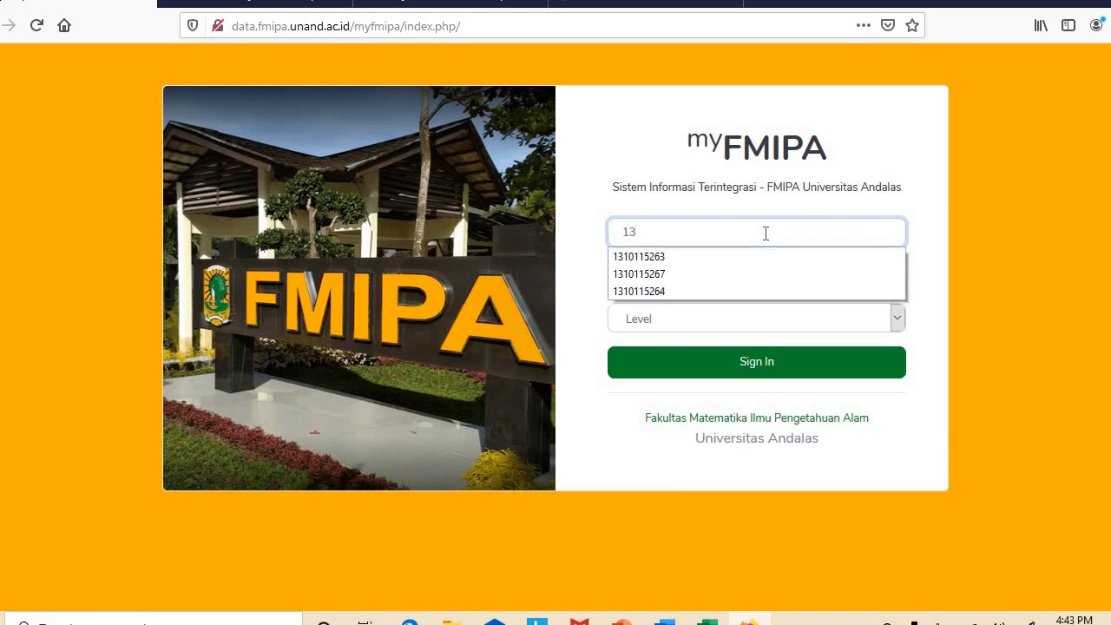
left_click(686, 273)
left_click(680, 272)
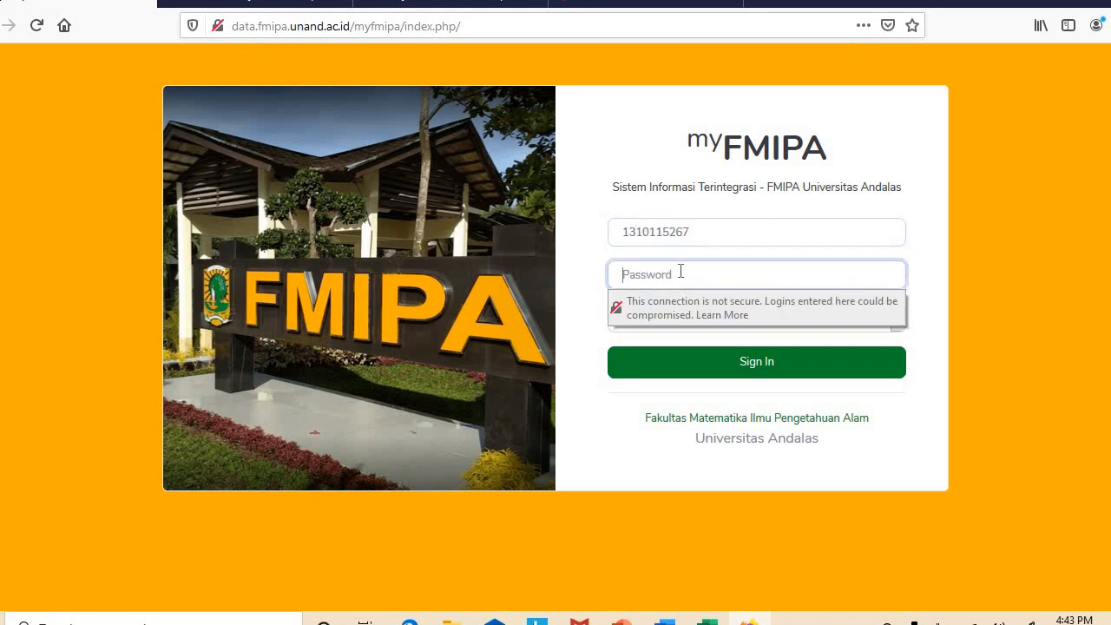
type("••••••")
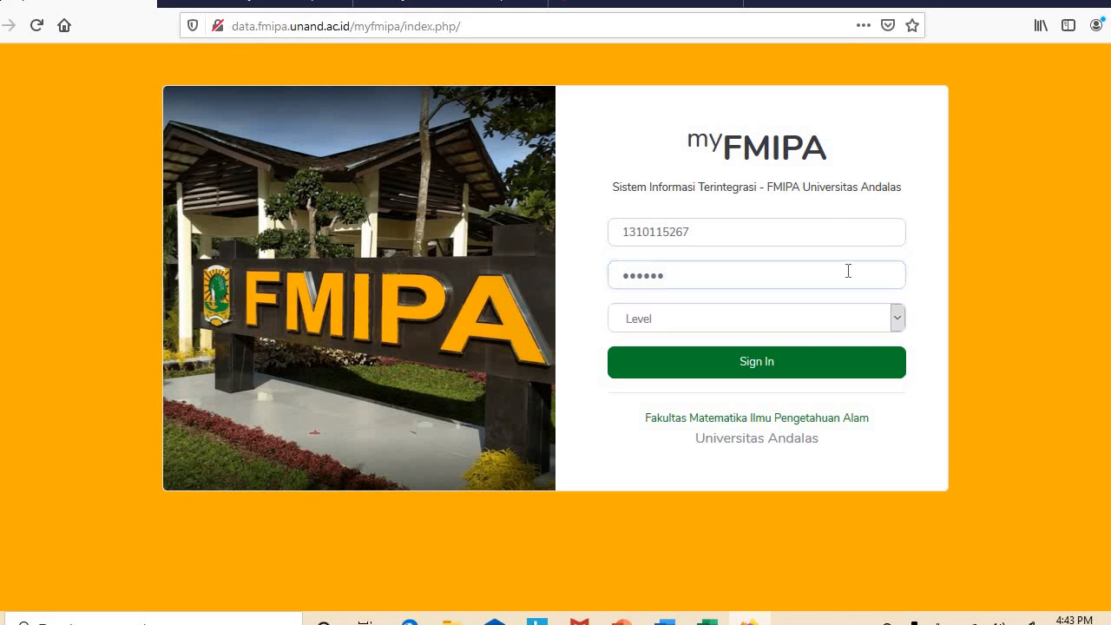
left_click(776, 318)
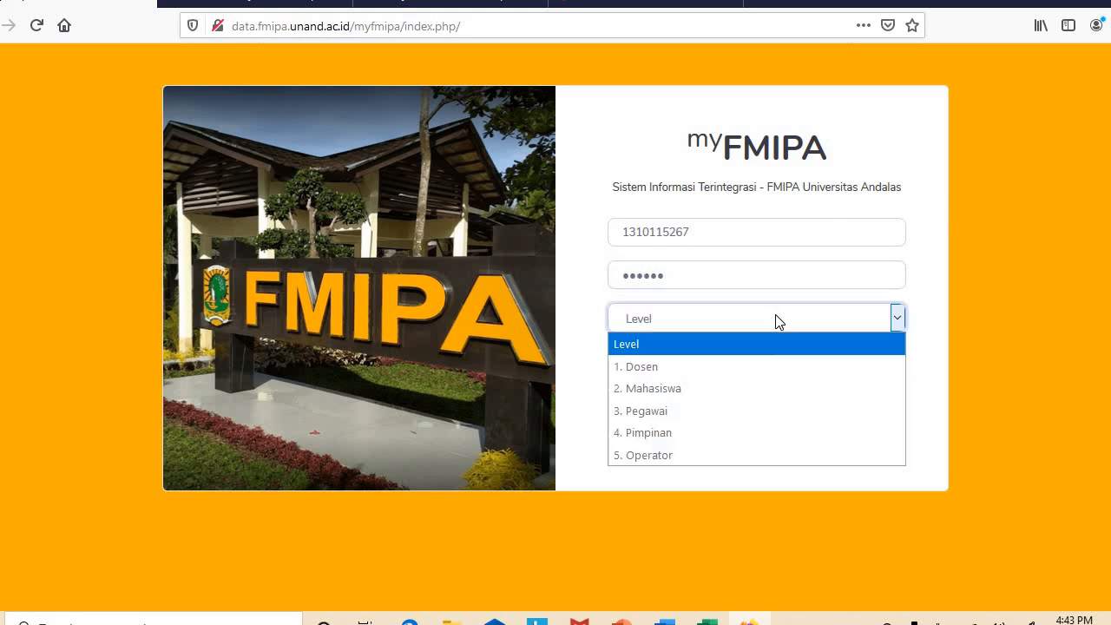
left_click(684, 386)
left_click(719, 358)
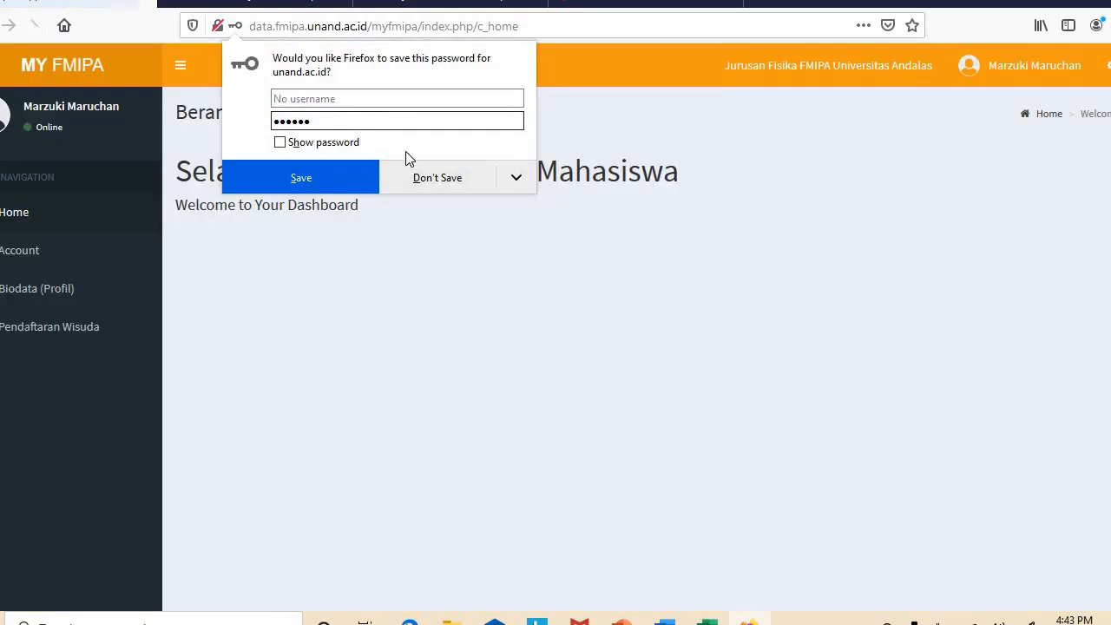
left_click(422, 180)
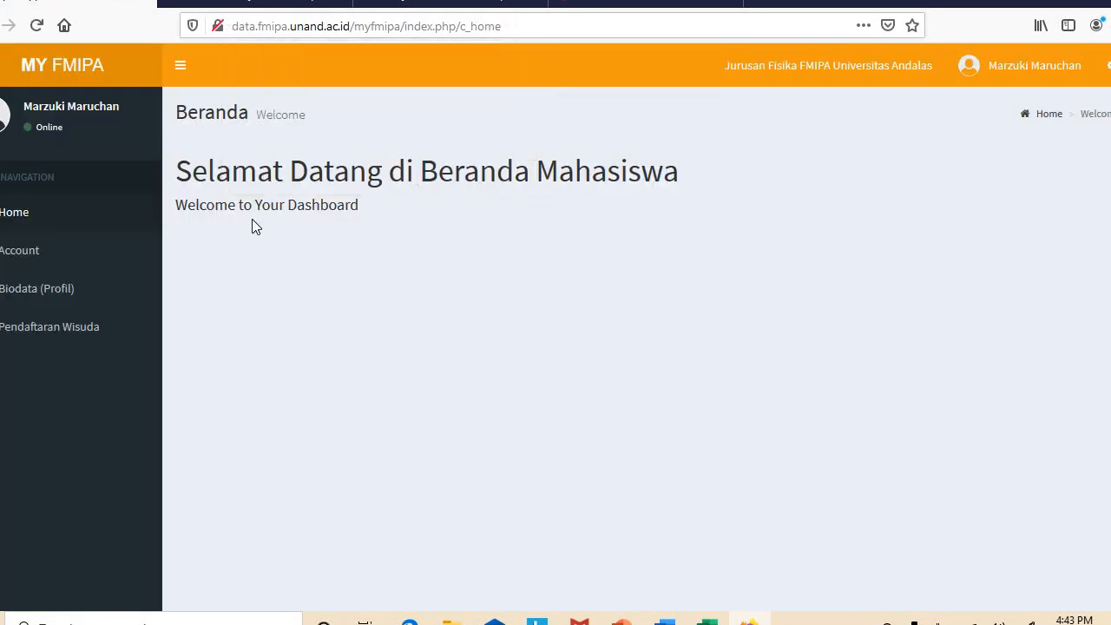
left_click(70, 330)
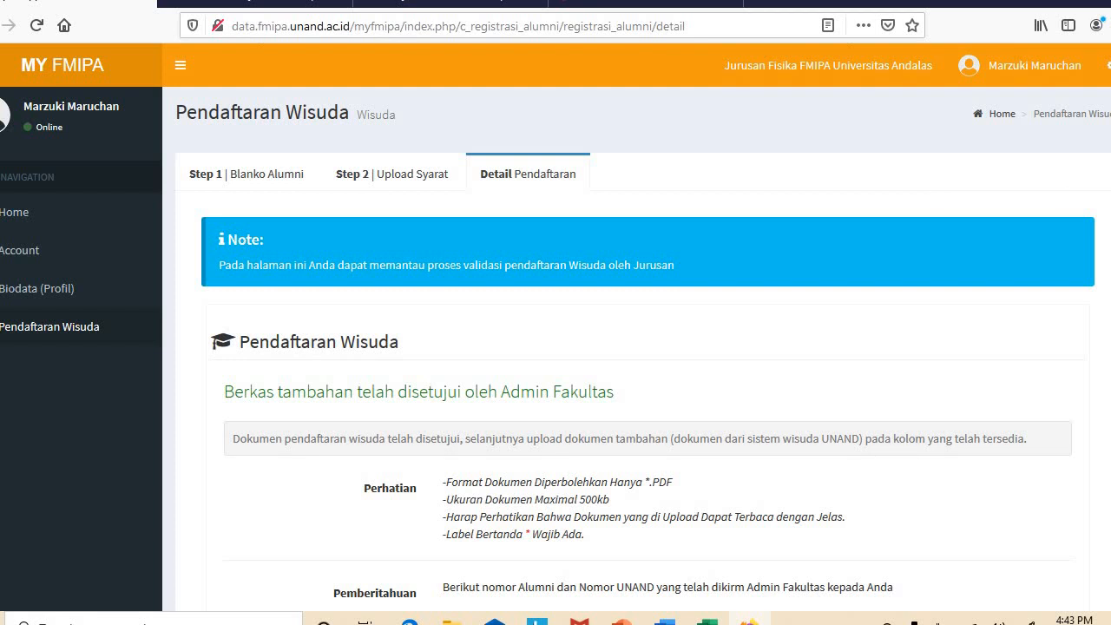
scroll(819, 375, "down", 5)
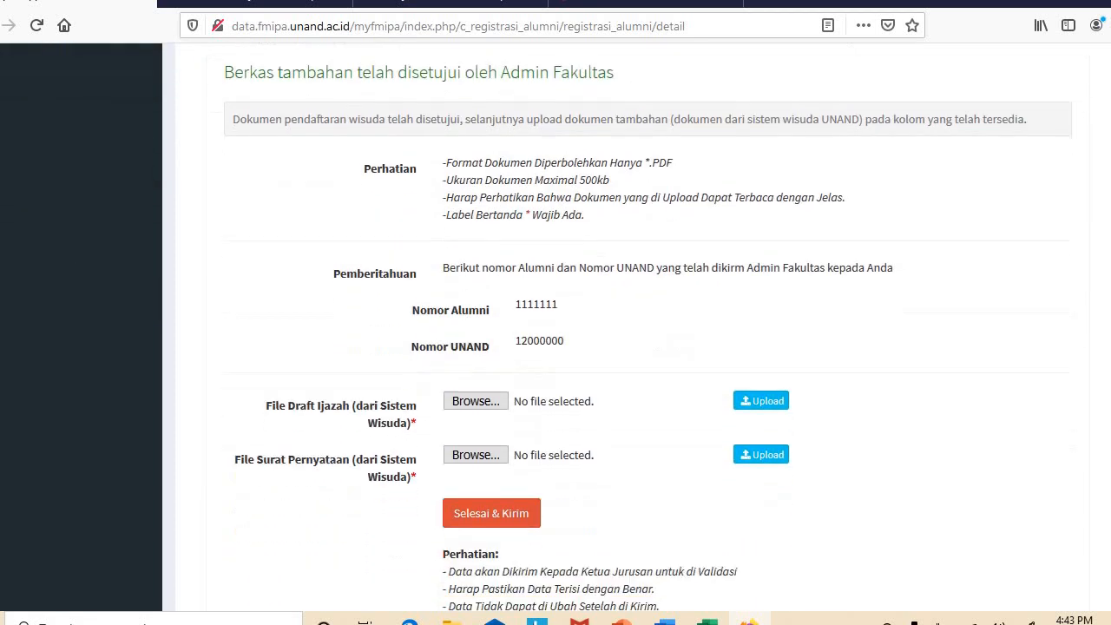
Upload Test my fmipa.pdf as the draft diploma file
left_click(497, 402)
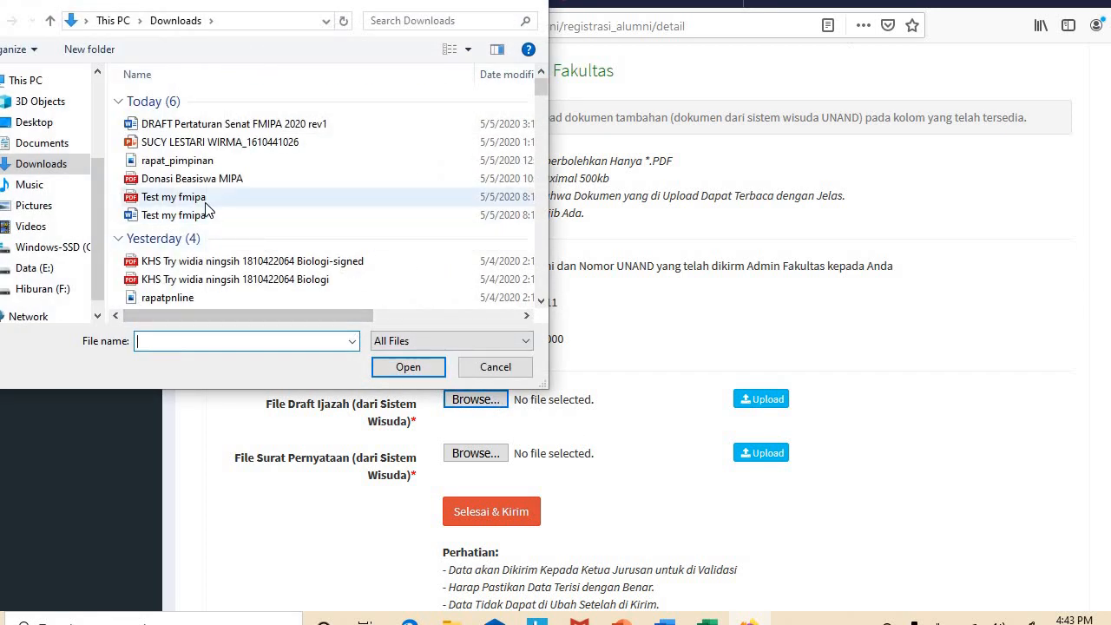
left_click(205, 200)
left_click(397, 367)
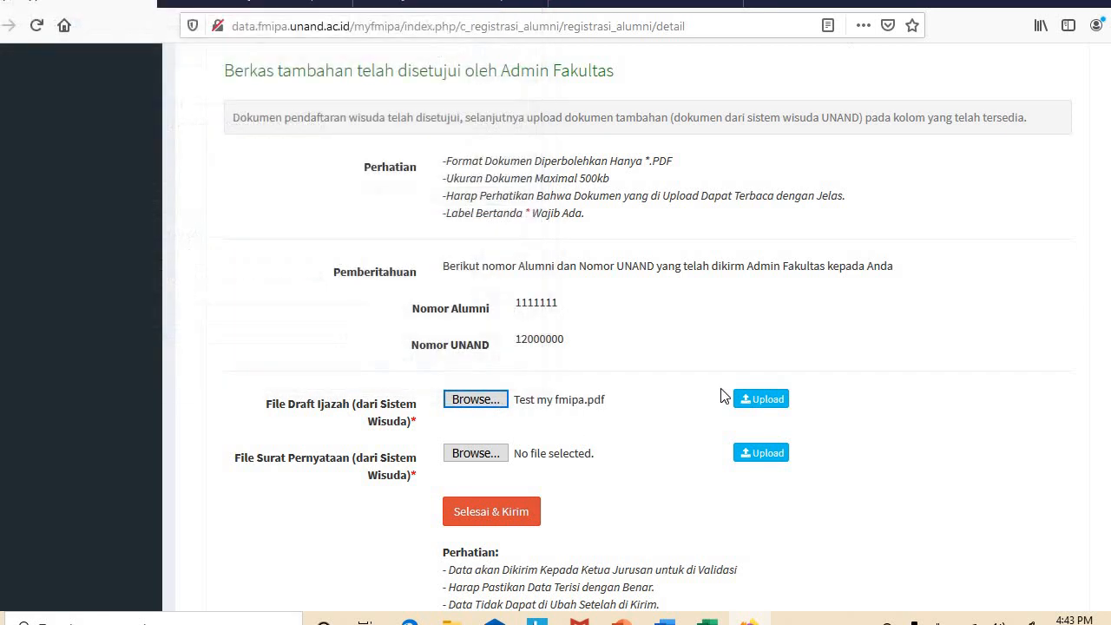
left_click(749, 400)
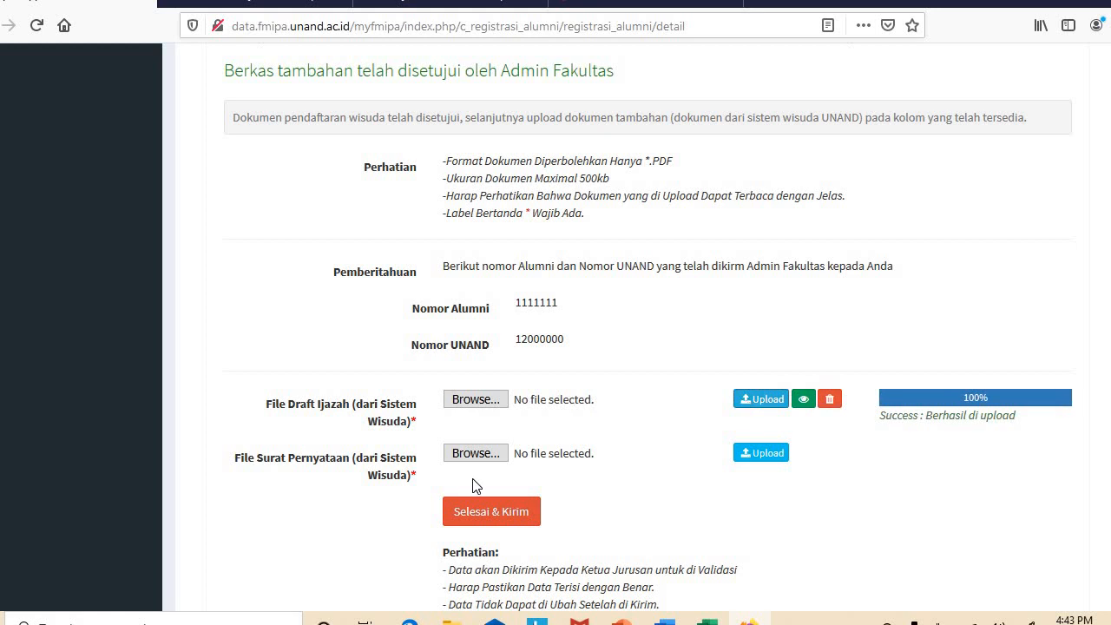
Upload Test my fmipa.pdf as the statement letter and submit via Selesai & Kirim
left_click(473, 453)
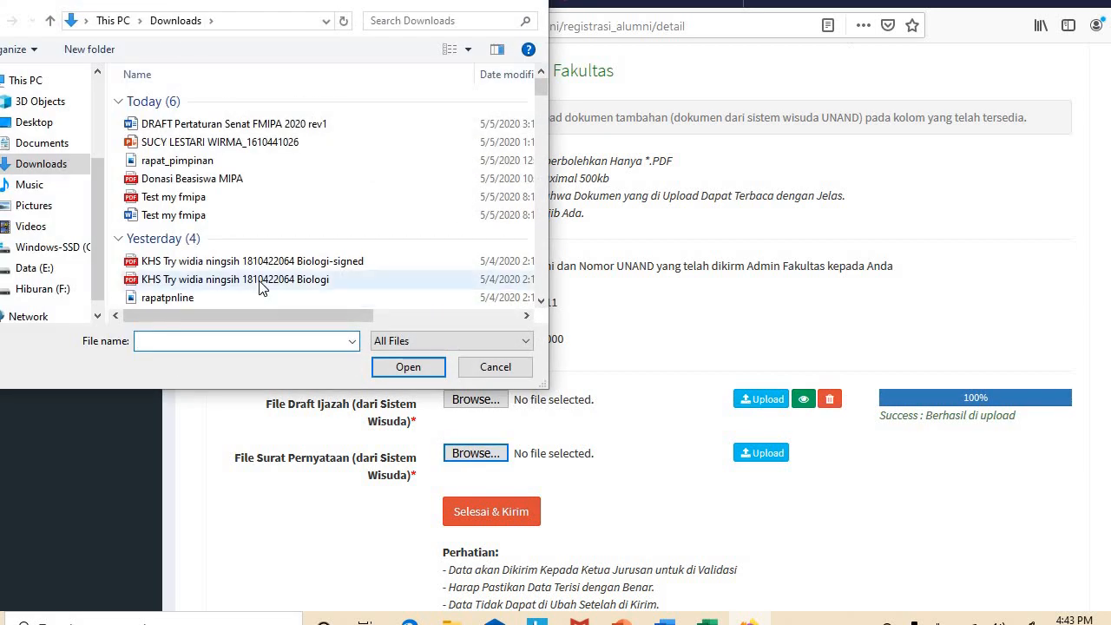
left_click(189, 201)
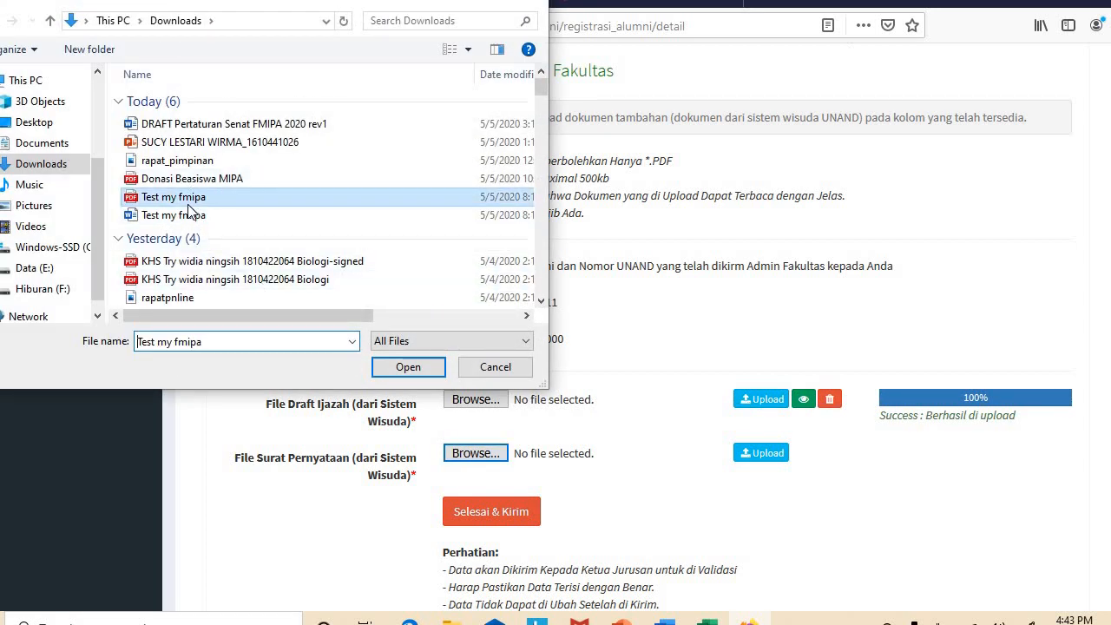
left_click(386, 365)
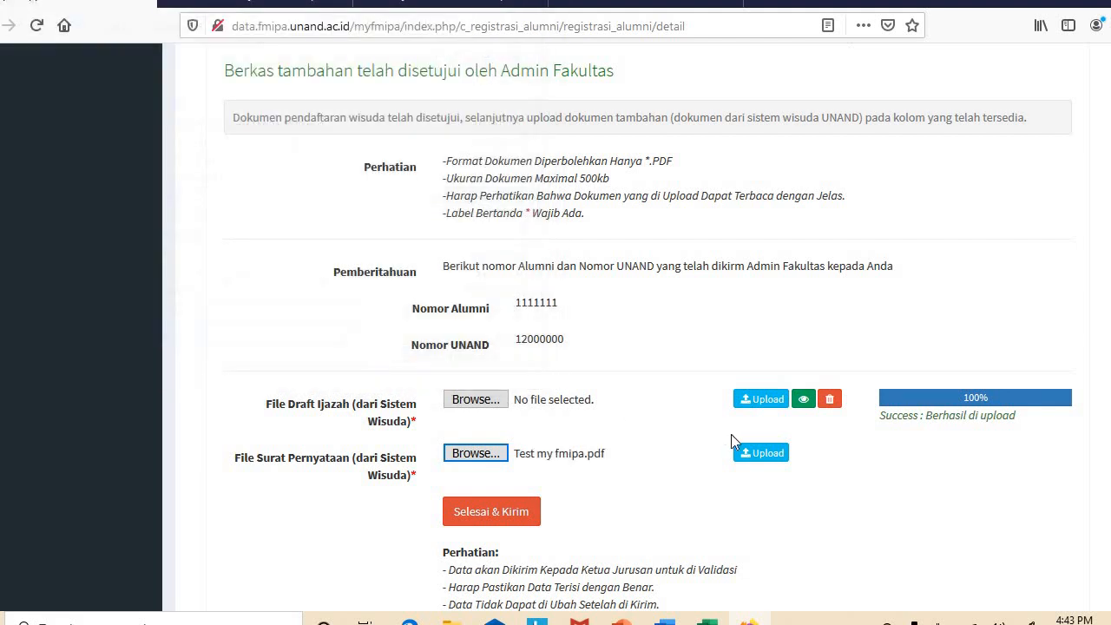
left_click(750, 460)
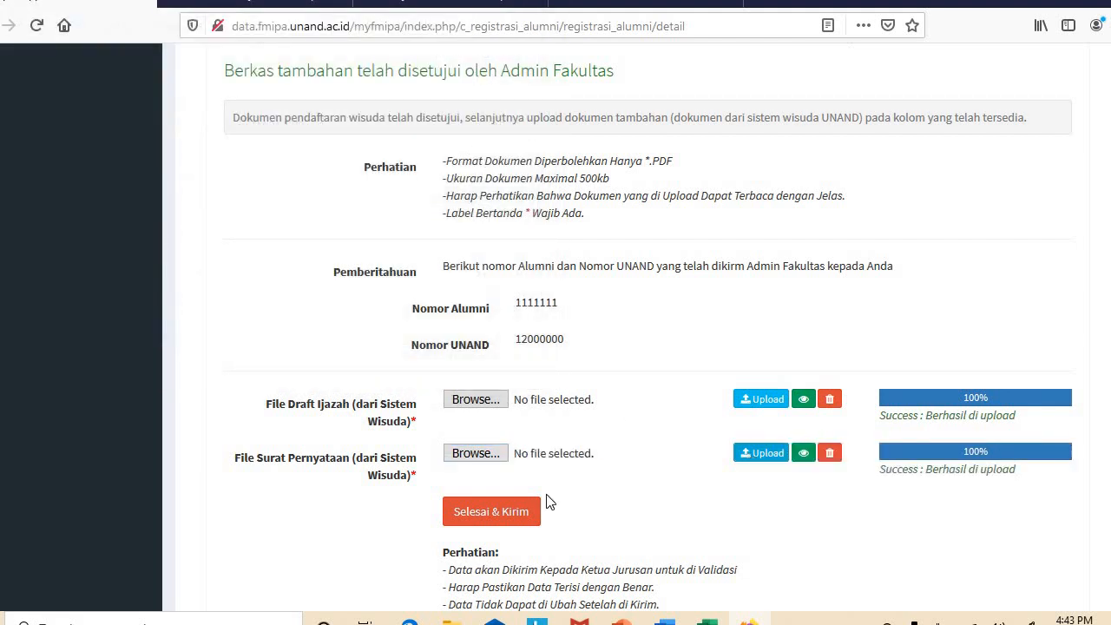
left_click(519, 513)
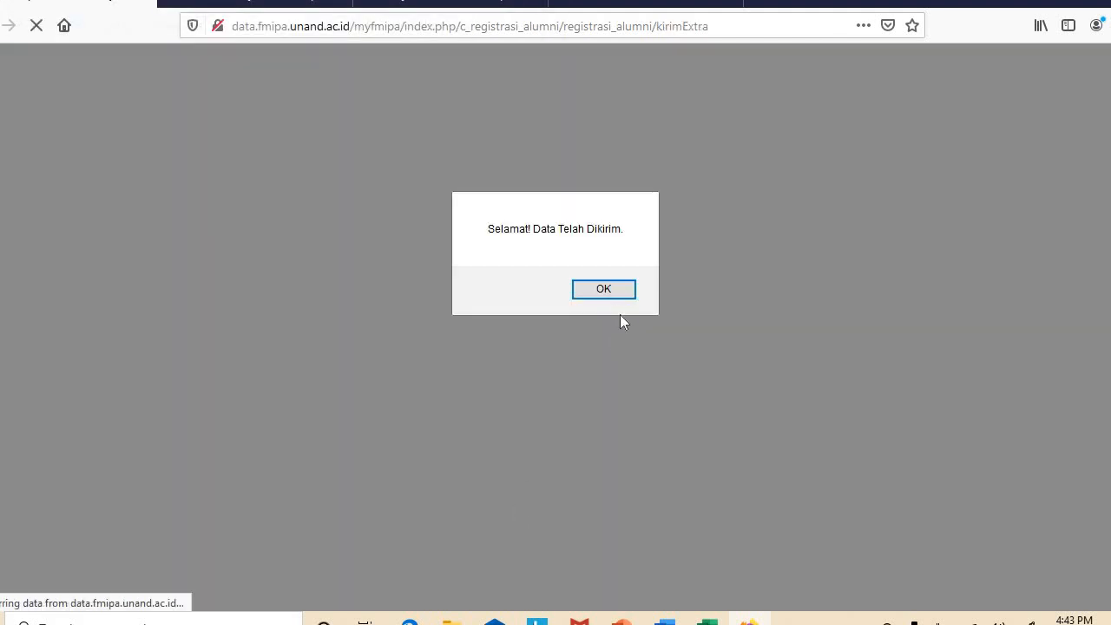
left_click(603, 289)
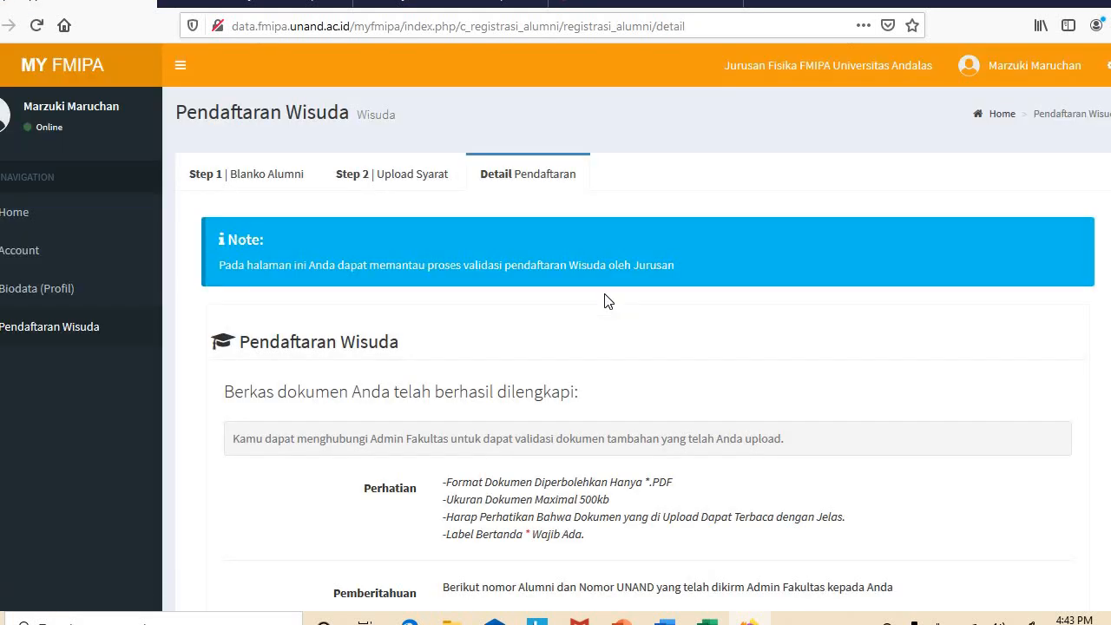
Sign out of the student account
left_click(1009, 76)
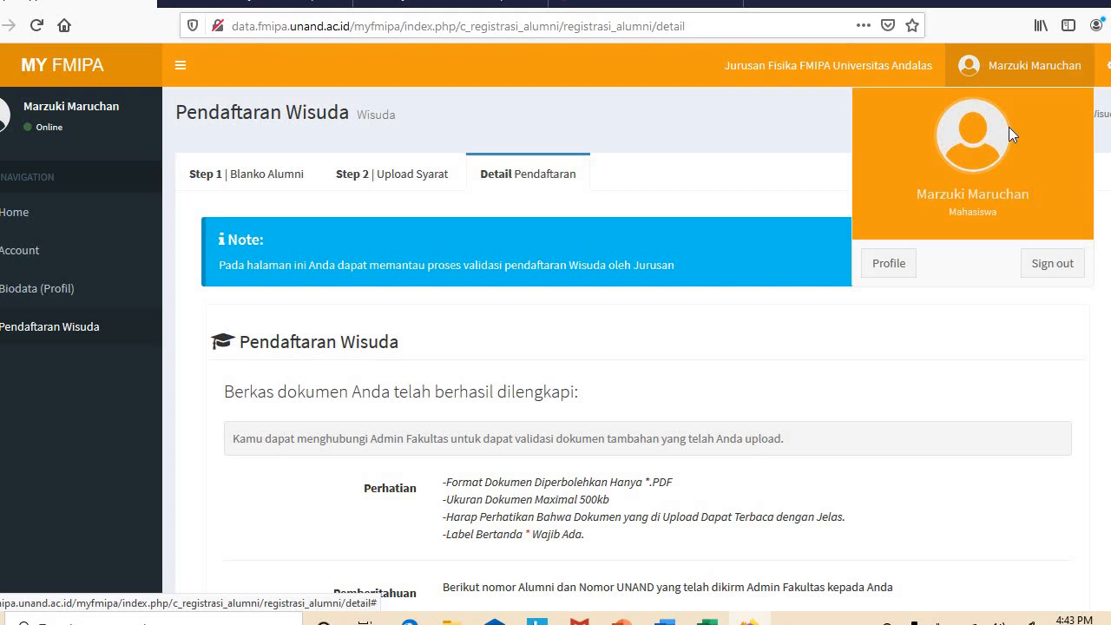
left_click(1037, 267)
left_click(785, 208)
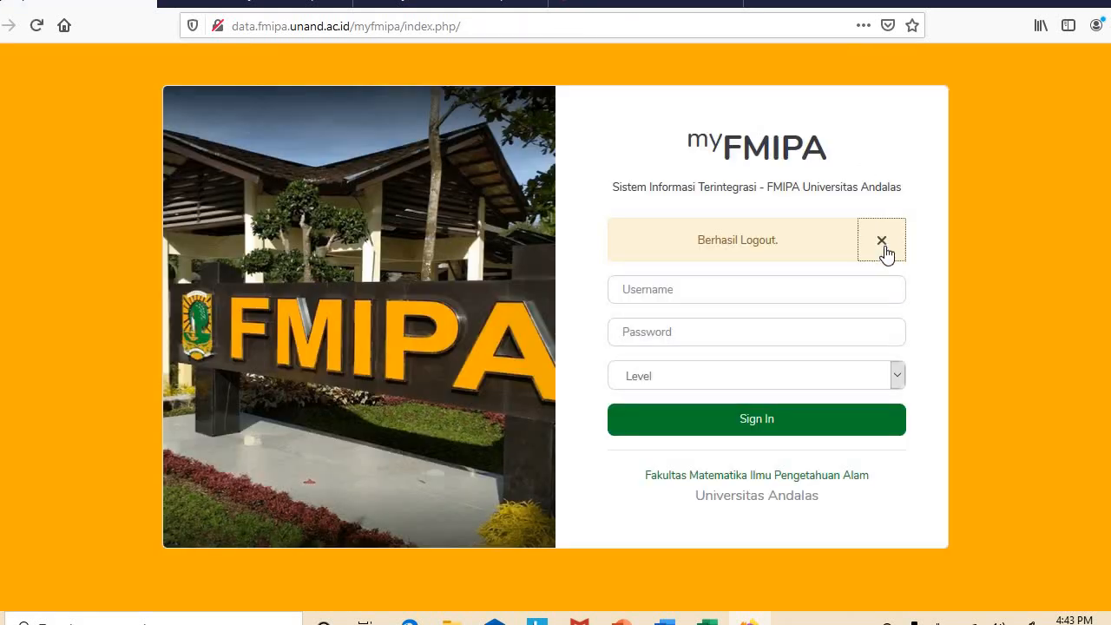
left_click(882, 239)
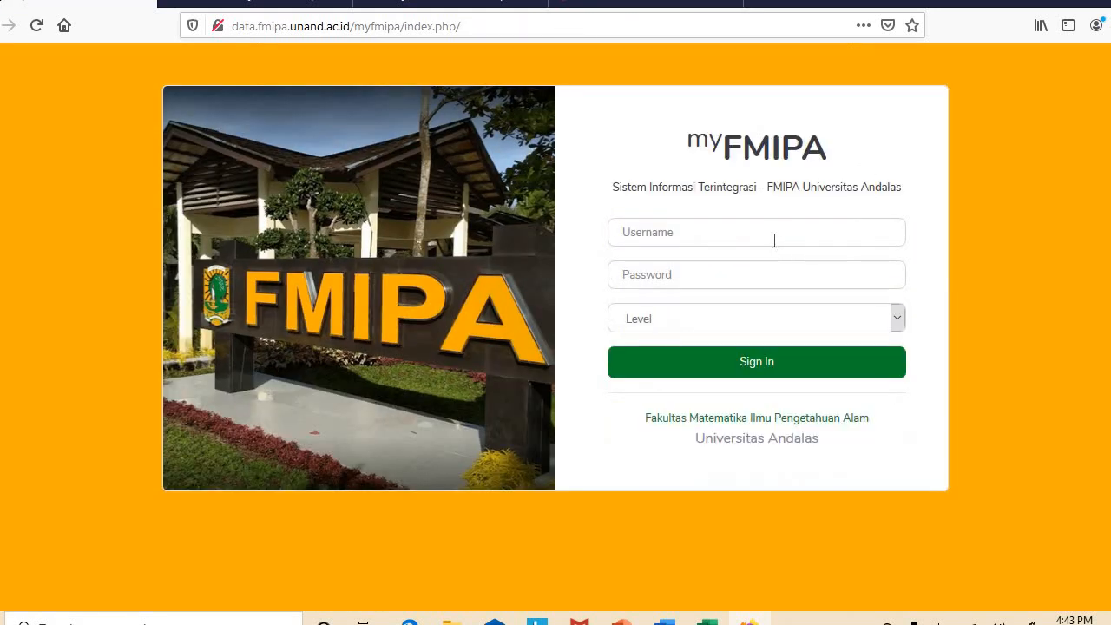
Log in as fmipa with the admin password at Level 5. Operator, declining to save the password
left_click(774, 240)
type("fmipa")
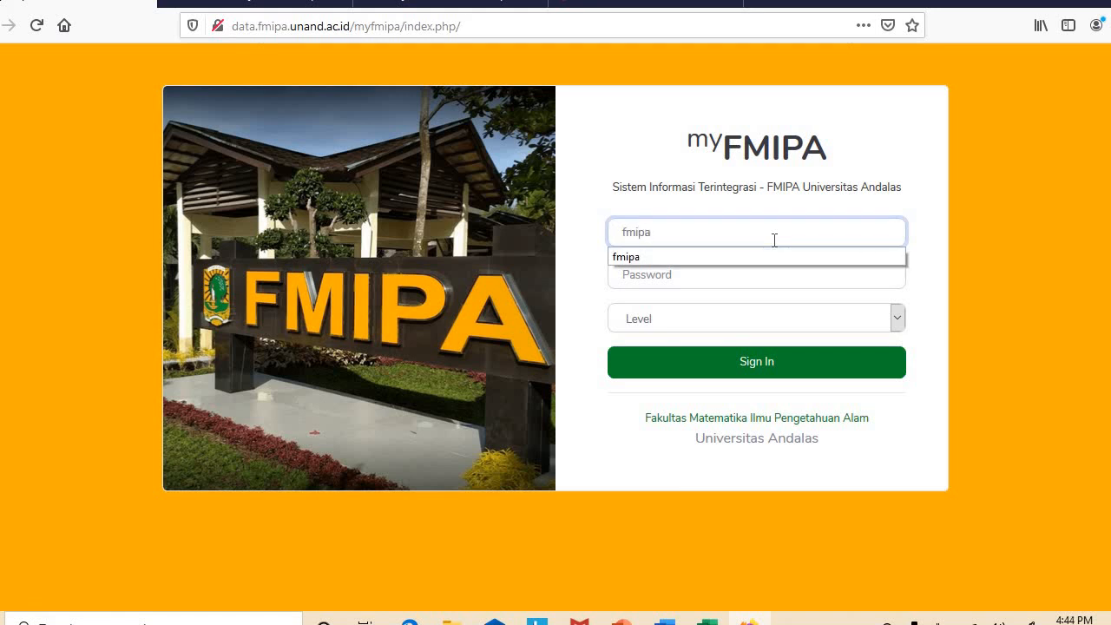
left_click(767, 256)
left_click(743, 275)
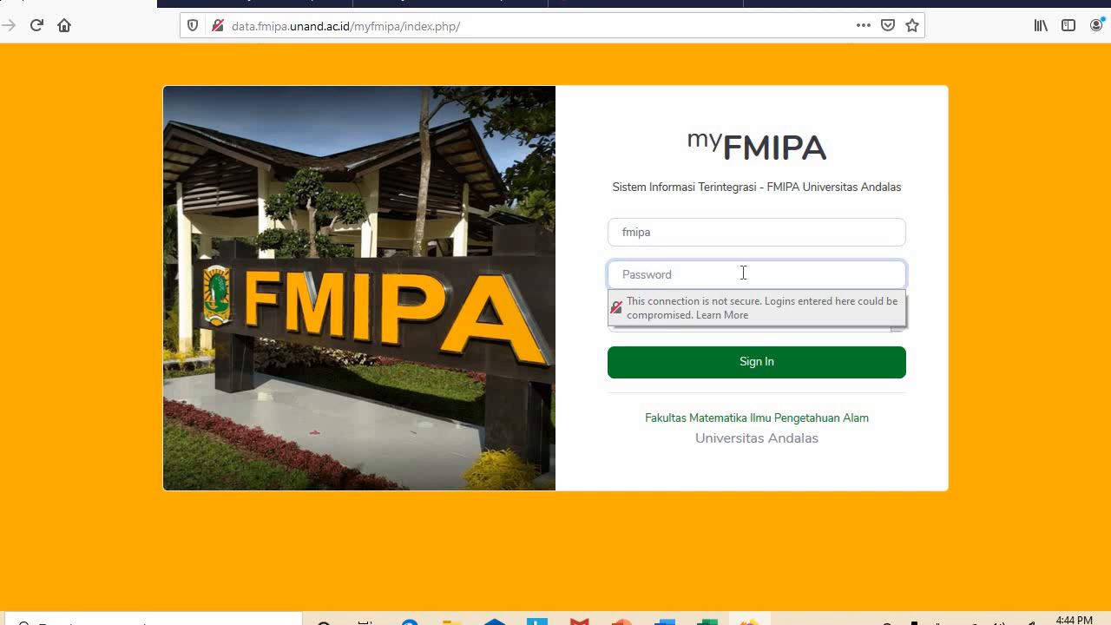
type("••••••••••••••")
left_click(931, 256)
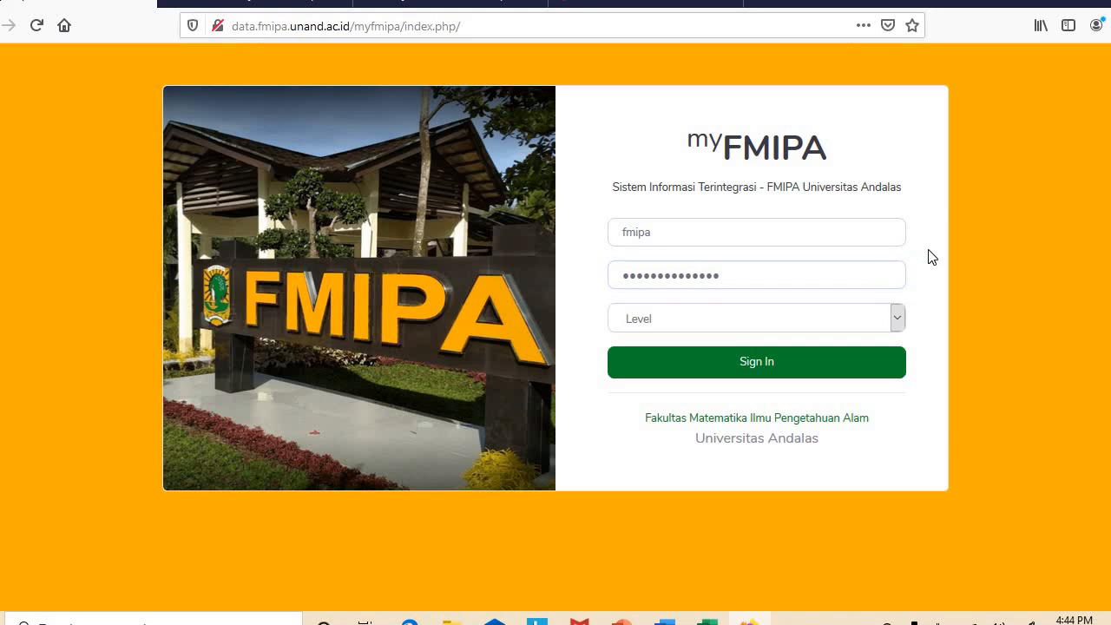
left_click(895, 316)
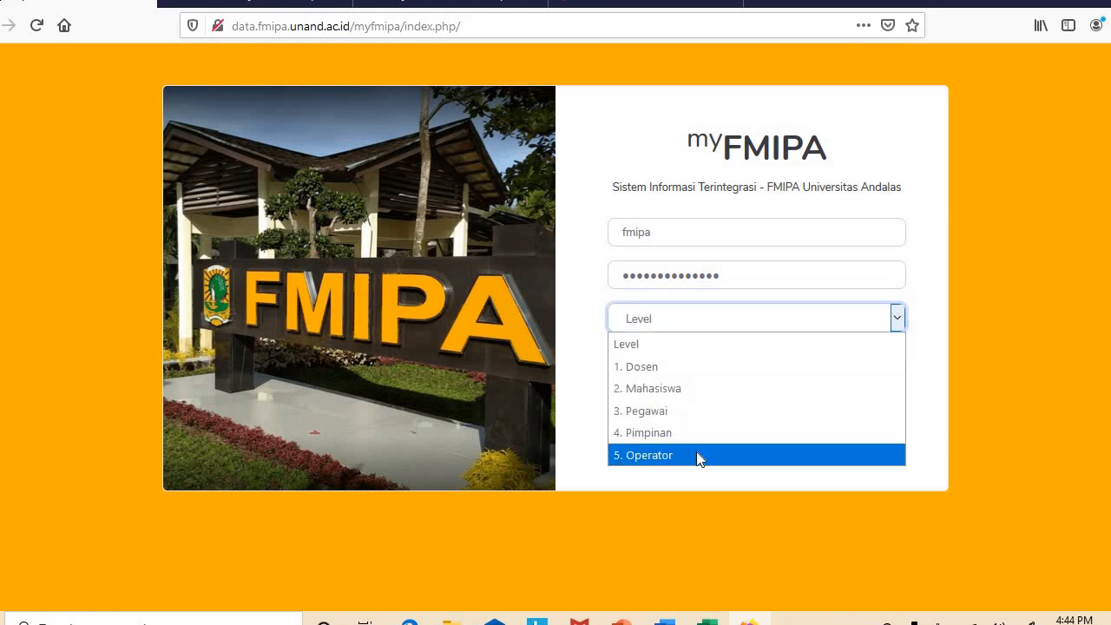
left_click(698, 452)
left_click(714, 376)
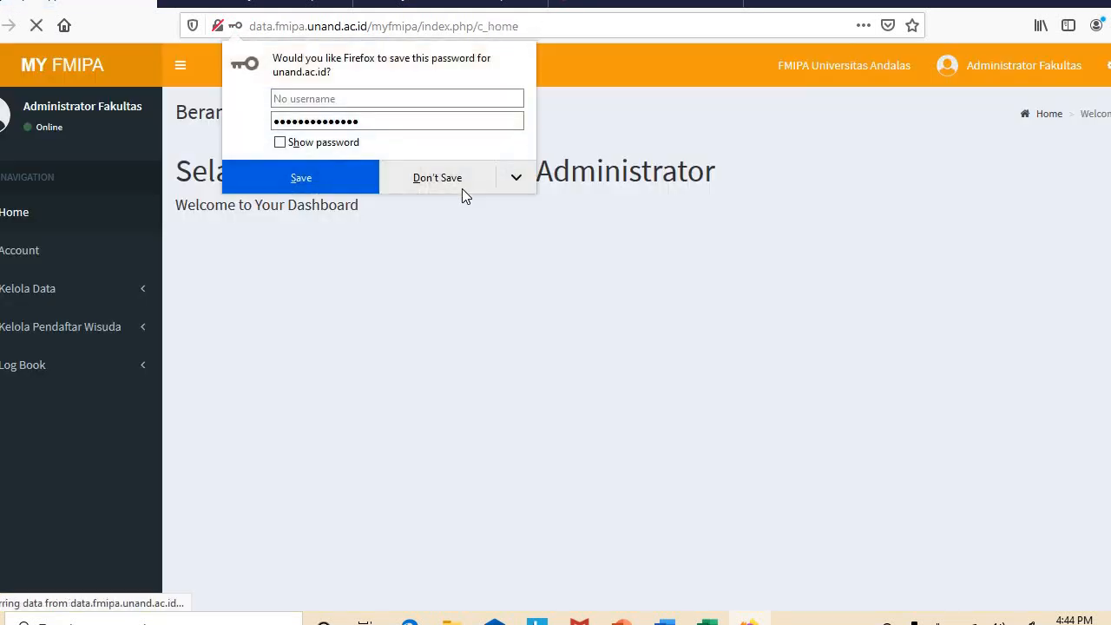
left_click(458, 183)
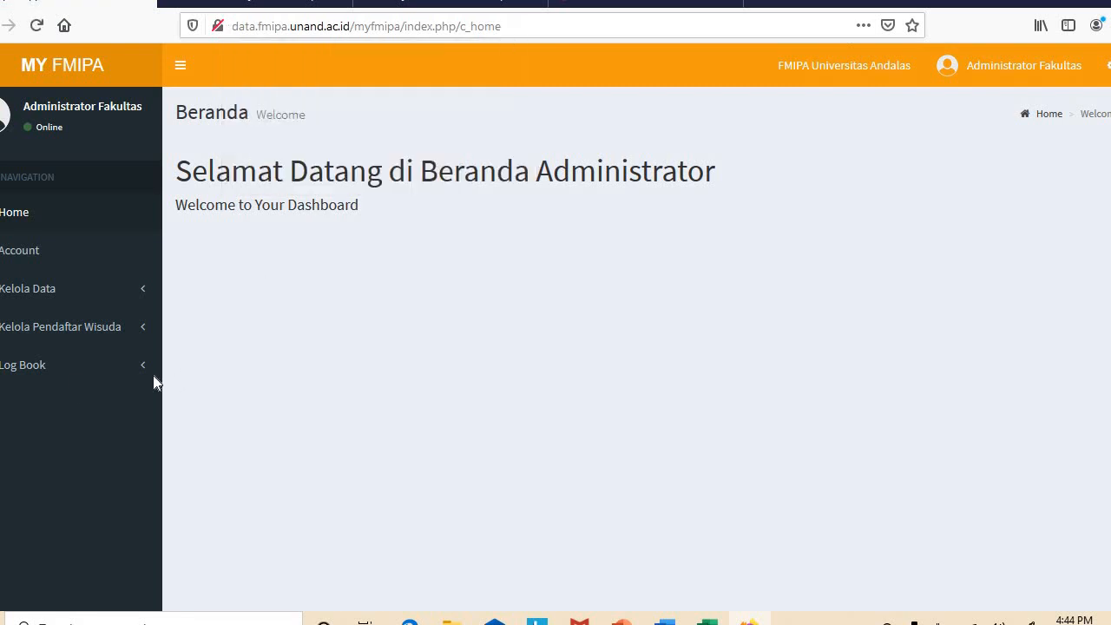
Validate the registrant in Data Pendaftar Wisuda, review the draft diploma PDF, then click Selesai & Simpan
left_click(107, 336)
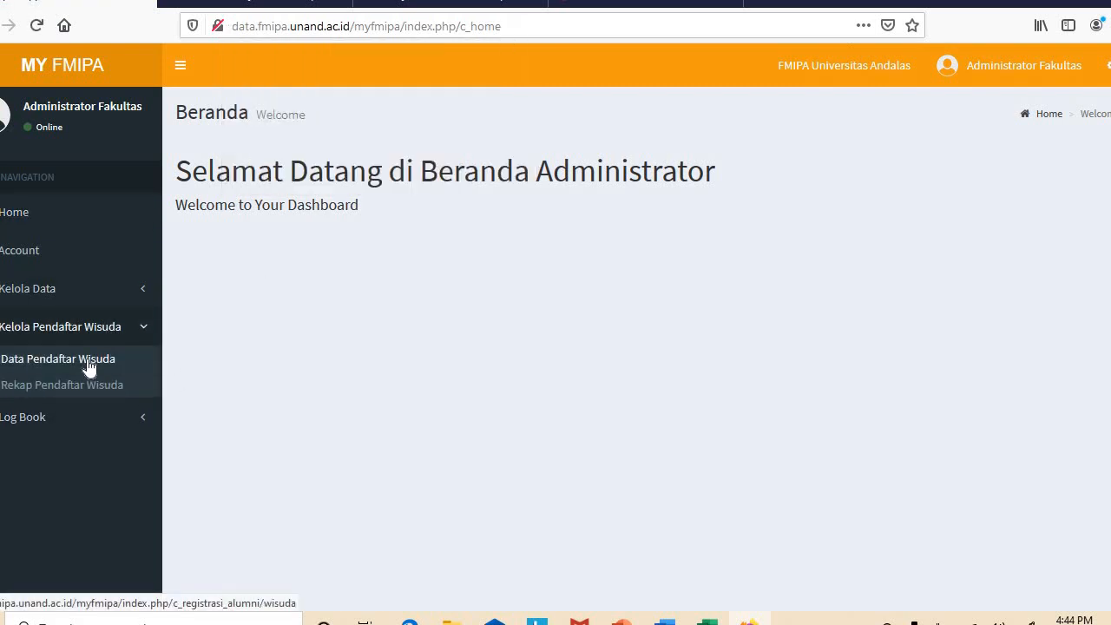
left_click(90, 364)
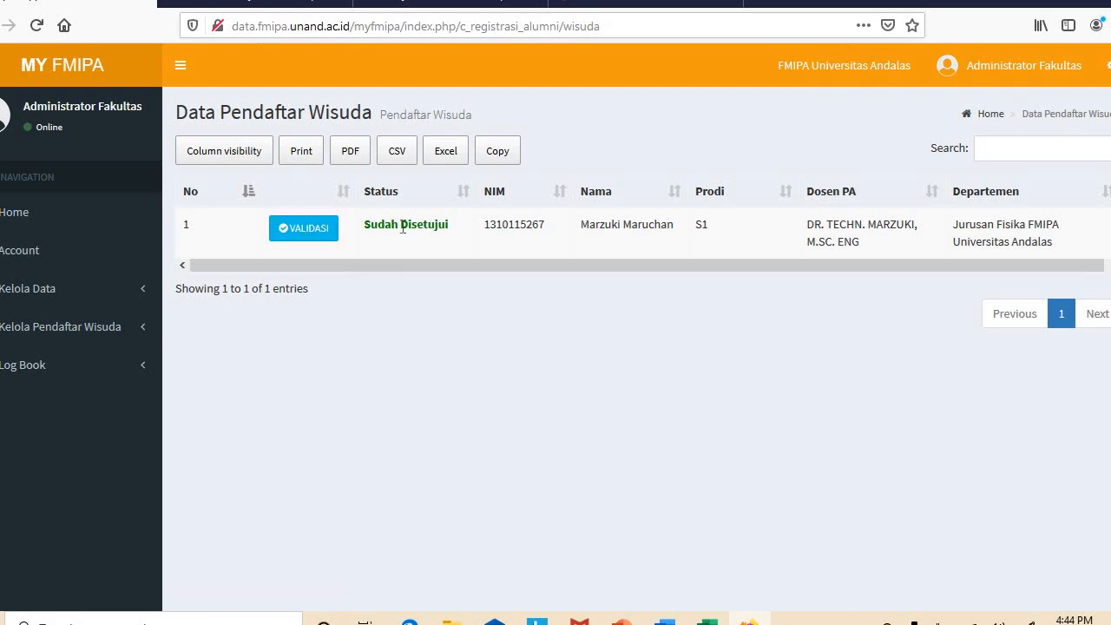
left_click(314, 235)
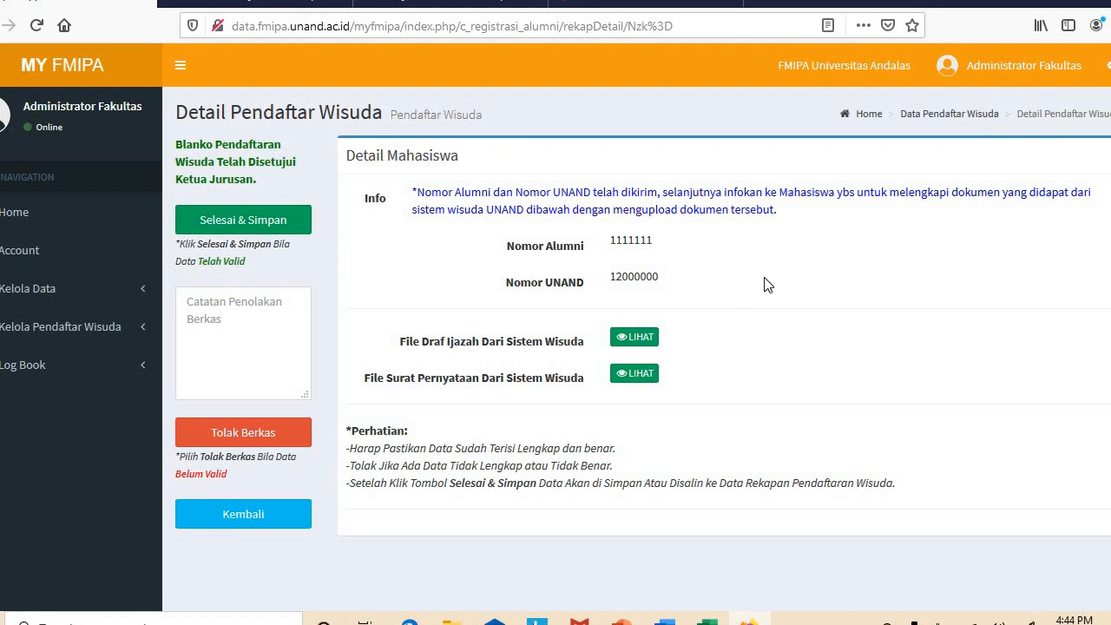
left_click(639, 338)
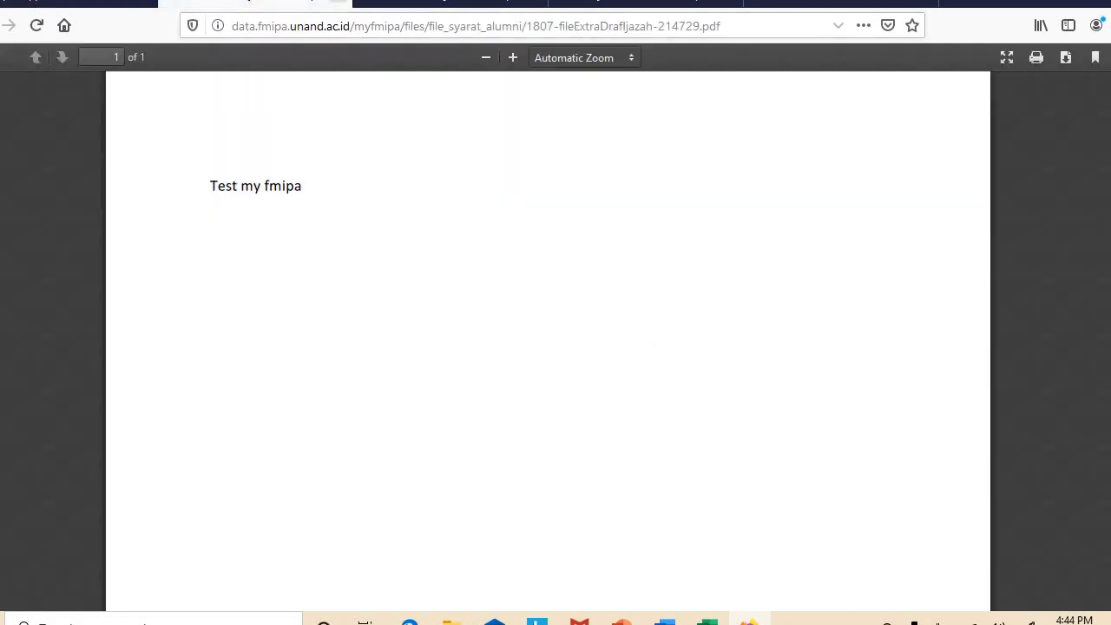
left_click(338, 2)
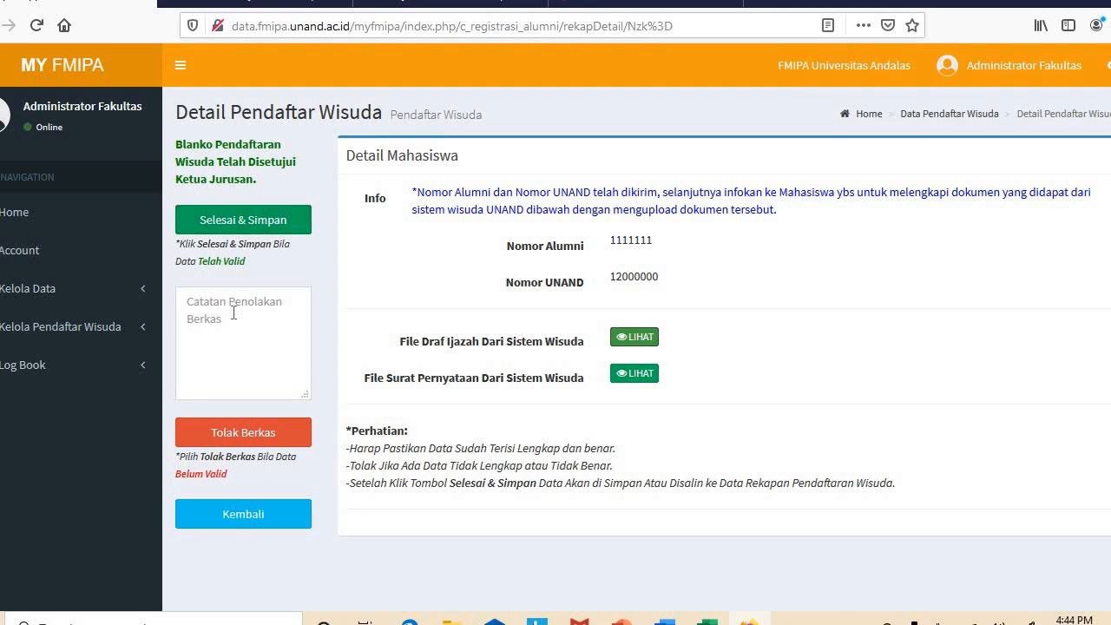
left_click(264, 222)
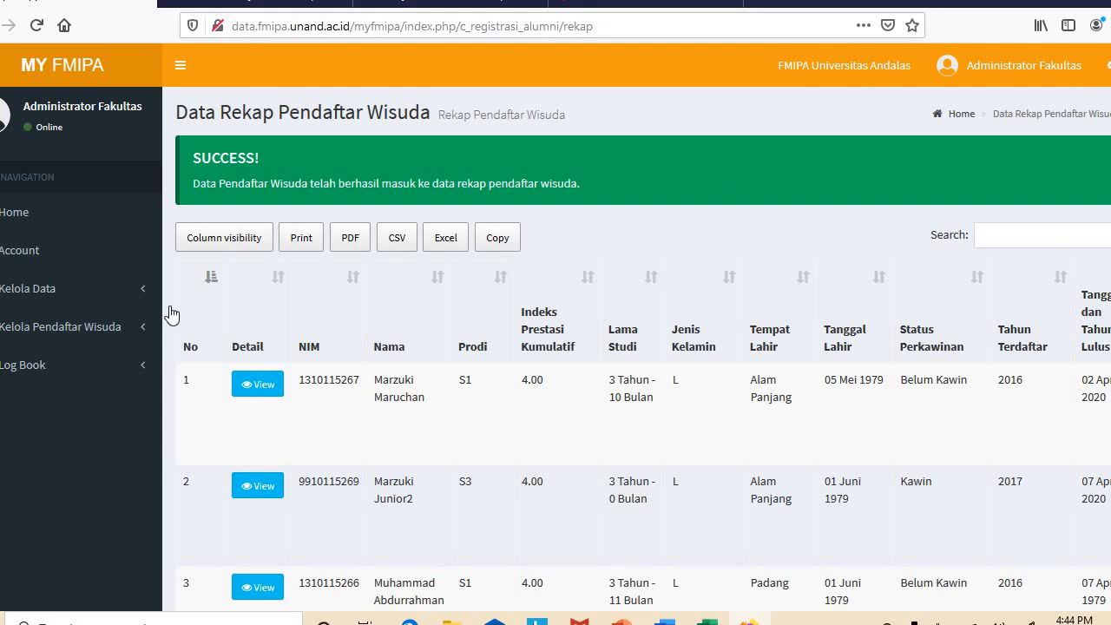
Open Rekap Pendaftar Wisuda and check the registrant is listed with Prodi S1 and IPK 4.00
left_click(105, 333)
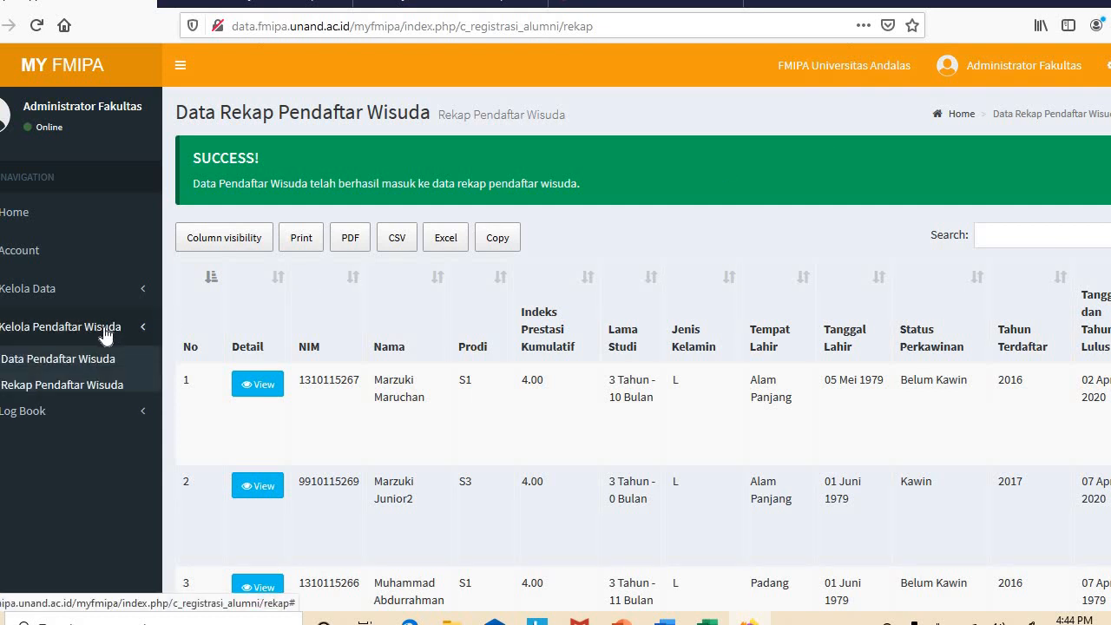
left_click(68, 388)
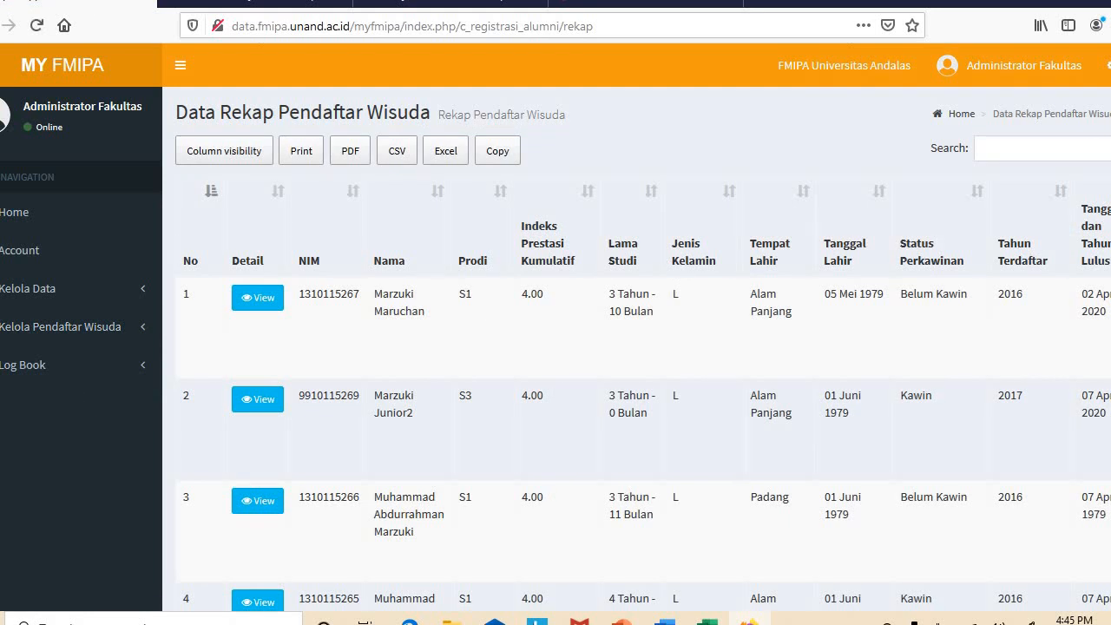
scroll(555, 347, "down", 5)
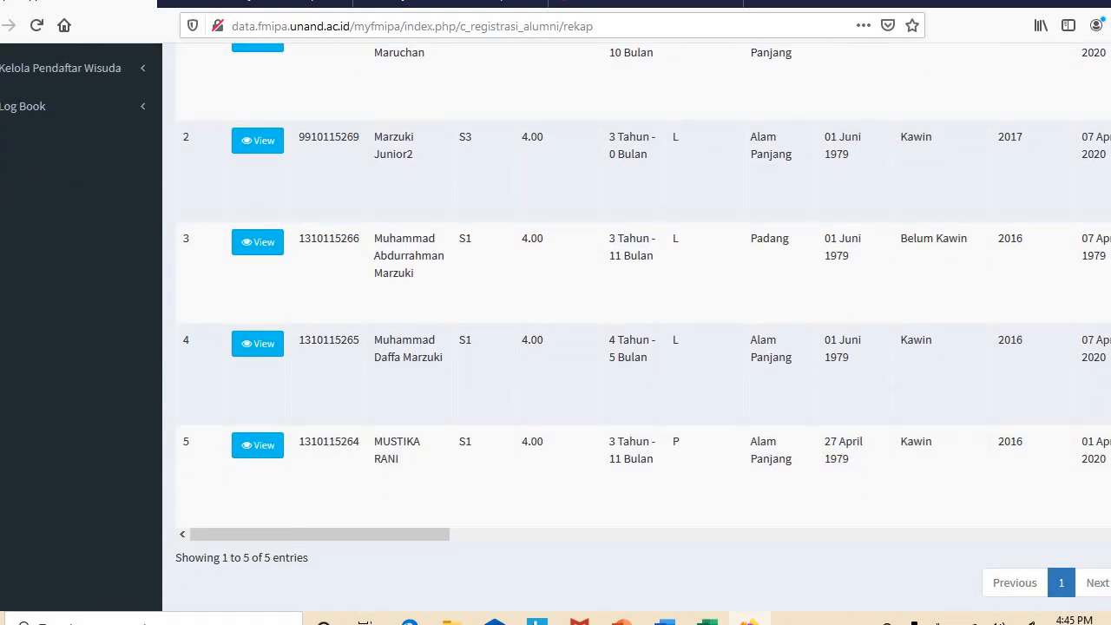
scroll(555, 325, "up", 2)
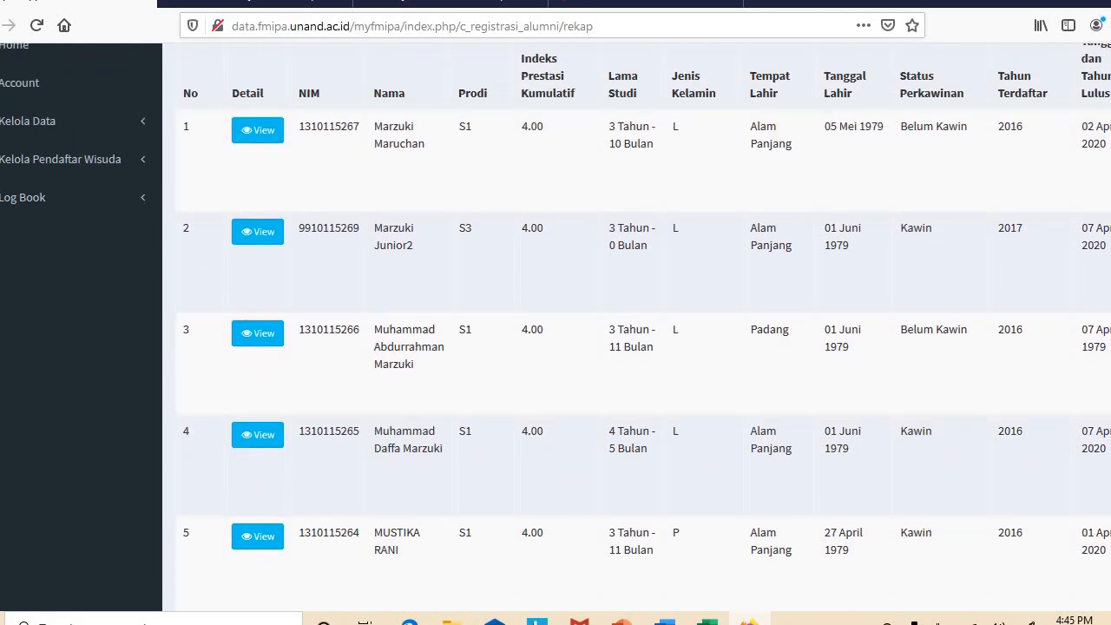
scroll(555, 348, "up", 1)
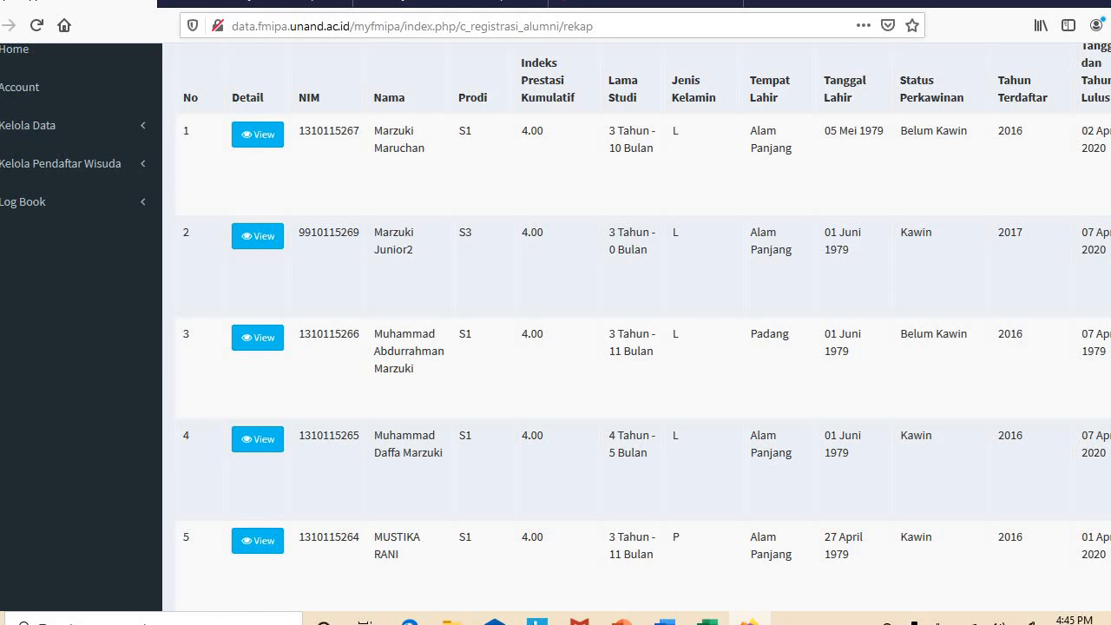
scroll(556, 325, "up", 1)
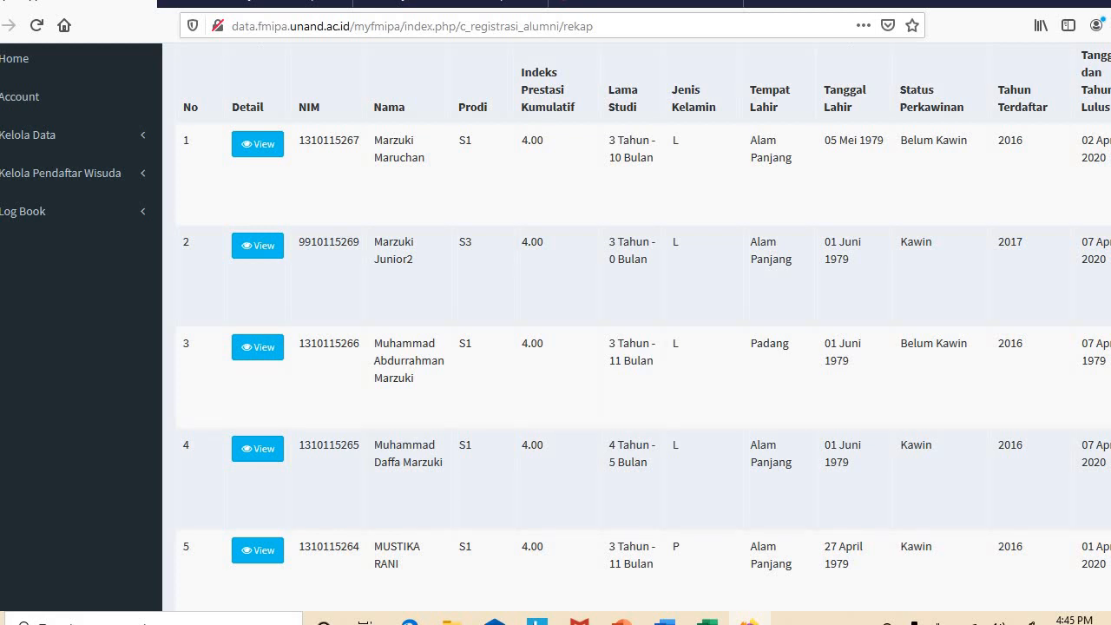
scroll(556, 310, "up", 3)
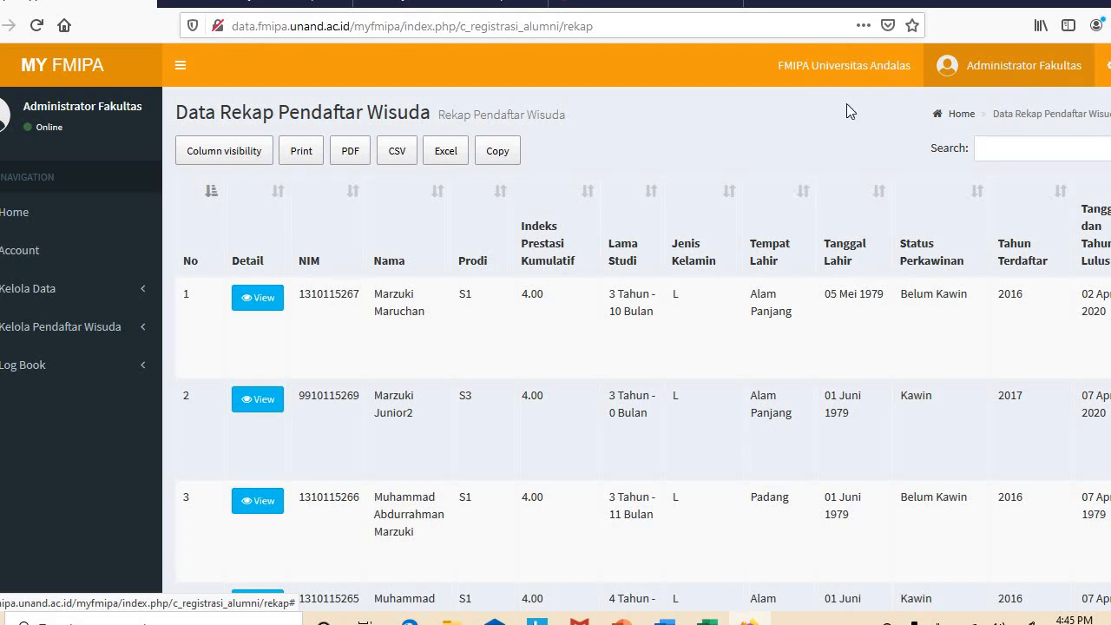
left_click(118, 298)
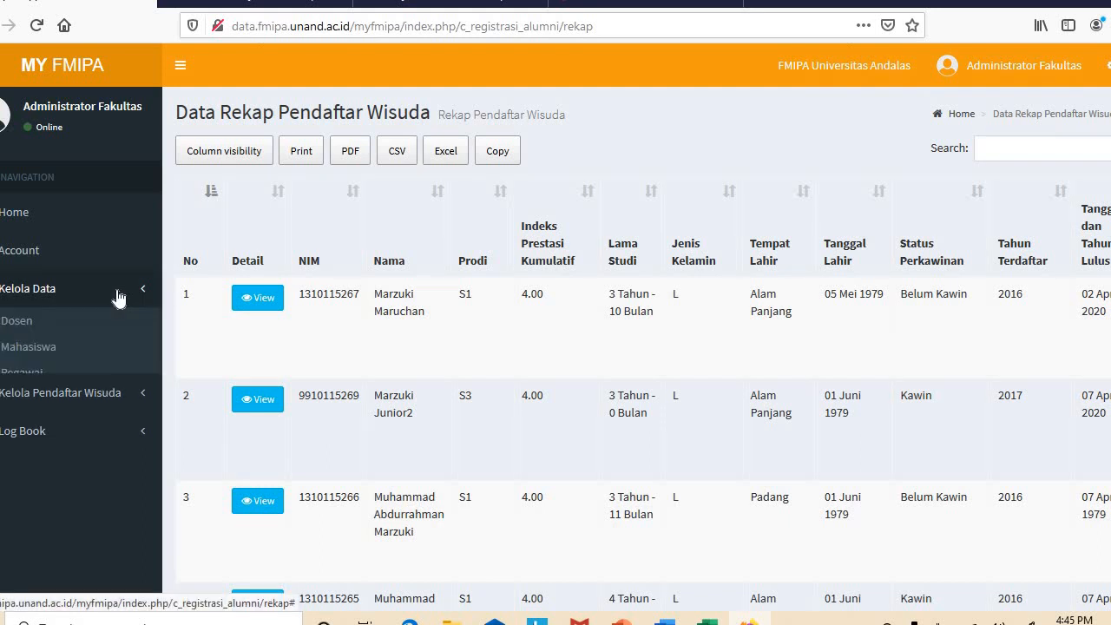